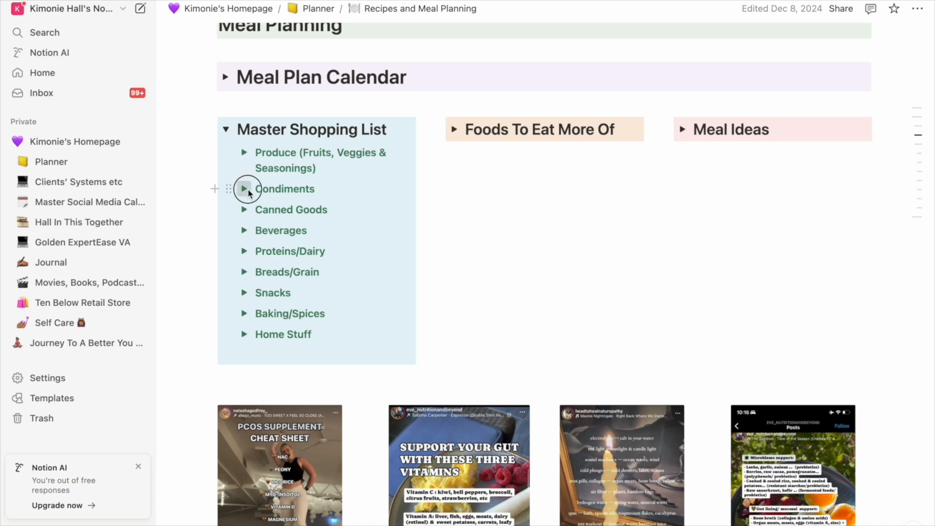
Look through the Master Shopping List, Foods To Eat More Of and Meal Ideas sections, collapsing the shopping list and the Dinner ideas.
{"action": "left_click", "coordinate": [244, 189]}
{"action": "left_click", "coordinate": [226, 129]}
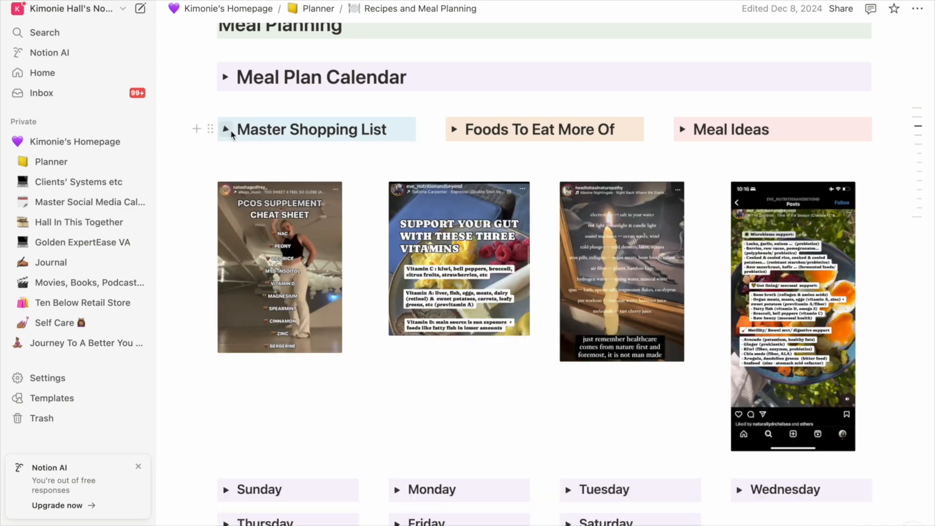
{"action": "left_click", "coordinate": [454, 130]}
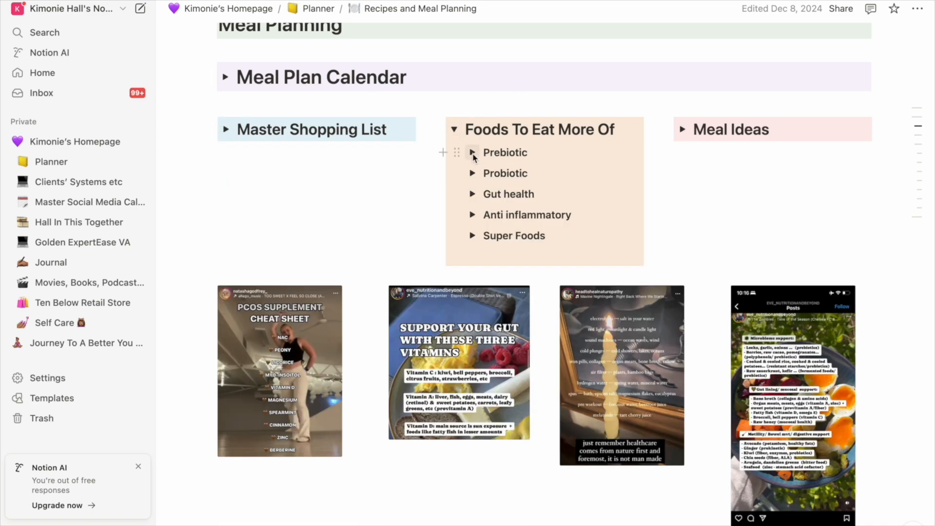
{"action": "left_click", "coordinate": [683, 129]}
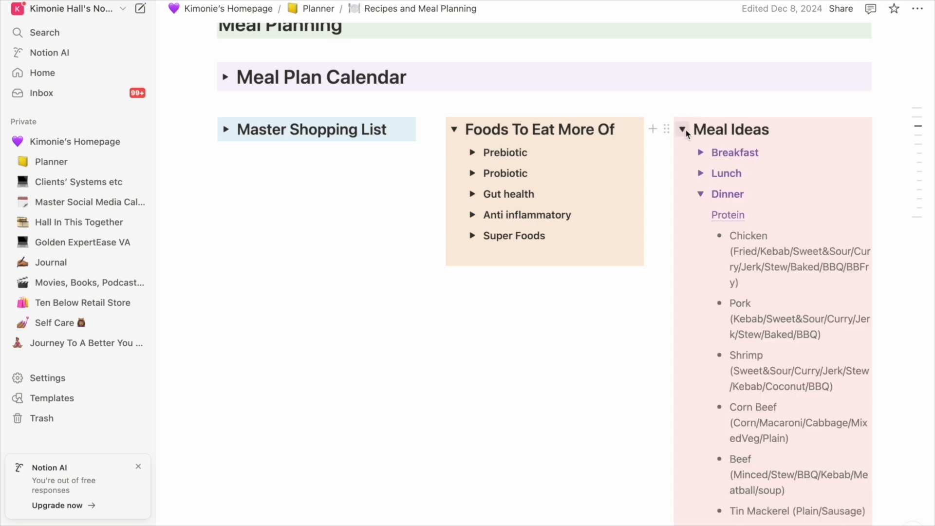
{"action": "left_click", "coordinate": [700, 195]}
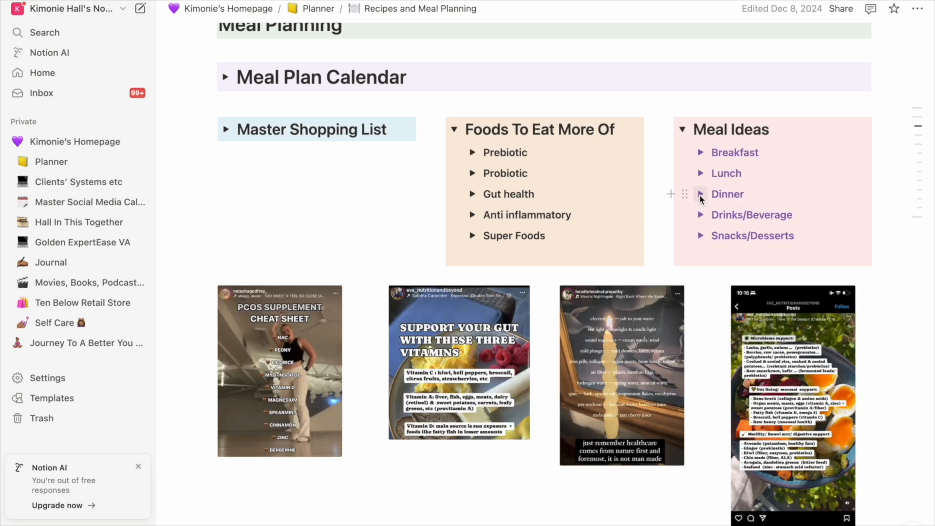
Expand all seven weekday sections of the meal plan, Sunday through Saturday.
{"action": "scroll", "coordinate": [573, 284], "scroll_direction": "down", "scroll_amount": 7}
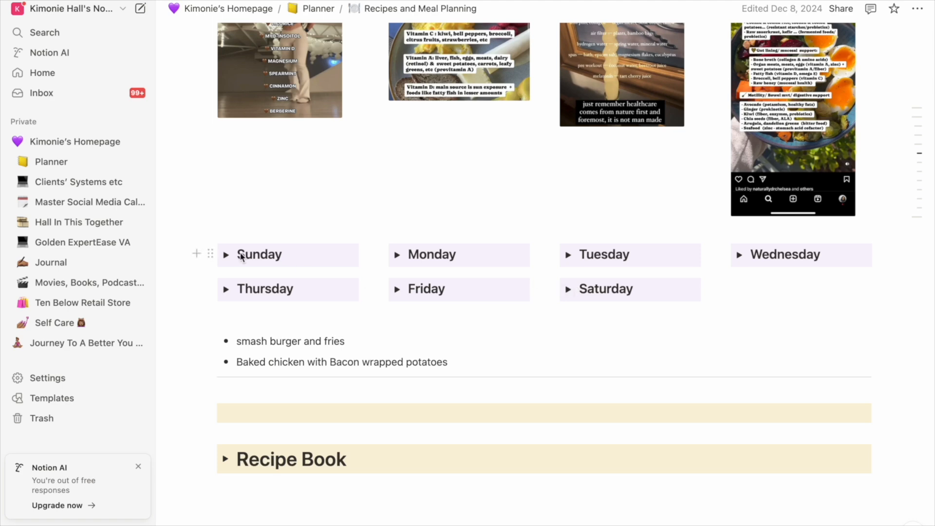
{"action": "left_click", "coordinate": [226, 254]}
{"action": "left_click", "coordinate": [396, 255]}
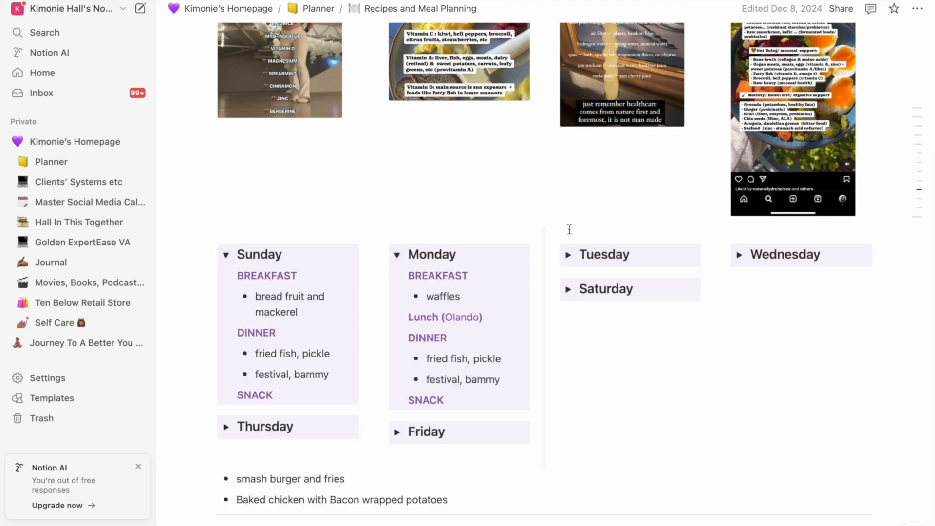
{"action": "left_click", "coordinate": [567, 255]}
{"action": "left_click", "coordinate": [739, 254]}
{"action": "scroll", "coordinate": [730, 261], "scroll_direction": "down", "scroll_amount": 3}
{"action": "left_click", "coordinate": [568, 282]}
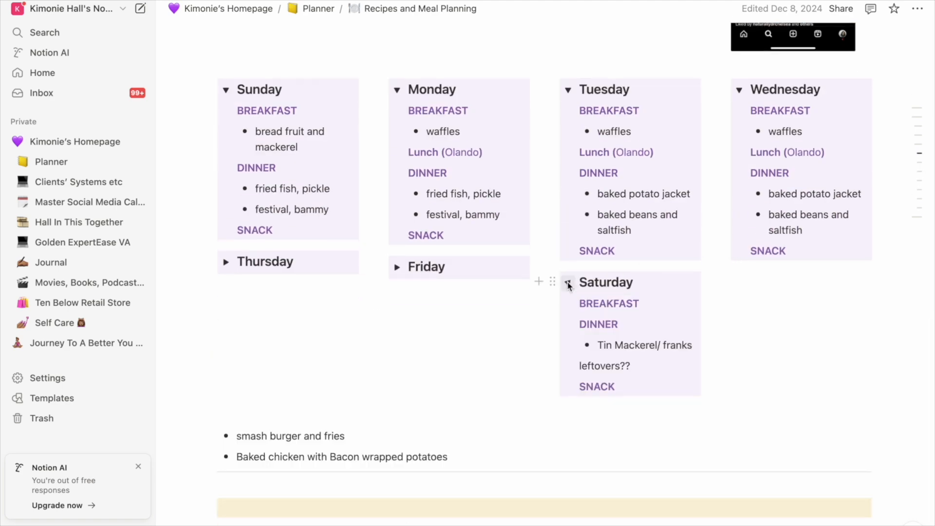
{"action": "left_click", "coordinate": [396, 267]}
{"action": "left_click", "coordinate": [226, 261]}
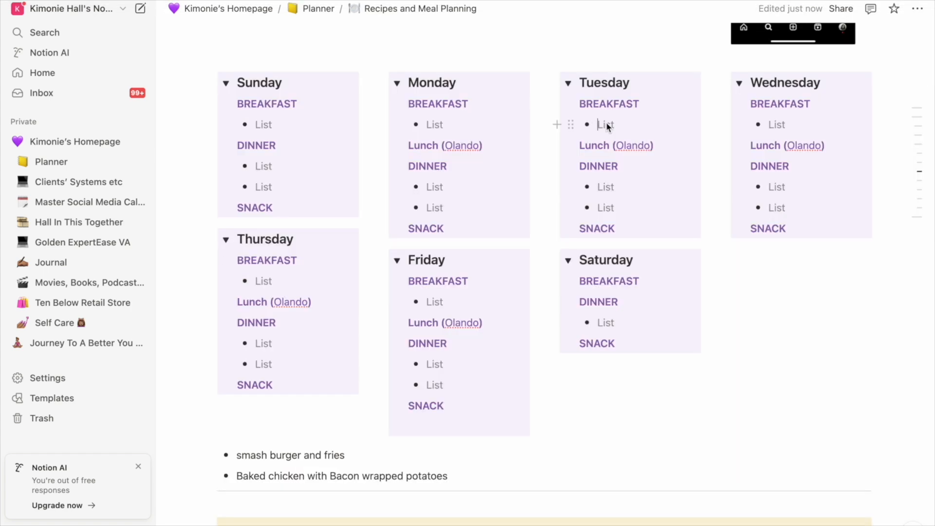
Enter "Fish with Okra and Crackers" and "Oven Roasted Potatoes" as two bullets under Tuesday's Breakfast.
{"action": "type", "text": "Fish with Okra"}
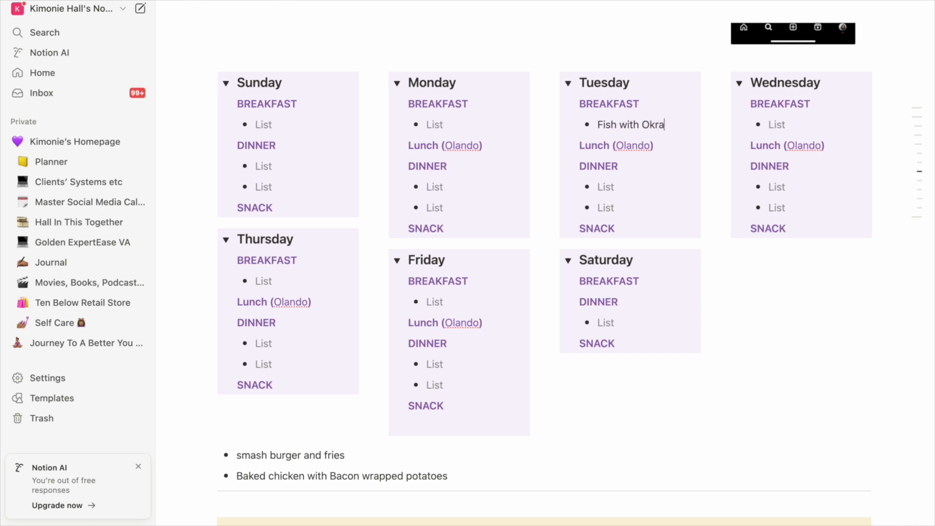
{"action": "type", "text": " and Crackers"}
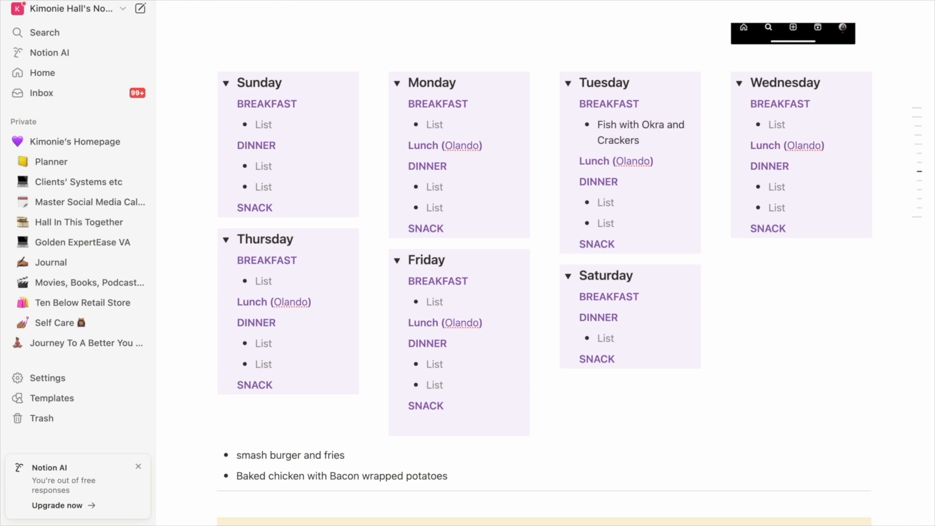
{"action": "key", "text": "Return"}
{"action": "key", "text": "BackSpace"}
{"action": "key", "text": "BackSpace"}
{"action": "key", "text": "BackSpace"}
{"action": "type", "text": "Oven Roasted Potato"}
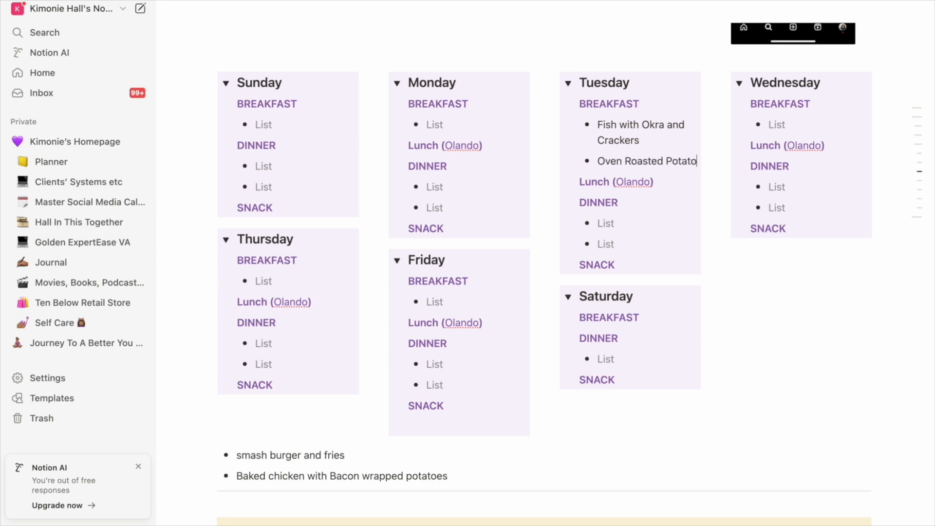
{"action": "type", "text": "es"}
Move the two Tuesday dishes under Dinner, leaving one empty bullet each under Breakfast and Lunch.
{"action": "left_click_drag", "start_coordinate": [568, 157], "coordinate": [574, 193]}
{"action": "left_click_drag", "start_coordinate": [568, 238], "coordinate": [564, 121]}
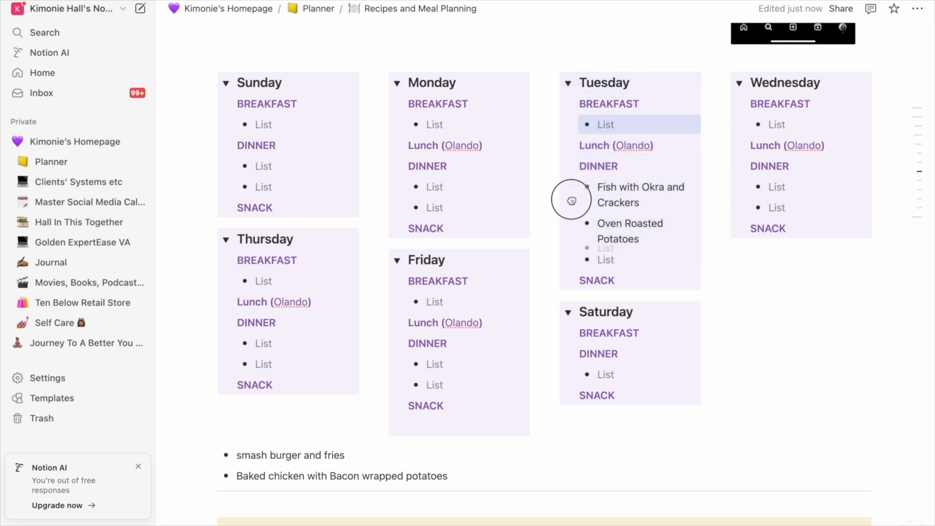
{"action": "left_click", "coordinate": [601, 144]}
{"action": "key", "text": "Return"}
{"action": "left_click_drag", "start_coordinate": [572, 200], "coordinate": [581, 179]}
{"action": "type", "text": "-"}
Enter "Oats Porridge, Camomile tea, banana" as Tuesday's breakfast.
{"action": "left_click", "coordinate": [604, 130]}
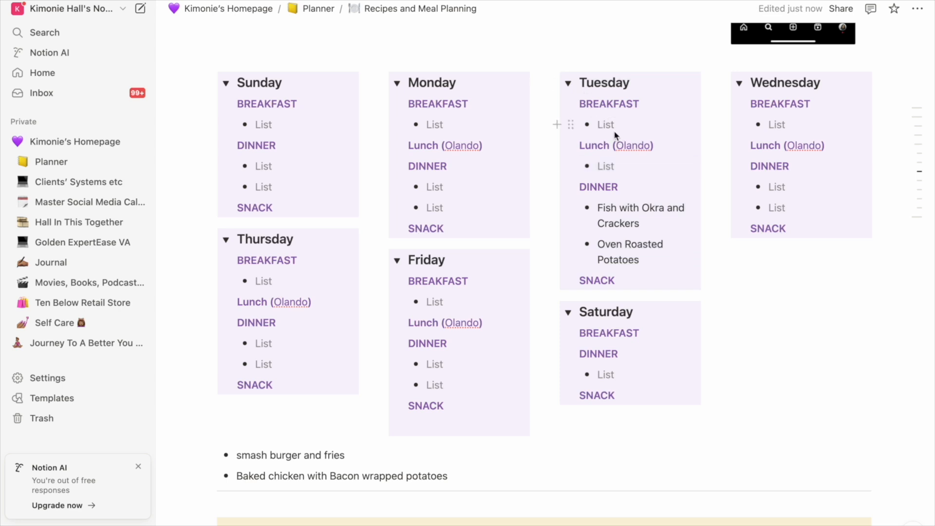
{"action": "type", "text": "Oats"}
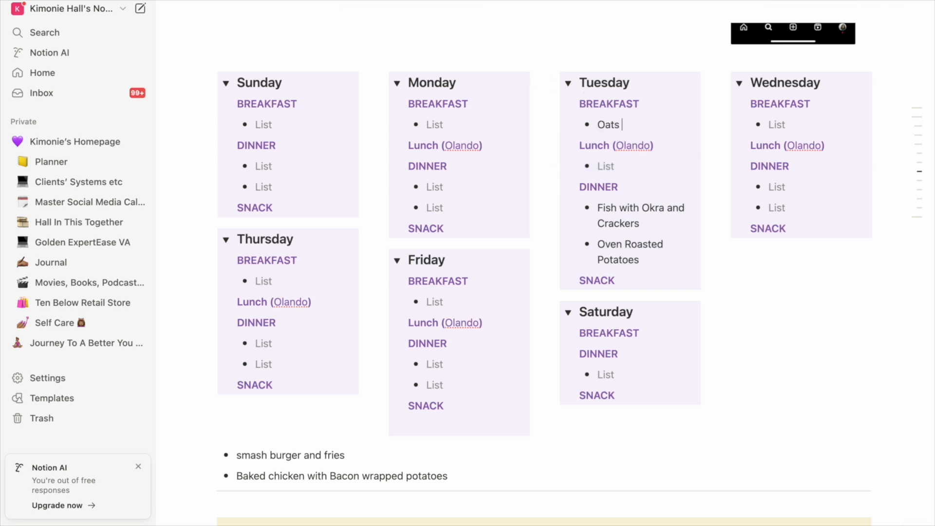
{"action": "type", "text": " Porrideg "}
{"action": "type", "text": "Camimile tea"}
{"action": "left_click", "coordinate": [622, 142]}
{"action": "key", "text": "BackSpace"}
{"action": "type", "text": "o"}
{"action": "left_click", "coordinate": [666, 142]}
{"action": "type", "text": ", banan"}
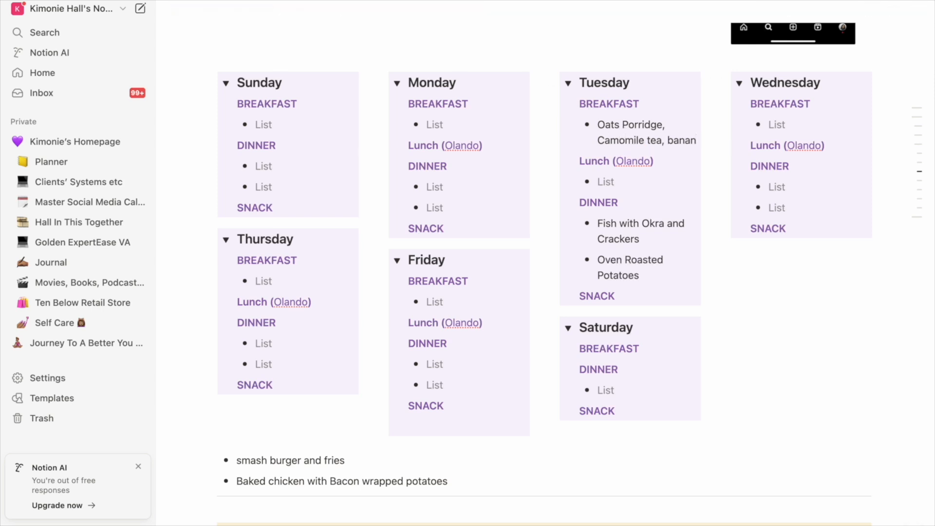
{"action": "type", "text": "a"}
Duplicate Tuesday's breakfast bullet and move the copy to Wednesday's Breakfast.
{"action": "left_click", "coordinate": [571, 125]}
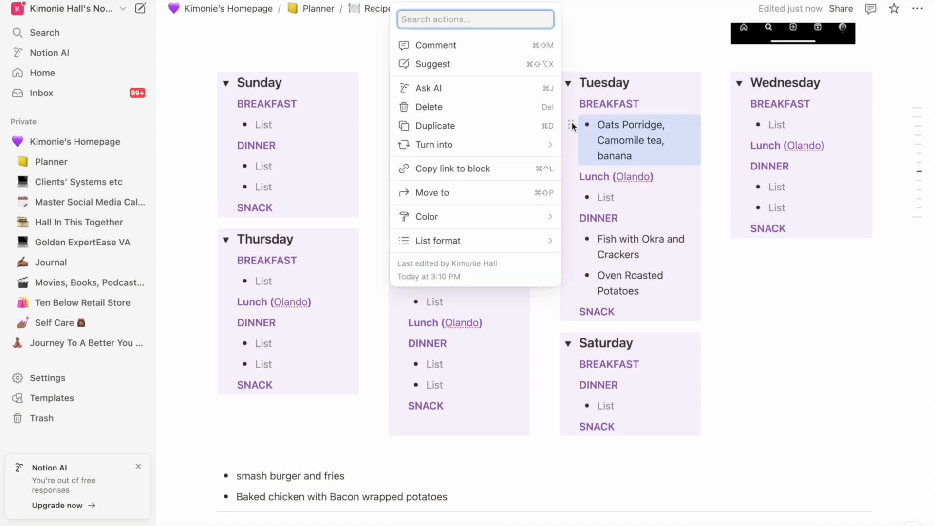
{"action": "key", "text": "super+d"}
{"action": "left_click_drag", "start_coordinate": [570, 177], "coordinate": [745, 209]}
Remove the bracketed name from the weekday Lunch headings so that each reads only "Lunch".
{"action": "left_click", "coordinate": [654, 176]}
{"action": "key", "text": "BackSpace"}
{"action": "key", "text": "BackSpace"}
{"action": "key", "text": "BackSpace"}
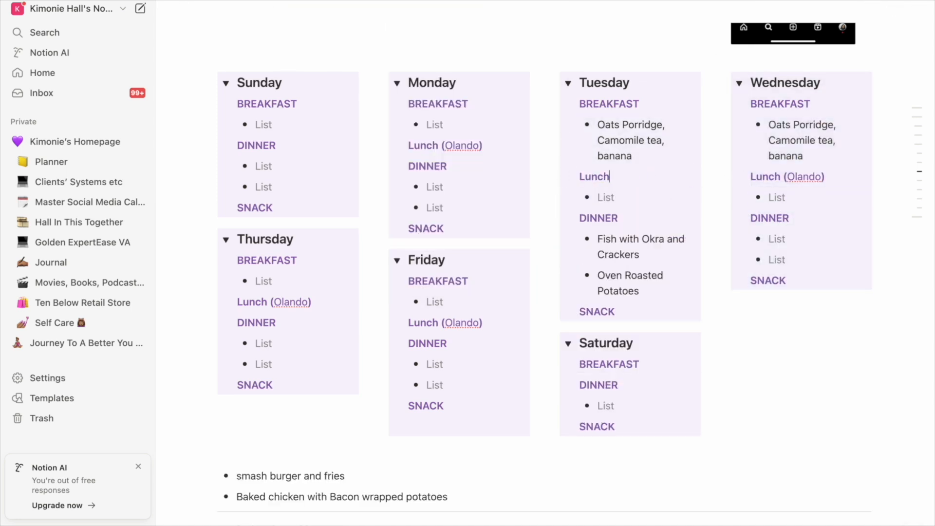
{"action": "left_click", "coordinate": [835, 174]}
{"action": "key", "text": "BackSpace"}
{"action": "key", "text": "BackSpace"}
{"action": "key", "text": "BackSpace"}
{"action": "key", "text": "BackSpace"}
{"action": "key", "text": "BackSpace"}
{"action": "key", "text": "BackSpace"}
{"action": "key", "text": "BackSpace"}
{"action": "key", "text": "BackSpace"}
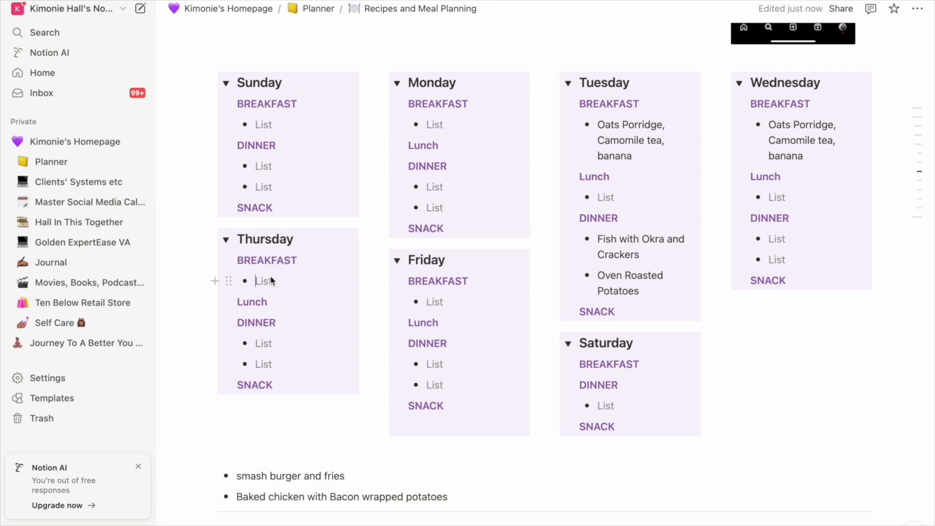
List "Cheese Omelette", "side salad (spring mix, cucumbers, tomatoes)" and "Good thins crackers" as bullets under Thursday's Breakfast.
{"action": "type", "text": "Chee"}
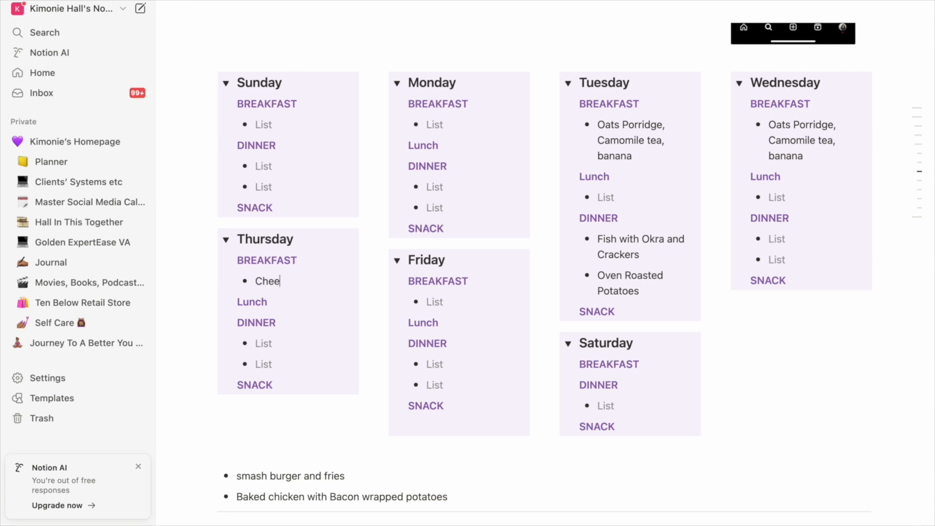
{"action": "type", "text": "se Omelette"}
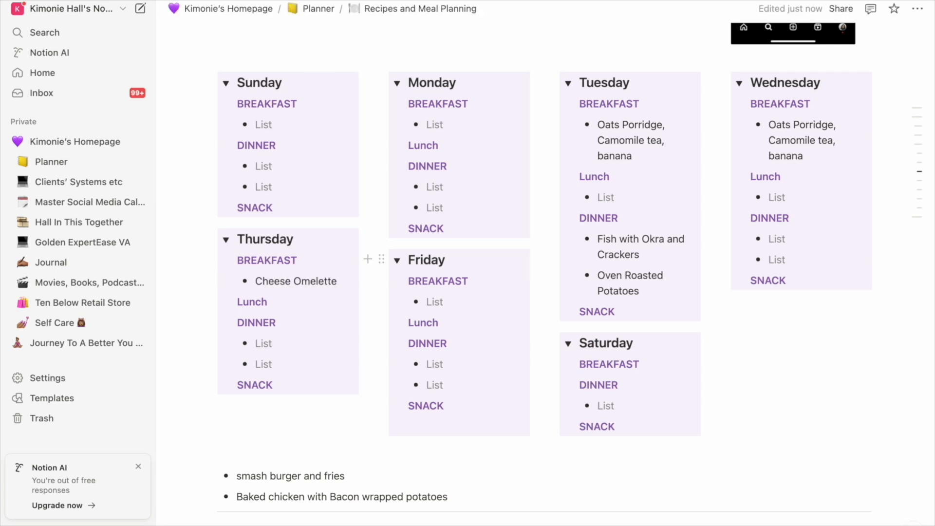
{"action": "key", "text": "Return"}
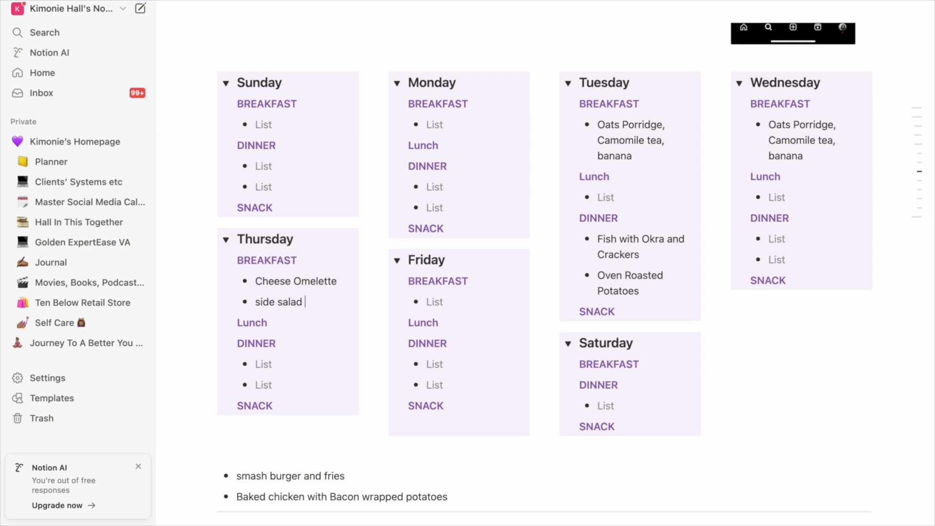
{"action": "type", "text": "side salad (spring mix, cucumbers, tomatoes"}
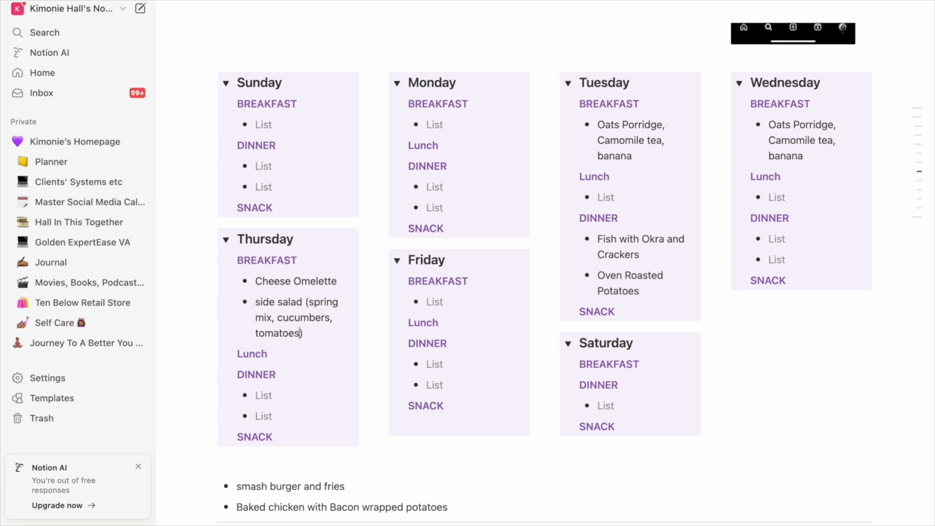
{"action": "left_click", "coordinate": [308, 335]}
{"action": "key", "text": "Return"}
{"action": "type", "text": "Good thins crackers"}
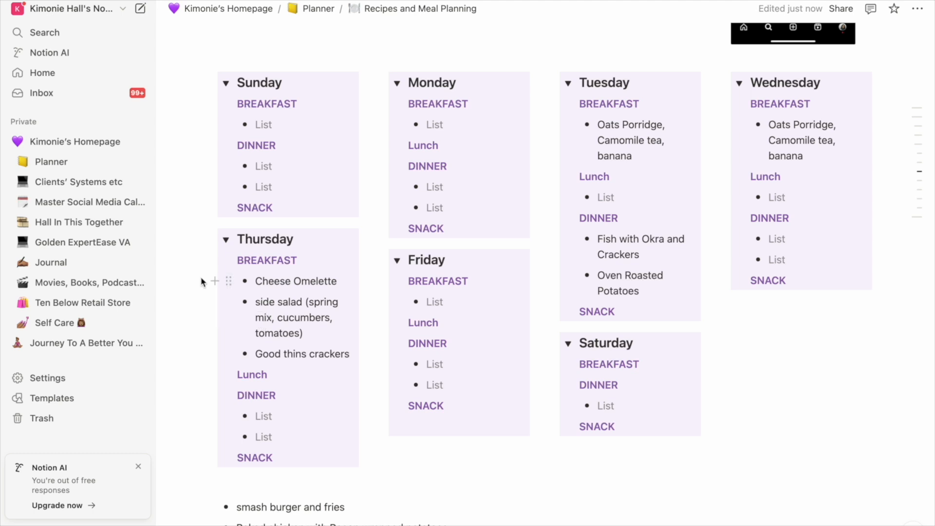
Copy Thursday's three breakfast bullets into Friday's Breakfast in place of the empty bullet.
{"action": "left_click_drag", "start_coordinate": [193, 282], "coordinate": [287, 355]}
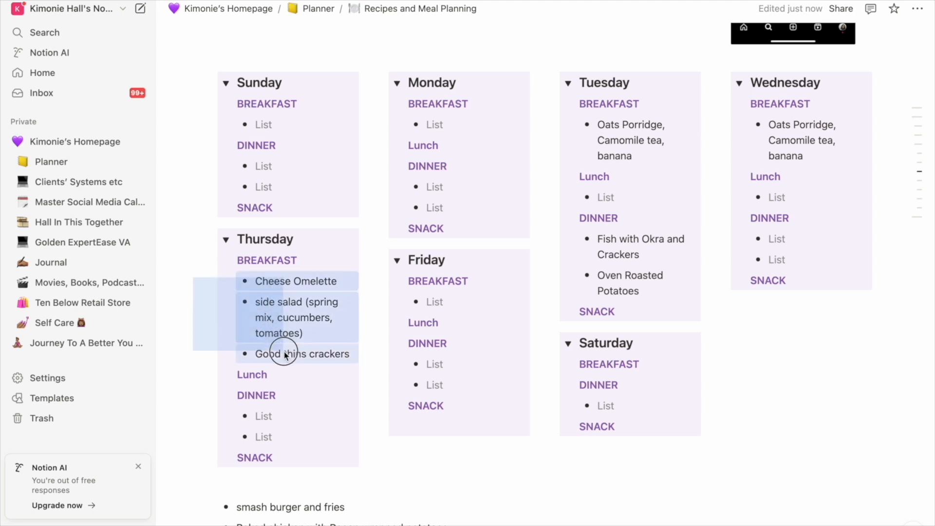
{"action": "left_click", "coordinate": [453, 303]}
{"action": "key", "text": "BackSpace"}
{"action": "type", "text": "Cheese Omelette side salad (spring mix, cucumbers, tomatoes) Good thins crackers"}
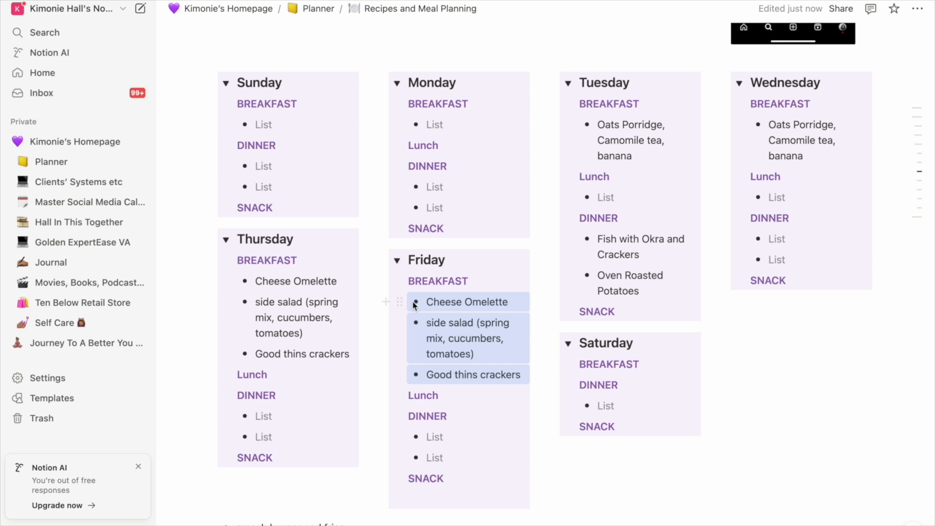
Collapse the Sunday and Monday sections.
{"action": "left_click", "coordinate": [226, 83]}
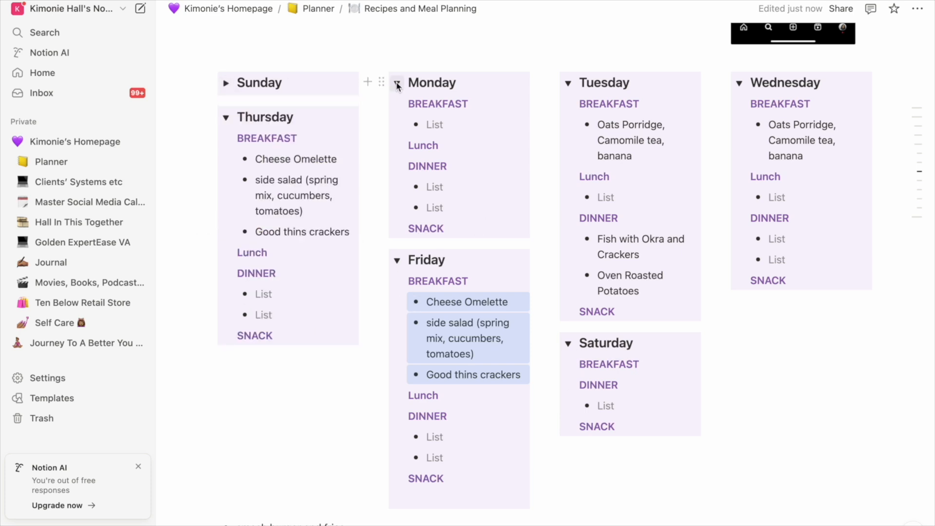
{"action": "left_click", "coordinate": [397, 83]}
{"action": "left_click", "coordinate": [780, 397]}
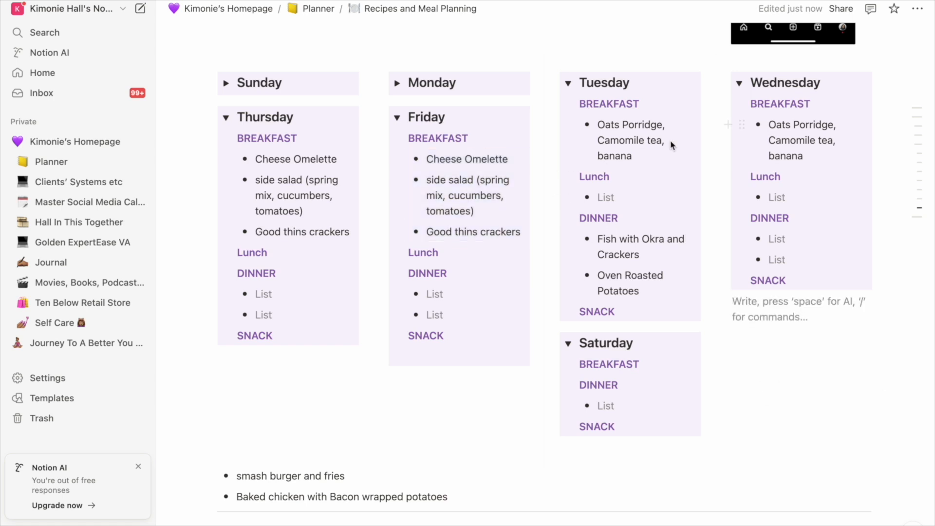
Enter "Tuna Salad" as Tuesday's lunch and place a duplicate under Wednesday's Lunch, removing the spare empty bullet there.
{"action": "left_click", "coordinate": [608, 197]}
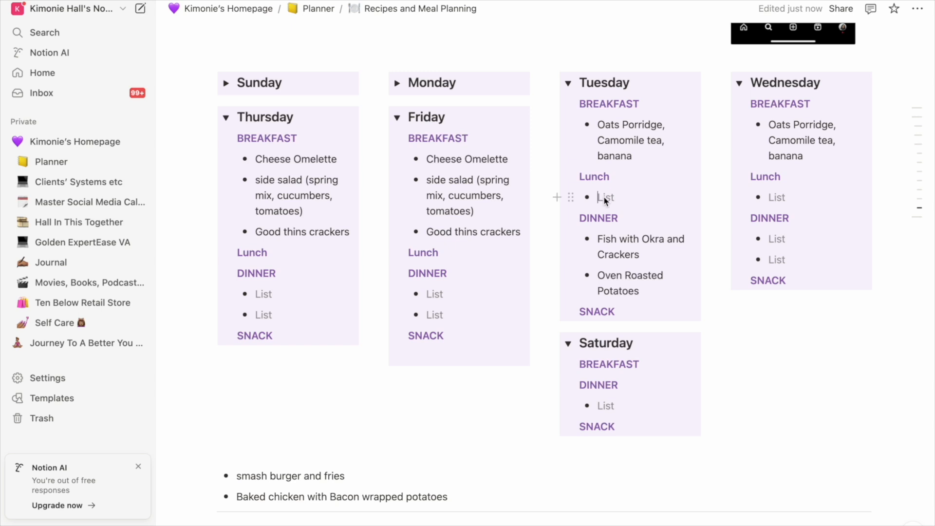
{"action": "type", "text": "Tuna Salad"}
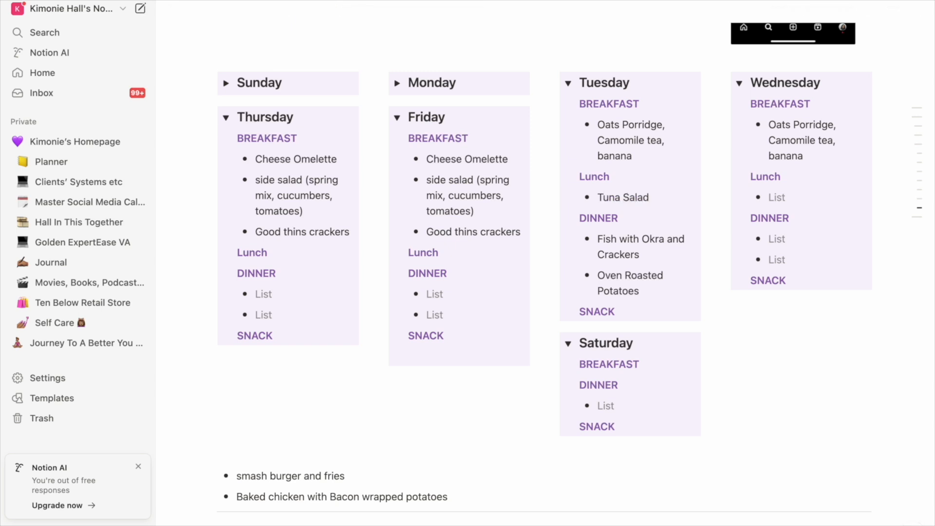
{"action": "key", "text": "Escape"}
{"action": "key", "text": "ctrl+d"}
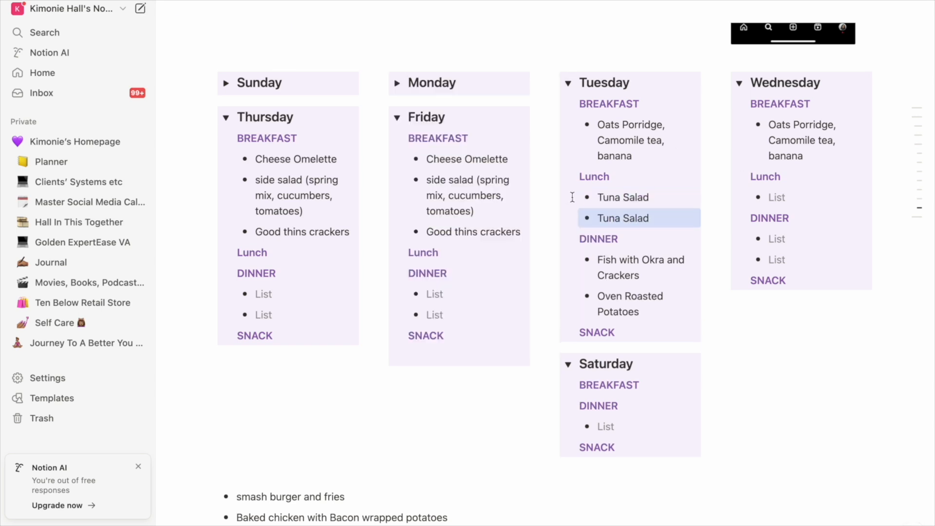
{"action": "left_click_drag", "start_coordinate": [574, 215], "coordinate": [750, 191]}
{"action": "left_click", "coordinate": [768, 215]}
{"action": "key", "text": "BackSpace"}
{"action": "key", "text": "BackSpace"}
Copy Tuesday's two dinner bullets into Wednesday's Dinner and delete the leftover empty bullet.
{"action": "left_click", "coordinate": [568, 240]}
{"action": "key", "text": "Escape"}
{"action": "left_click_drag", "start_coordinate": [644, 295], "coordinate": [597, 238]}
{"action": "key", "text": "ctrl+c"}
{"action": "left_click", "coordinate": [774, 242]}
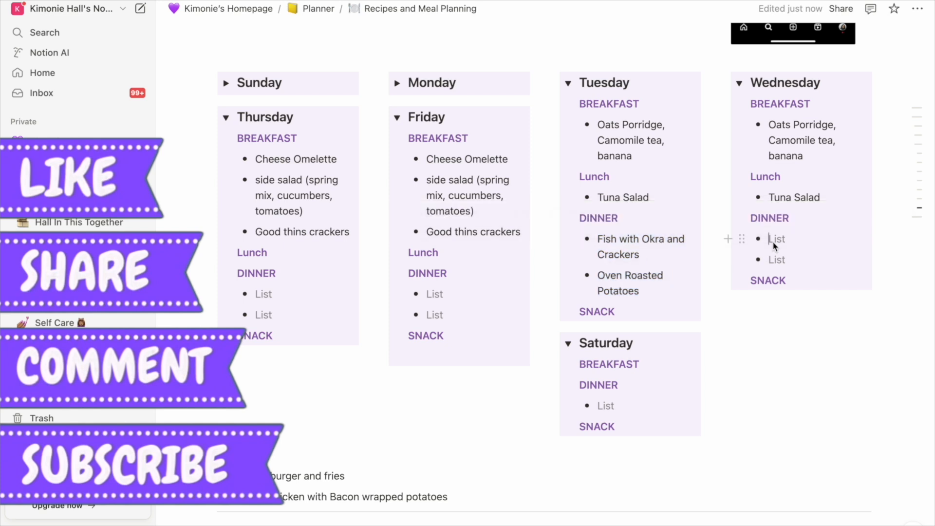
{"action": "key", "text": "ctrl+v"}
{"action": "key", "text": "Down"}
{"action": "key", "text": "BackSpace"}
{"action": "key", "text": "BackSpace"}
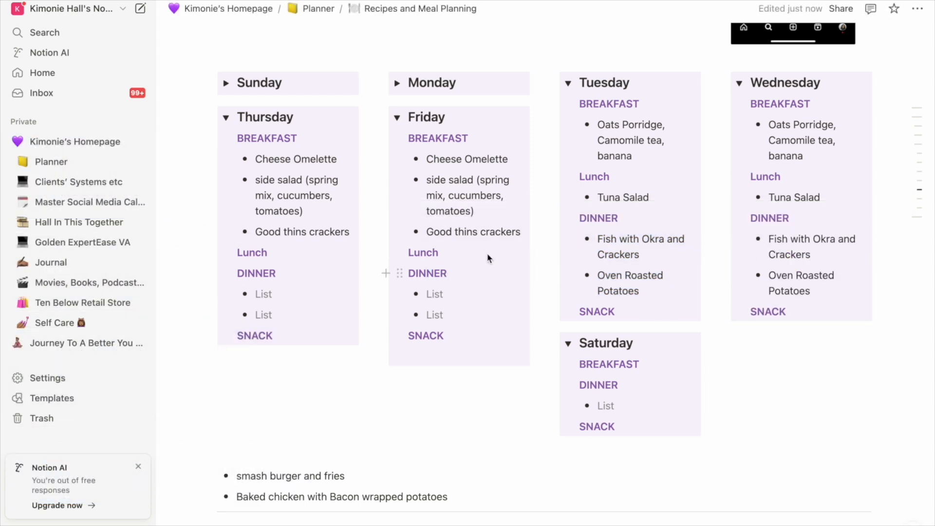
Add the bullet "Fruit salad with Yogurt and chia seed" under Tuesday's Snack heading.
{"action": "left_click", "coordinate": [646, 311]}
{"action": "key", "text": "Return"}
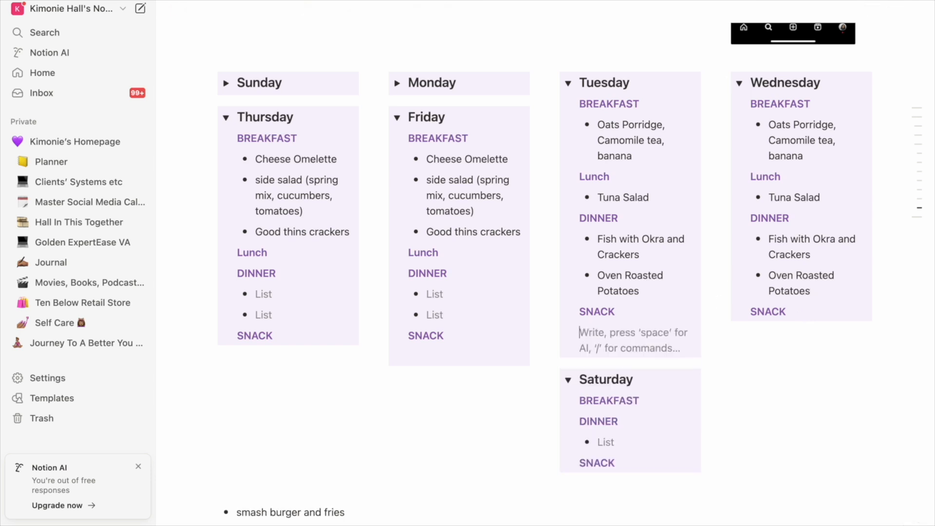
{"action": "type", "text": "- "}
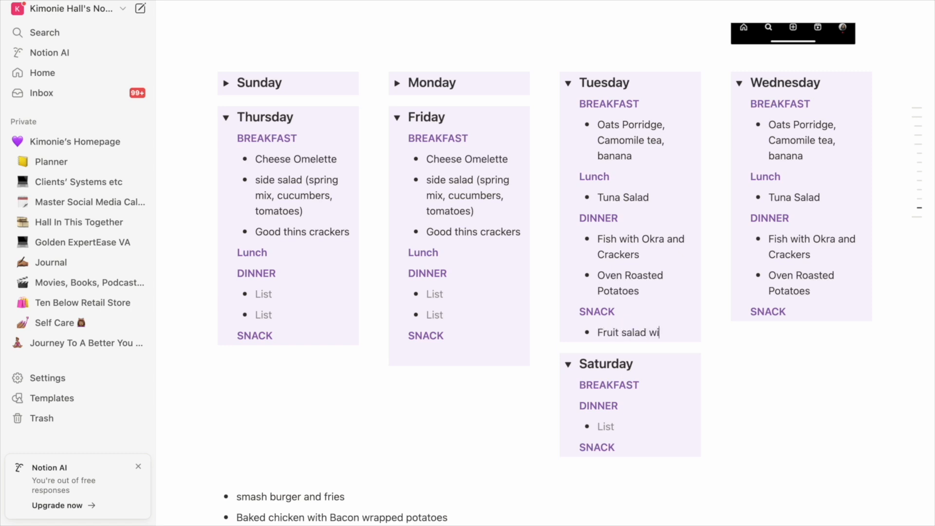
{"action": "type", "text": "Fruit salad with Yogurt and chia seed"}
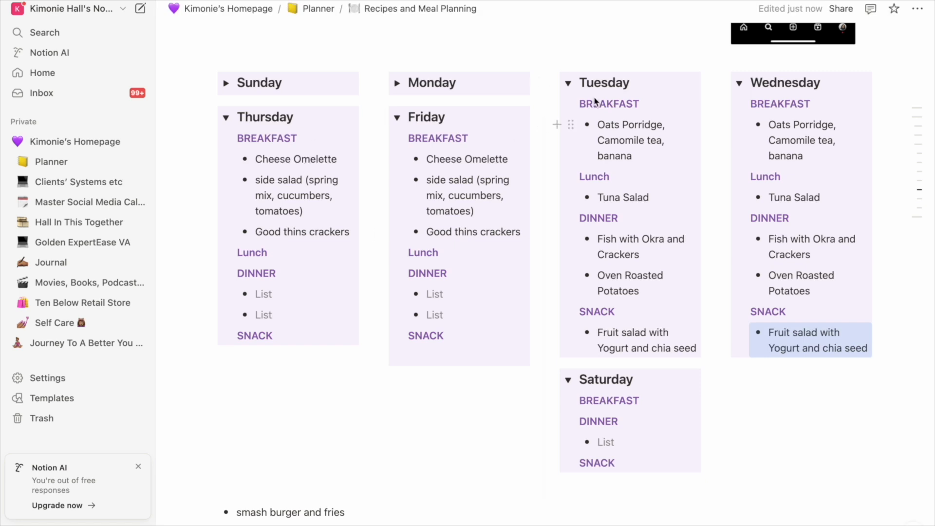
Expand the Sunday and Monday sections and start an empty bullet under Thursday's Lunch heading.
{"action": "left_click", "coordinate": [397, 83]}
{"action": "left_click", "coordinate": [225, 83]}
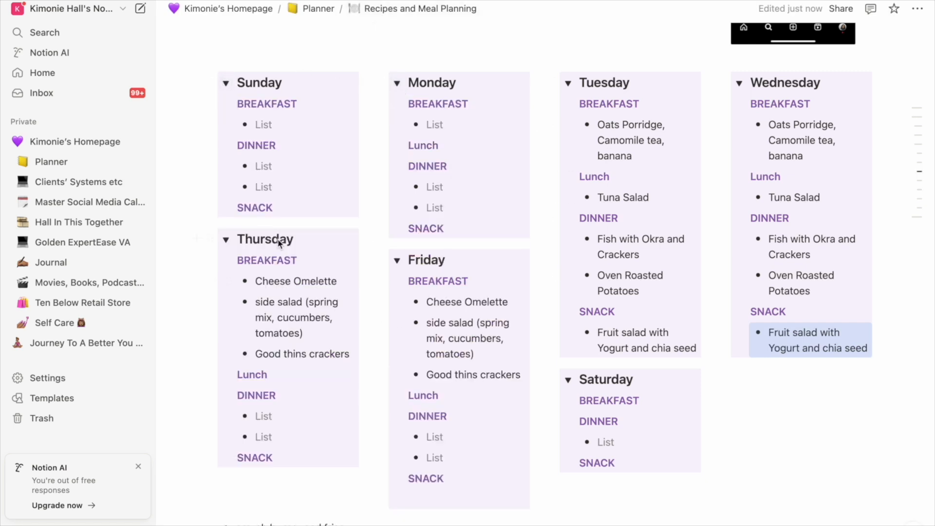
{"action": "scroll", "coordinate": [279, 244], "scroll_direction": "down", "scroll_amount": 3}
{"action": "left_click", "coordinate": [267, 256]}
{"action": "key", "text": "Return"}
{"action": "type", "text": "-"}
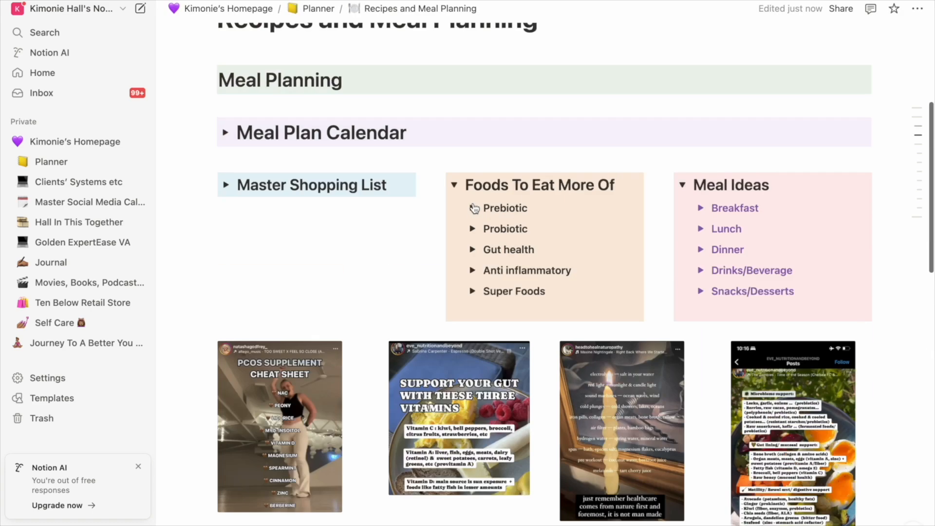
Examine the lunch, breakfast and dinner suggestions under Meal Ideas.
{"action": "scroll", "coordinate": [646, 141], "scroll_direction": "down", "scroll_amount": 3}
{"action": "left_click", "coordinate": [699, 102]}
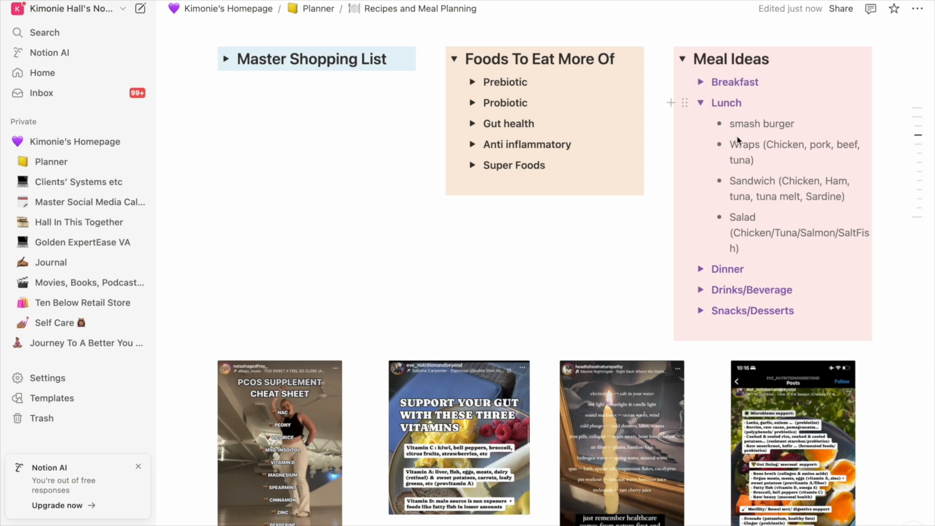
{"action": "left_click", "coordinate": [699, 82]}
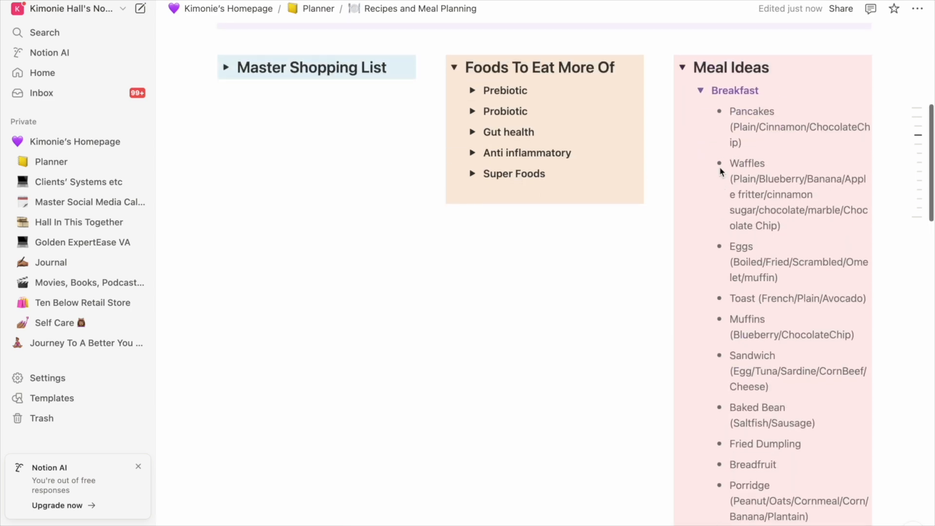
{"action": "scroll", "coordinate": [776, 263], "scroll_direction": "down", "scroll_amount": 8}
{"action": "scroll", "coordinate": [776, 262], "scroll_direction": "up", "scroll_amount": 8}
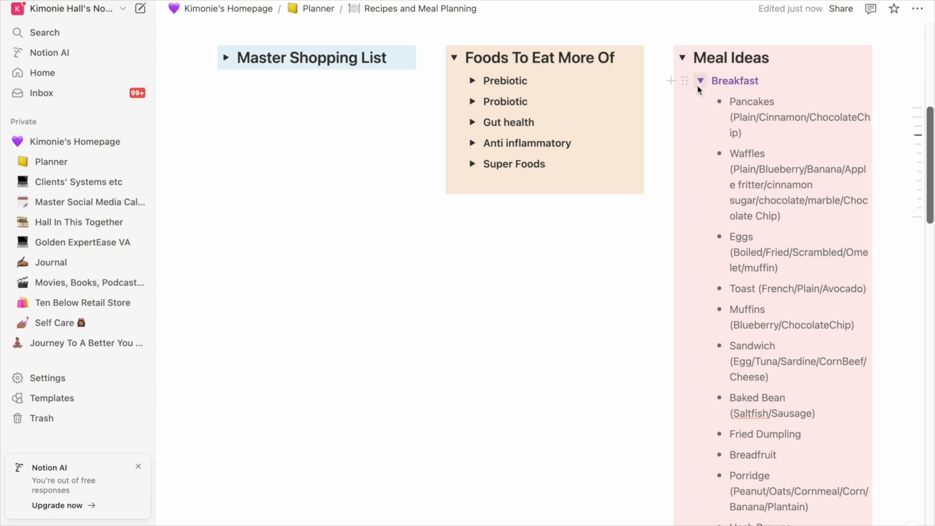
{"action": "left_click", "coordinate": [699, 81]}
{"action": "left_click", "coordinate": [700, 268]}
{"action": "scroll", "coordinate": [697, 265], "scroll_direction": "down", "scroll_amount": 20}
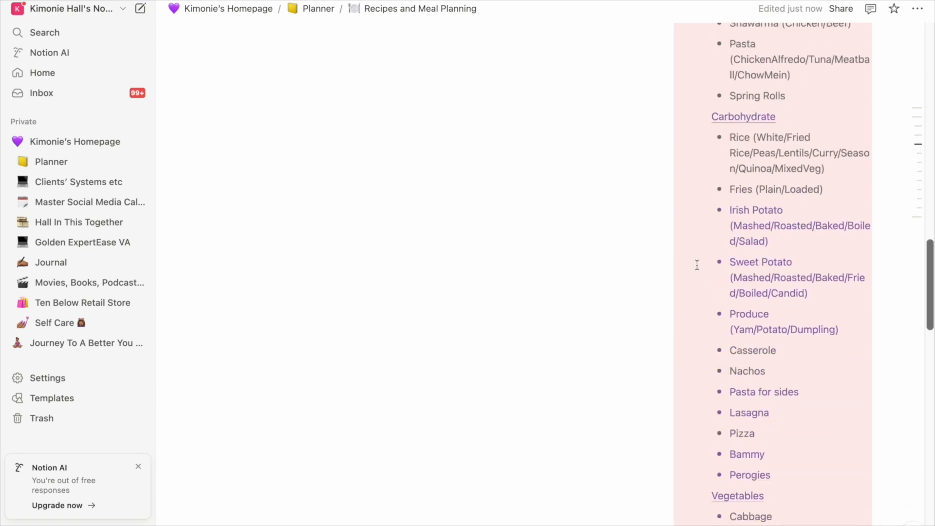
{"action": "scroll", "coordinate": [696, 265], "scroll_direction": "up", "scroll_amount": 7}
{"action": "scroll", "coordinate": [697, 264], "scroll_direction": "up", "scroll_amount": 12}
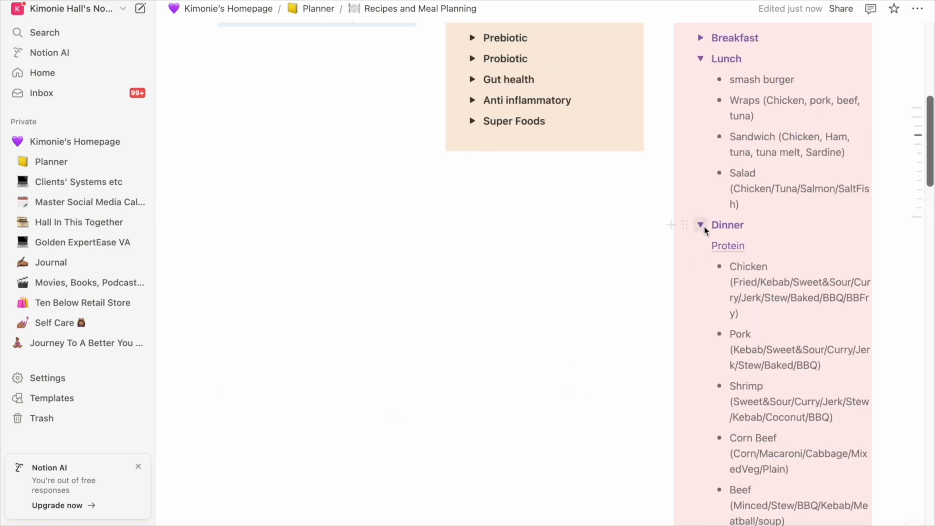
Close the Dinner ideas and examine the Drinks/Beverage and Snacks/Desserts suggestions under Meal Ideas.
{"action": "left_click", "coordinate": [699, 224]}
{"action": "scroll", "coordinate": [701, 214], "scroll_direction": "down", "scroll_amount": 1}
{"action": "left_click", "coordinate": [701, 200]}
{"action": "scroll", "coordinate": [716, 183], "scroll_direction": "down", "scroll_amount": 1}
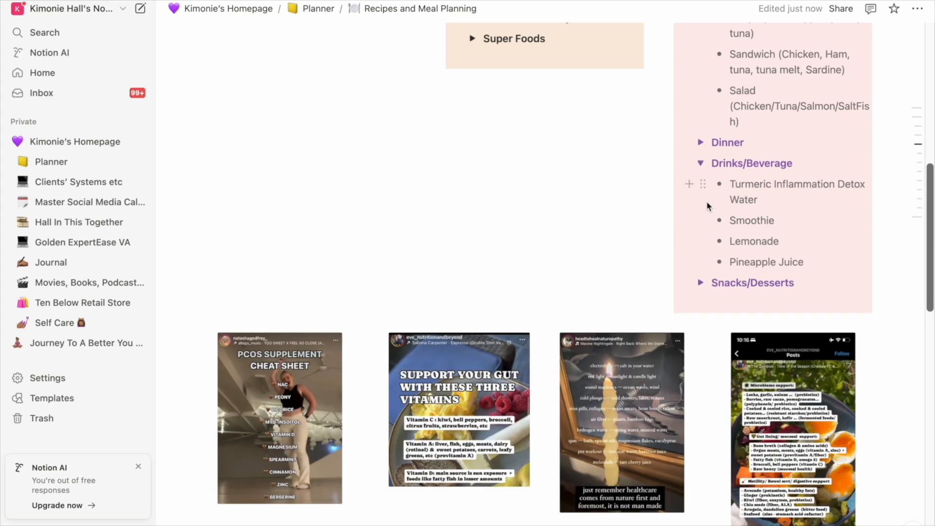
{"action": "left_click", "coordinate": [700, 163]}
{"action": "left_click", "coordinate": [700, 183]}
{"action": "scroll", "coordinate": [721, 272], "scroll_direction": "down", "scroll_amount": 8}
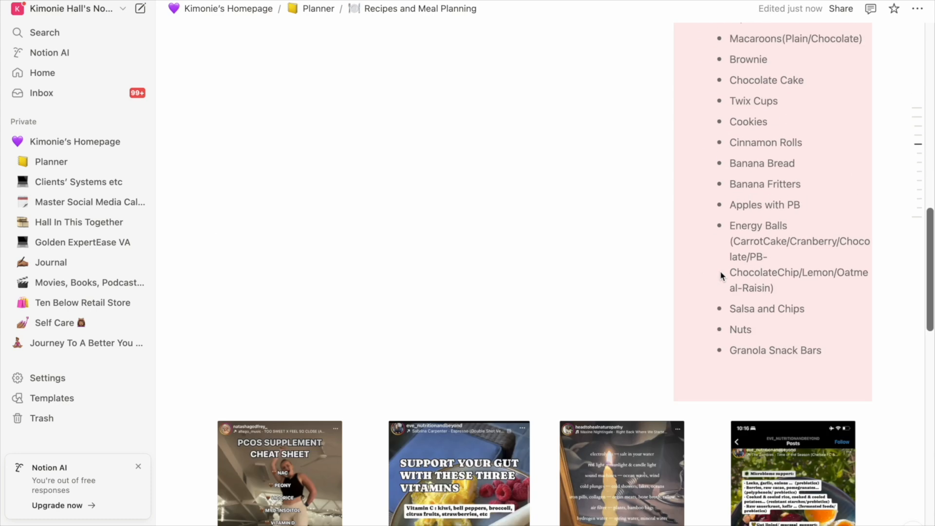
{"action": "scroll", "coordinate": [722, 276], "scroll_direction": "up", "scroll_amount": 8}
{"action": "left_click", "coordinate": [701, 230]}
{"action": "scroll", "coordinate": [700, 230], "scroll_direction": "up", "scroll_amount": 3}
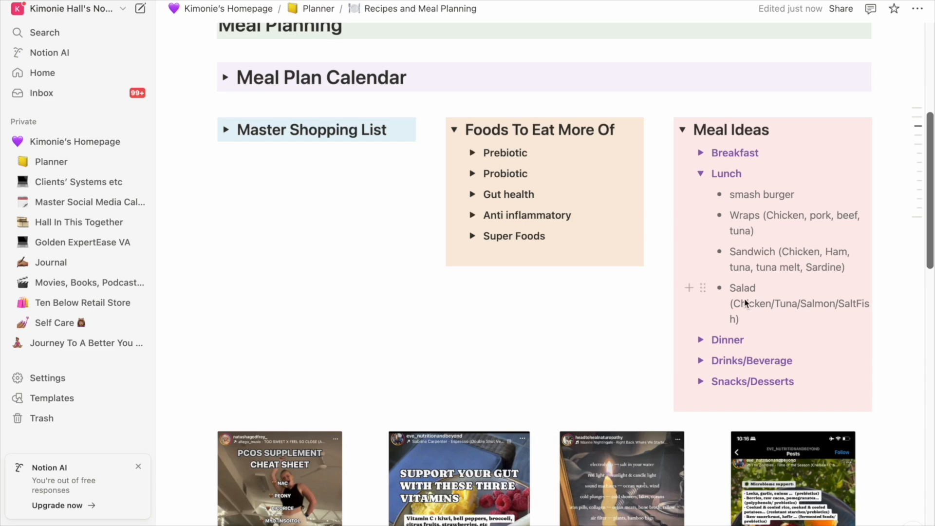
Enter "Chicken Lettuce Wrap" as Thursday's lunch, correcting the spelling of "Lettuce".
{"action": "scroll", "coordinate": [750, 282], "scroll_direction": "down", "scroll_amount": 12}
{"action": "scroll", "coordinate": [752, 263], "scroll_direction": "down", "scroll_amount": 2}
{"action": "type", "text": "Chciek"}
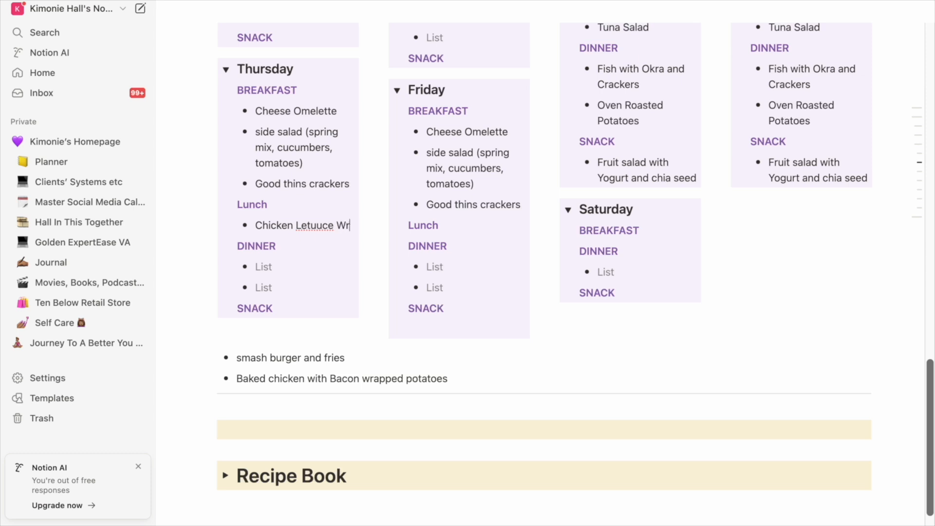
{"action": "type", "text": "ap"}
{"action": "left_click", "coordinate": [316, 227]}
{"action": "key", "text": "BackSpace"}
{"action": "type", "text": "t"}
Copy Thursday's lunch bullet and place the duplicate under Friday's Lunch heading.
{"action": "left_click", "coordinate": [230, 227]}
{"action": "key", "text": "super+c"}
{"action": "left_click", "coordinate": [448, 230]}
{"action": "left_click", "coordinate": [447, 228]}
{"action": "key", "text": "Return"}
{"action": "key", "text": "super+v"}
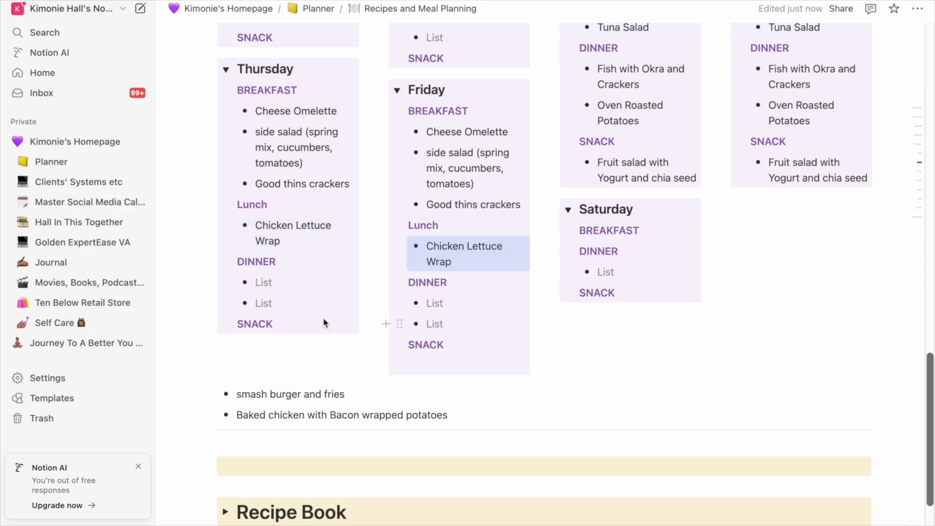
Enter "Pineapple Chicken Bits", "quinoa and rice" and "green beans and carrots" as Thursday's dinner bullets and duplicate them under Friday's Dinner.
{"action": "left_click", "coordinate": [268, 283]}
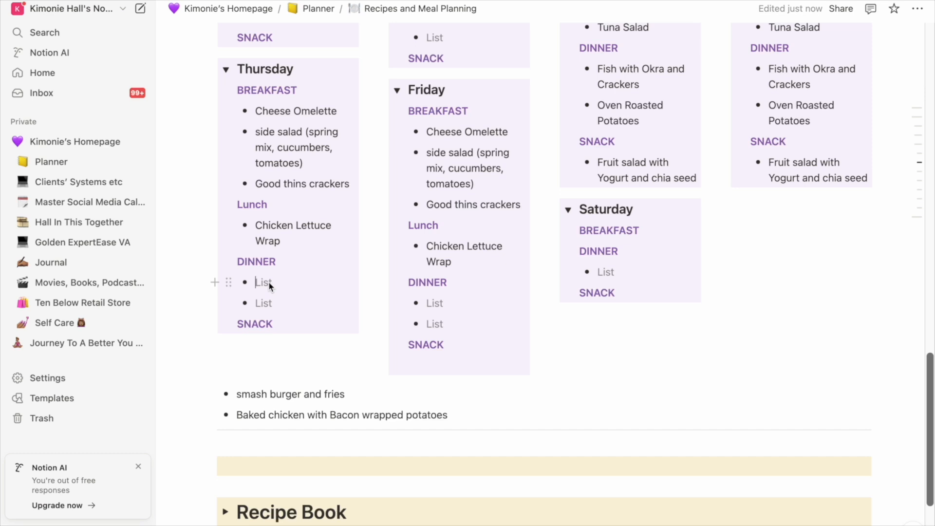
{"action": "scroll", "coordinate": [268, 284], "scroll_direction": "up", "scroll_amount": 2}
{"action": "scroll", "coordinate": [270, 288], "scroll_direction": "down", "scroll_amount": 1}
{"action": "type", "text": "Pine"}
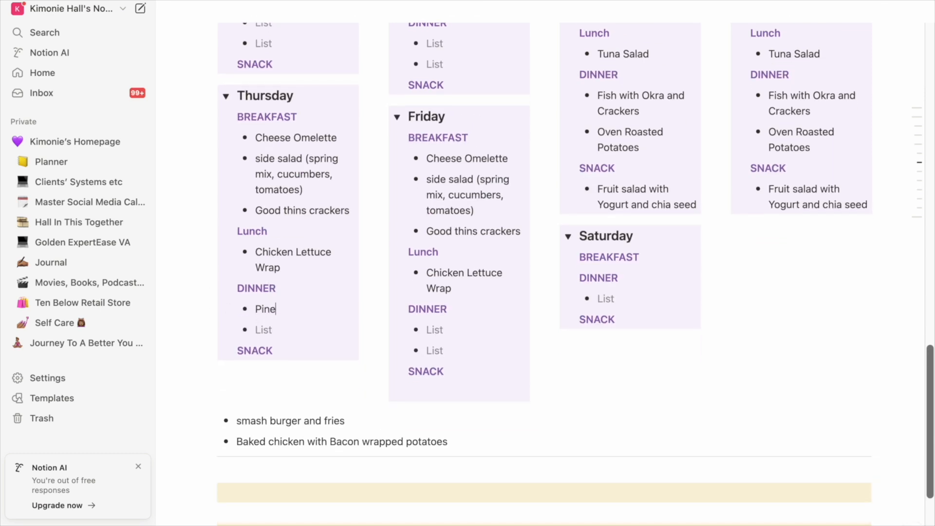
{"action": "type", "text": "apple Chicken Bit"}
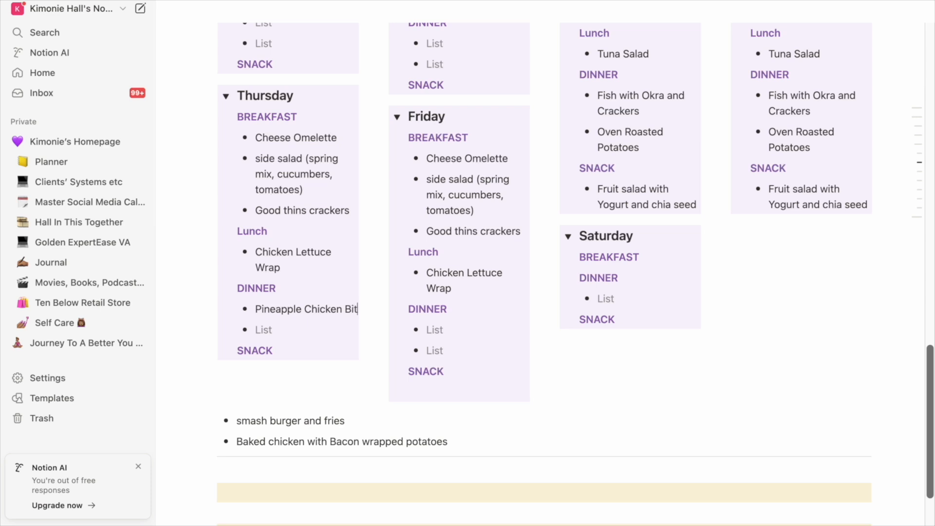
{"action": "type", "text": "s"}
{"action": "key", "text": "Down"}
{"action": "type", "text": "q"}
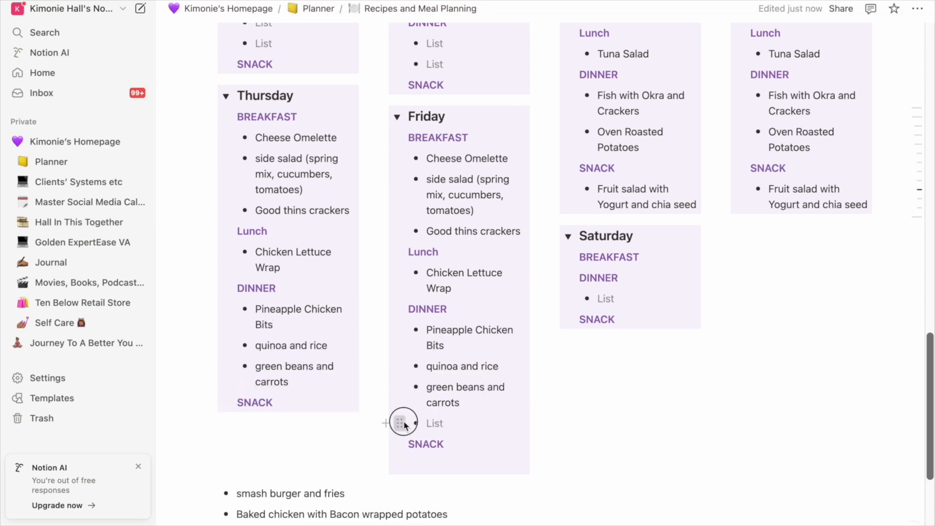
Remove the spare empty bullet from Friday's Dinner and add "Mixed fruit smoothie" under Friday's Snack.
{"action": "left_click_drag", "start_coordinate": [397, 422], "coordinate": [403, 453]}
{"action": "left_click", "coordinate": [431, 443]}
{"action": "type", "text": "Mixed fruit sm"}
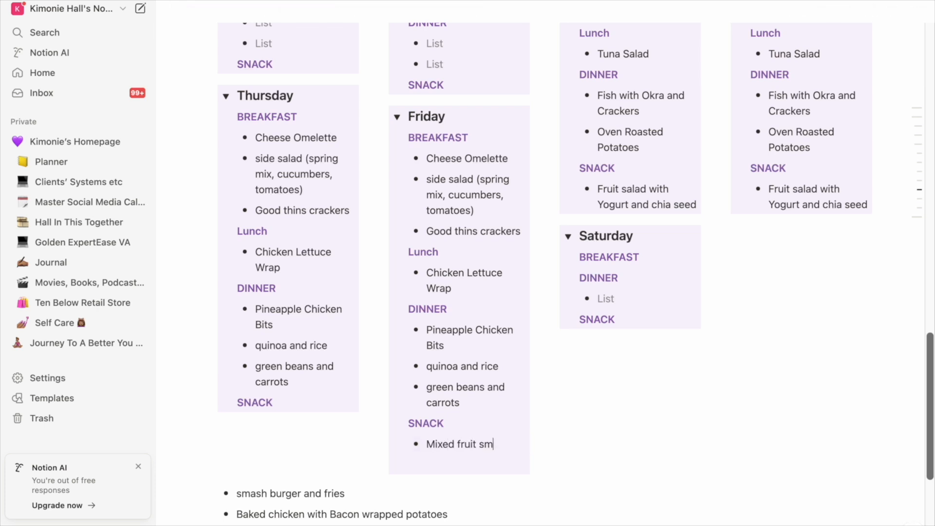
{"action": "type", "text": "oothie"}
Copy the smoothie bullet into Thursday's Snack and take the blank line out of the Friday section.
{"action": "left_click", "coordinate": [404, 445]}
{"action": "key", "text": "Escape"}
{"action": "left_click", "coordinate": [279, 407]}
{"action": "key", "text": "ctrl+v"}
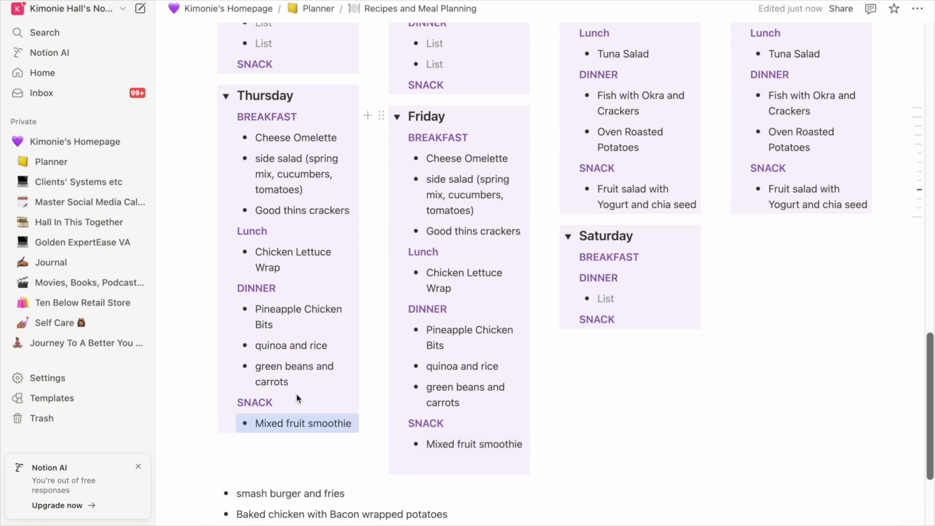
{"action": "scroll", "coordinate": [296, 393], "scroll_direction": "up", "scroll_amount": 1}
{"action": "left_click", "coordinate": [428, 495]}
{"action": "scroll", "coordinate": [554, 487], "scroll_direction": "up", "scroll_amount": 1}
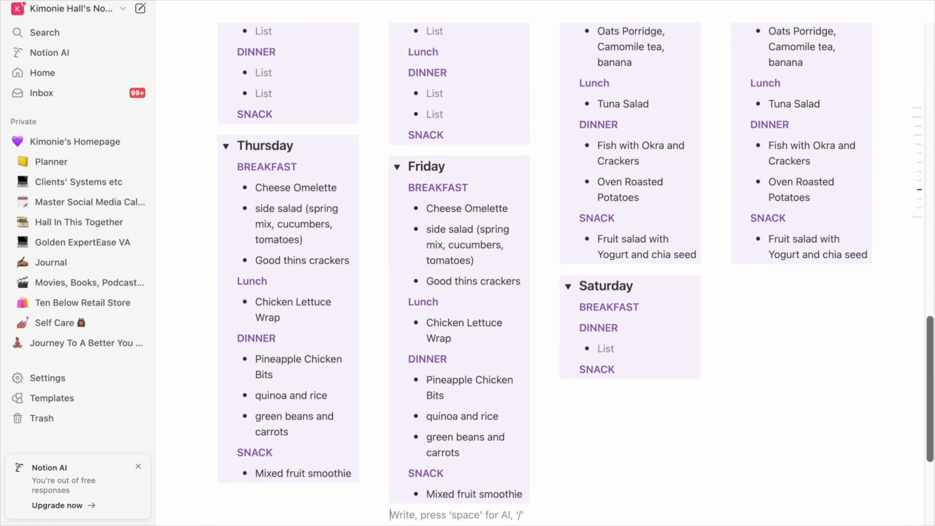
Collapse the Saturday section.
{"action": "scroll", "coordinate": [554, 487], "scroll_direction": "up", "scroll_amount": 5}
{"action": "scroll", "coordinate": [807, 217], "scroll_direction": "down", "scroll_amount": 5}
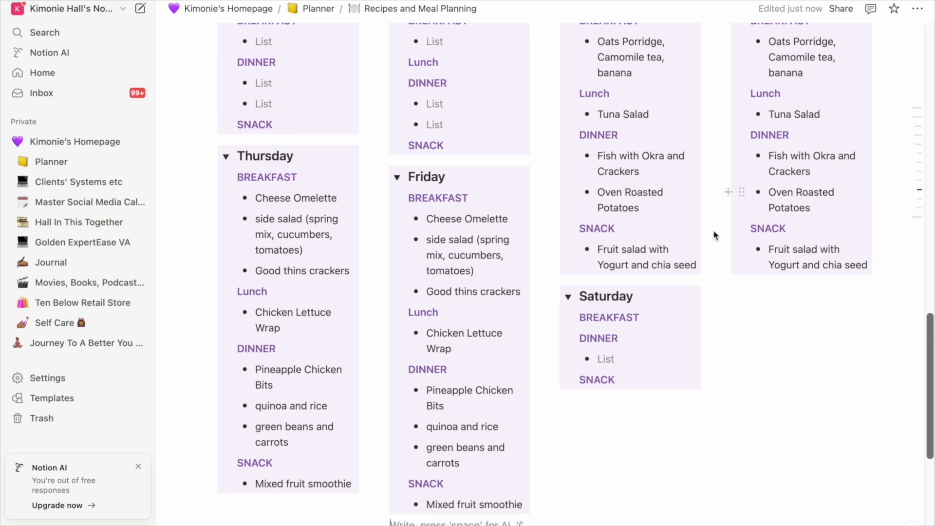
{"action": "left_click", "coordinate": [569, 297]}
{"action": "scroll", "coordinate": [568, 300], "scroll_direction": "up", "scroll_amount": 4}
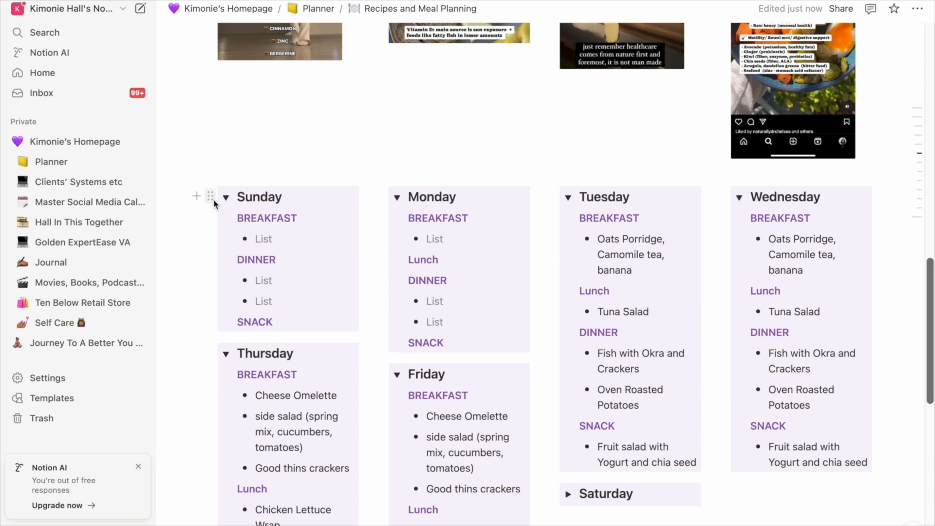
Add a "Week 1" heading above the day columns, turn it into Toggle heading 1 and nest the columns inside it.
{"action": "scroll", "coordinate": [222, 188], "scroll_direction": "down", "scroll_amount": 1}
{"action": "scroll", "coordinate": [292, 287], "scroll_direction": "down", "scroll_amount": 3}
{"action": "scroll", "coordinate": [293, 286], "scroll_direction": "up", "scroll_amount": 3}
{"action": "scroll", "coordinate": [292, 287], "scroll_direction": "down", "scroll_amount": 2}
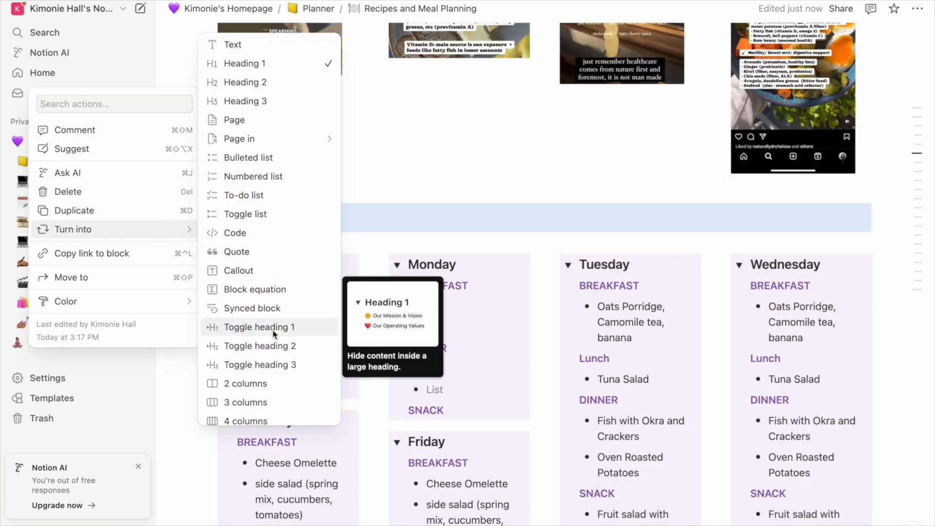
{"action": "left_click", "coordinate": [274, 334]}
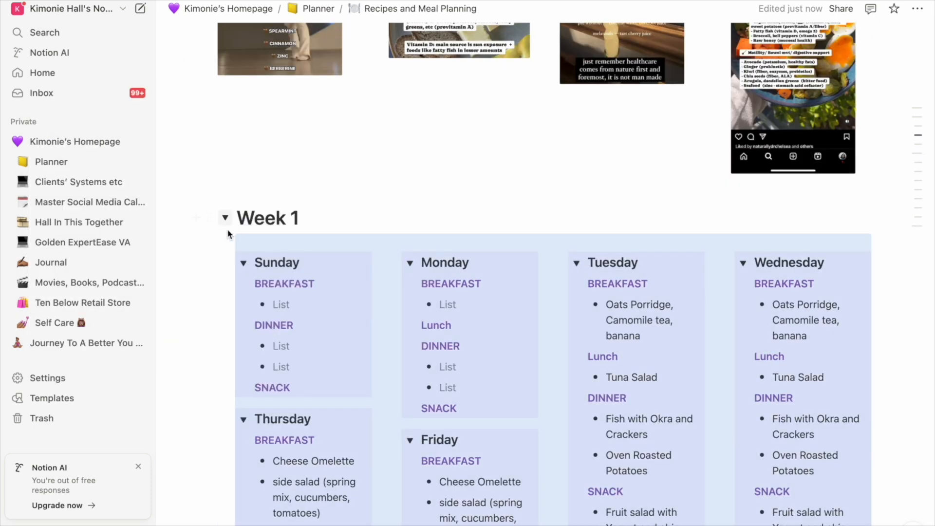
{"action": "scroll", "coordinate": [215, 299], "scroll_direction": "down", "scroll_amount": 9}
{"action": "scroll", "coordinate": [215, 299], "scroll_direction": "up", "scroll_amount": 7}
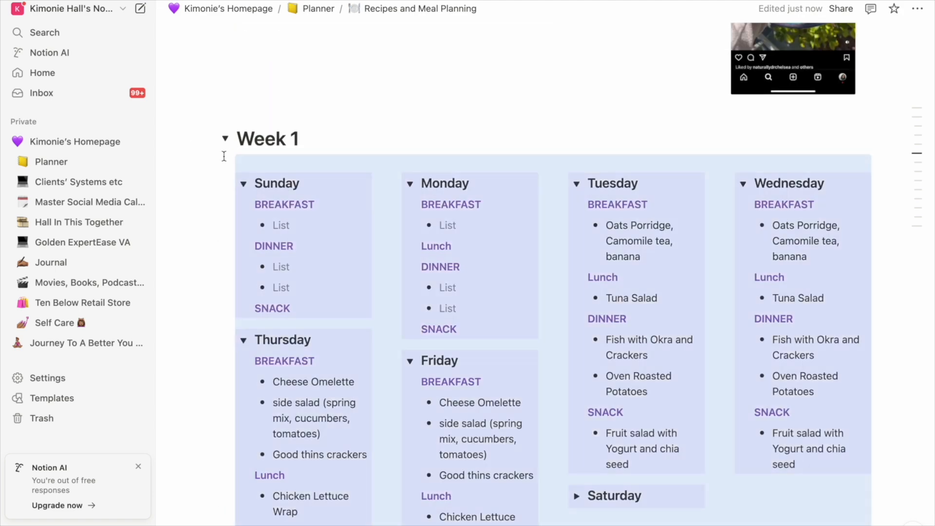
Clear the blank line under Saturday and collapse the Week 1 toggle.
{"action": "scroll", "coordinate": [321, 282], "scroll_direction": "down", "scroll_amount": 4}
{"action": "left_click", "coordinate": [615, 413]}
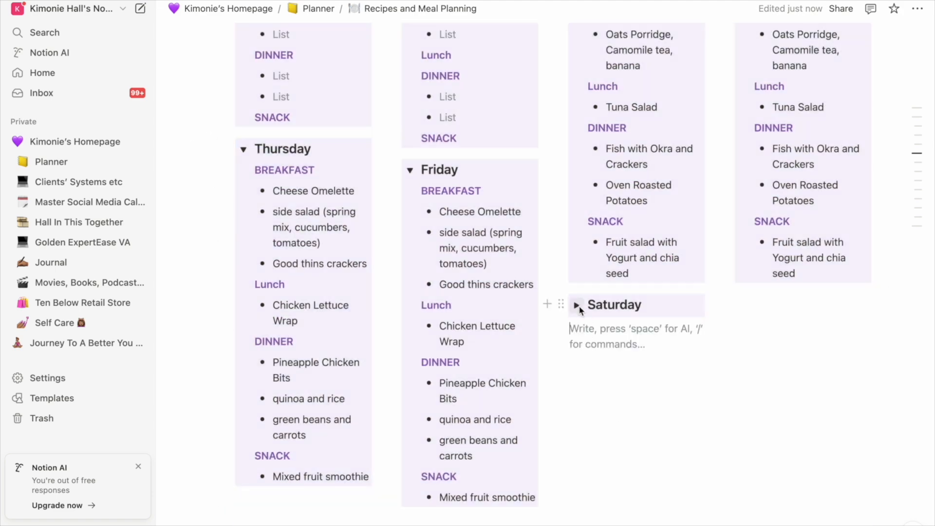
{"action": "scroll", "coordinate": [578, 305], "scroll_direction": "up", "scroll_amount": 3}
{"action": "scroll", "coordinate": [179, 359], "scroll_direction": "down", "scroll_amount": 5}
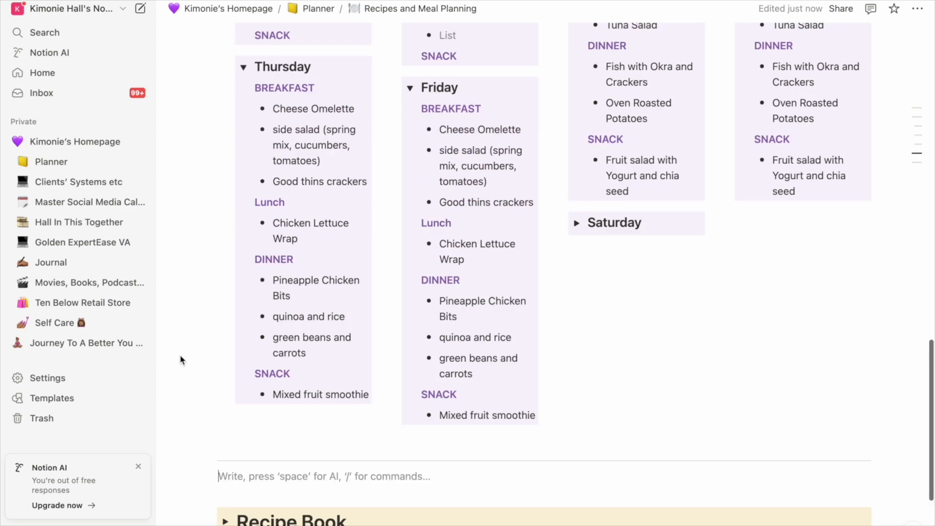
{"action": "scroll", "coordinate": [179, 359], "scroll_direction": "up", "scroll_amount": 5}
{"action": "left_click", "coordinate": [226, 129]}
Duplicate the Week 1 toggle and place the copy below the divider.
{"action": "left_click", "coordinate": [209, 267]}
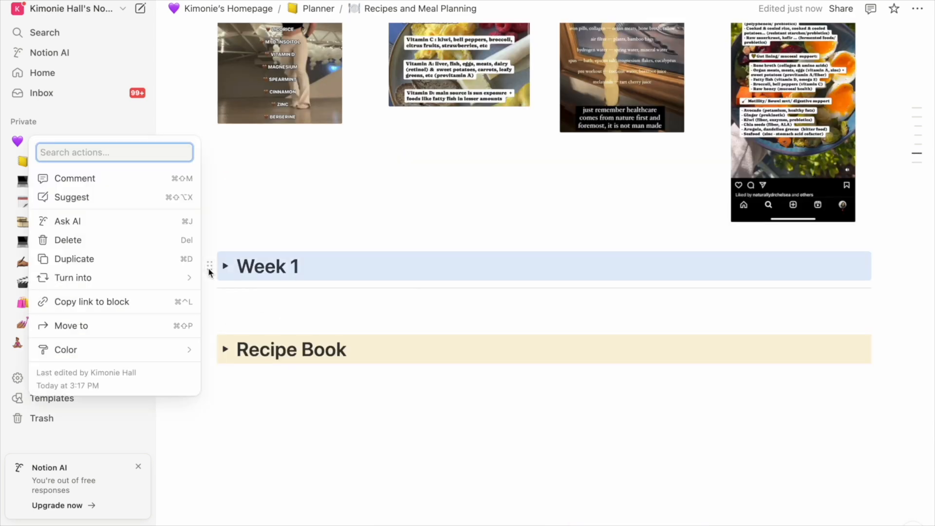
{"action": "key", "text": "super+d"}
{"action": "left_click_drag", "start_coordinate": [210, 319], "coordinate": [214, 348]}
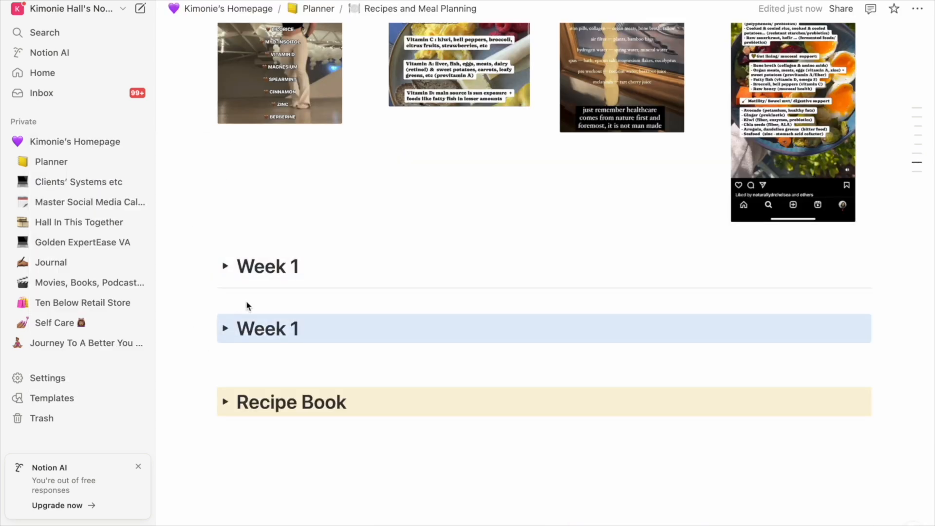
Expand the duplicated week toggle and rename it "Week 2".
{"action": "left_click", "coordinate": [225, 328]}
{"action": "left_click", "coordinate": [302, 329]}
{"action": "key", "text": "BackSpace"}
{"action": "type", "text": "2"}
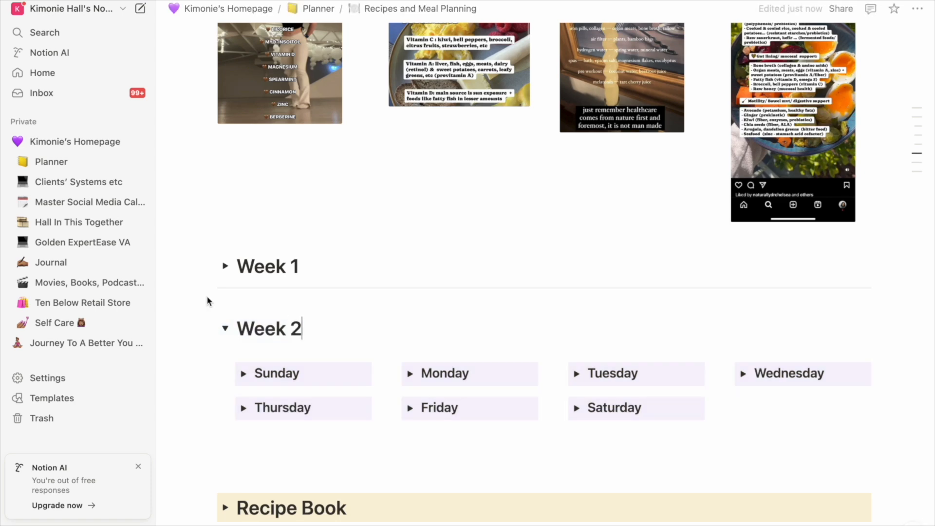
Expand the day sections of Week 2 and review their meals from Sunday to Saturday.
{"action": "left_click", "coordinate": [219, 269]}
{"action": "left_click", "coordinate": [225, 266]}
{"action": "scroll", "coordinate": [224, 244], "scroll_direction": "down", "scroll_amount": 3}
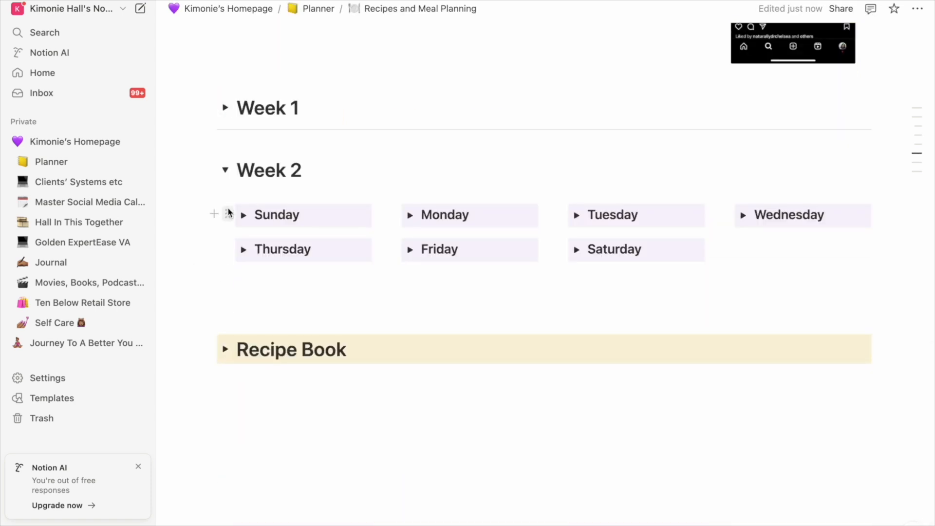
{"action": "left_click", "coordinate": [243, 214]}
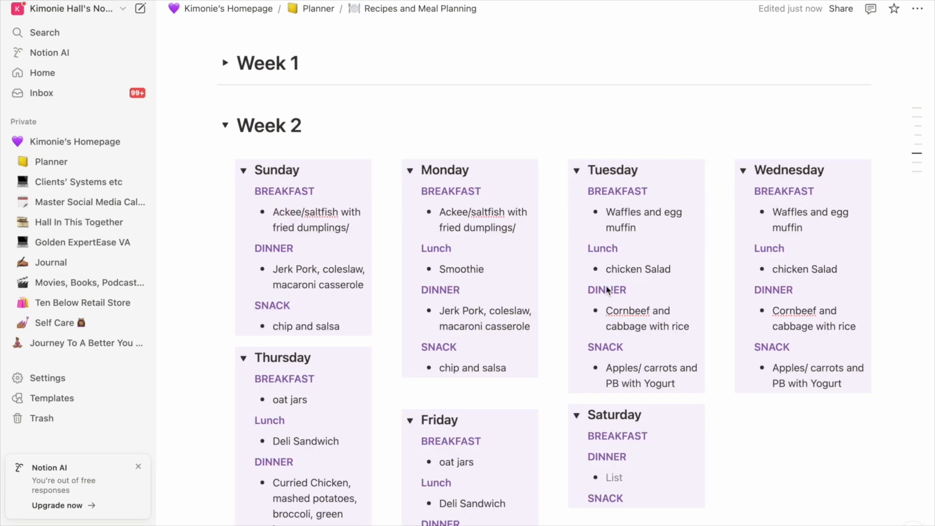
{"action": "scroll", "coordinate": [553, 292], "scroll_direction": "down", "scroll_amount": 5}
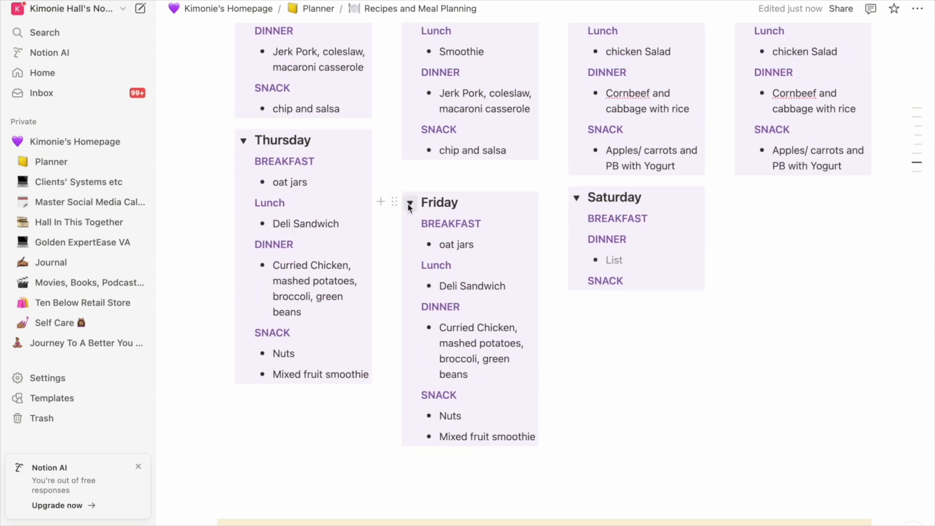
Collapse all seven day sections of Week 2.
{"action": "left_click", "coordinate": [410, 203]}
{"action": "left_click", "coordinate": [243, 141]}
{"action": "left_click", "coordinate": [576, 198]}
{"action": "scroll", "coordinate": [575, 195], "scroll_direction": "up", "scroll_amount": 4}
{"action": "left_click", "coordinate": [743, 155]}
{"action": "left_click", "coordinate": [576, 155]}
{"action": "left_click", "coordinate": [410, 154]}
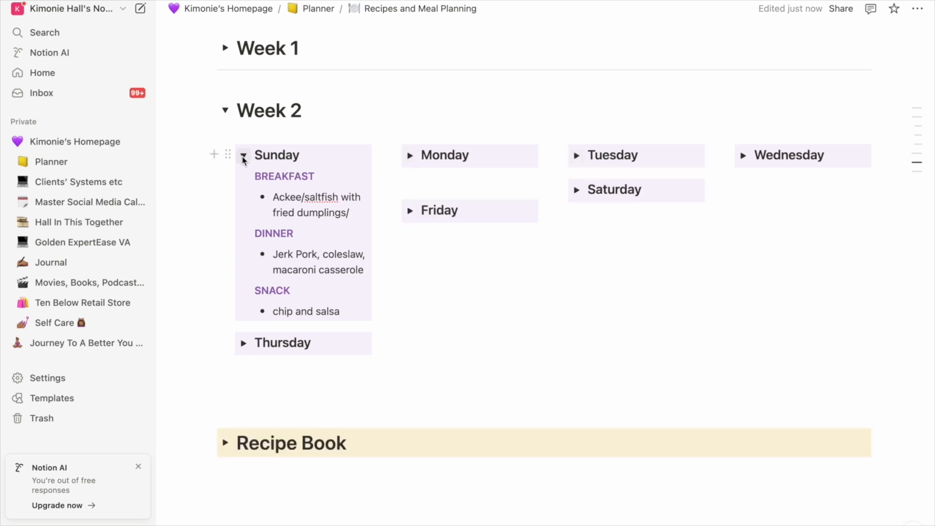
{"action": "left_click", "coordinate": [243, 155]}
Expand the Week 1 toggle and review its meals, leaving the Thursday and Friday sections open.
{"action": "left_click", "coordinate": [225, 155]}
{"action": "scroll", "coordinate": [243, 312], "scroll_direction": "down", "scroll_amount": 4}
{"action": "scroll", "coordinate": [243, 312], "scroll_direction": "up", "scroll_amount": 2}
{"action": "left_click", "coordinate": [410, 268]}
{"action": "left_click", "coordinate": [243, 246]}
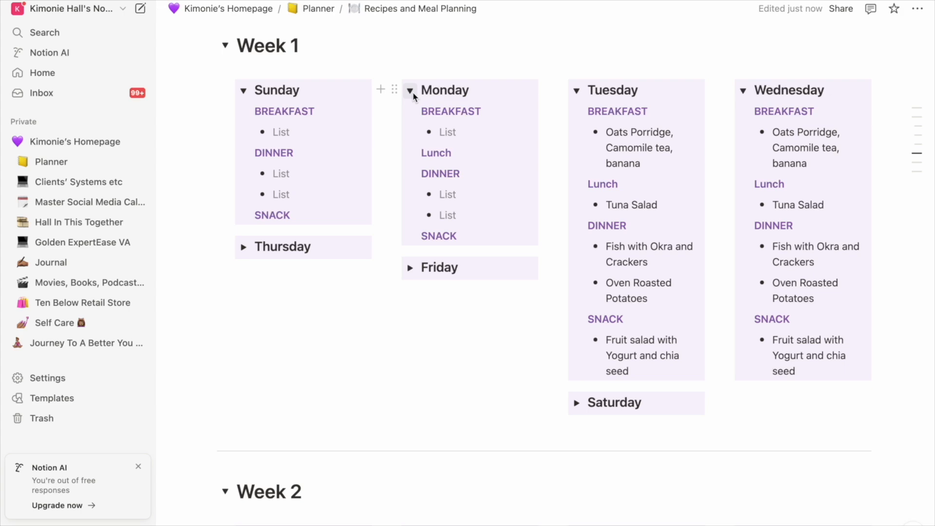
{"action": "left_click", "coordinate": [410, 267]}
{"action": "left_click", "coordinate": [244, 247]}
{"action": "scroll", "coordinate": [243, 249], "scroll_direction": "down", "scroll_amount": 3}
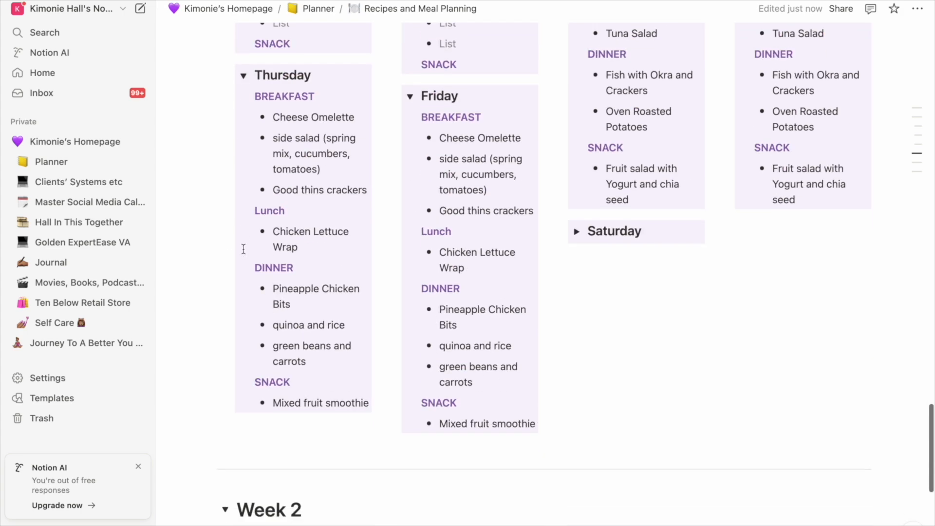
Collapse the open Meal Ideas categories and expand the Prebiotic list under Foods To Eat More Of.
{"action": "scroll", "coordinate": [520, 381], "scroll_direction": "up", "scroll_amount": 15}
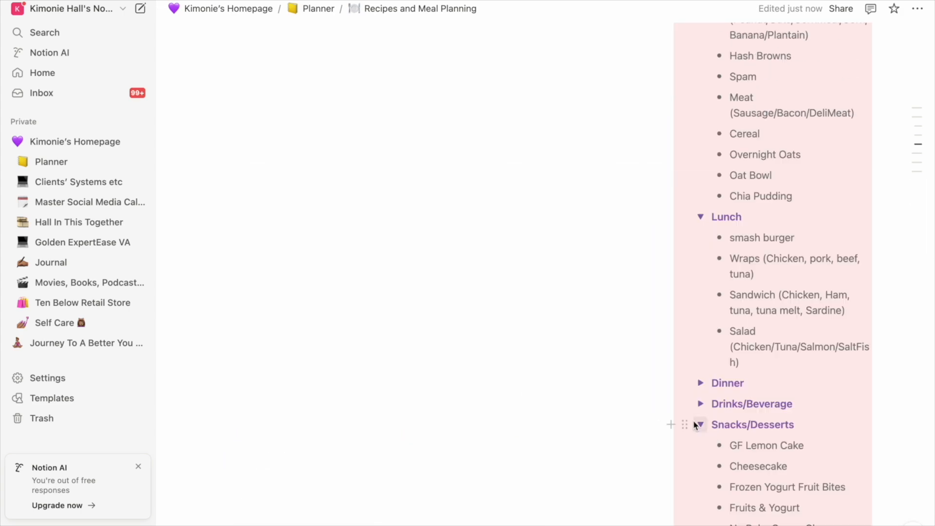
{"action": "left_click", "coordinate": [698, 425]}
{"action": "scroll", "coordinate": [701, 428], "scroll_direction": "down", "scroll_amount": 1}
{"action": "left_click", "coordinate": [701, 359]}
{"action": "scroll", "coordinate": [701, 358], "scroll_direction": "down", "scroll_amount": 4}
{"action": "scroll", "coordinate": [701, 358], "scroll_direction": "up", "scroll_amount": 2}
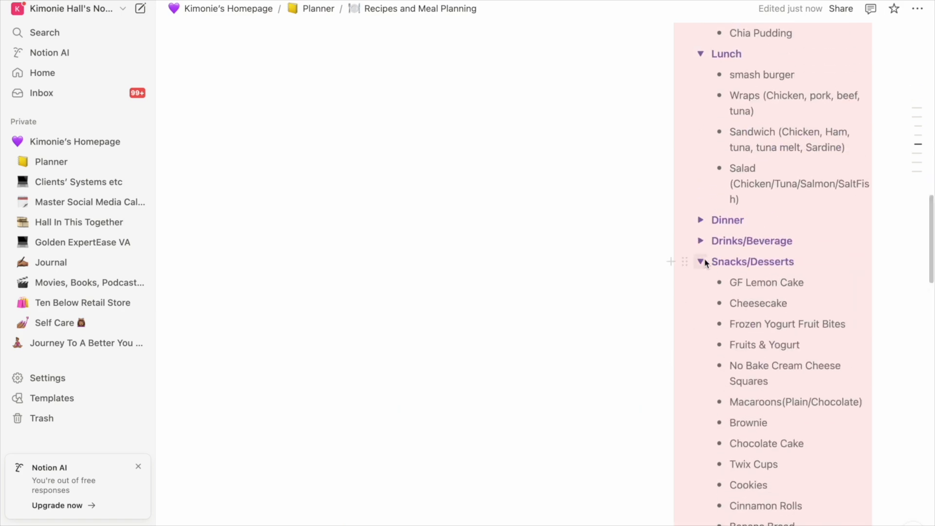
{"action": "left_click", "coordinate": [701, 261]}
{"action": "left_click", "coordinate": [700, 271]}
{"action": "scroll", "coordinate": [702, 273], "scroll_direction": "up", "scroll_amount": 4}
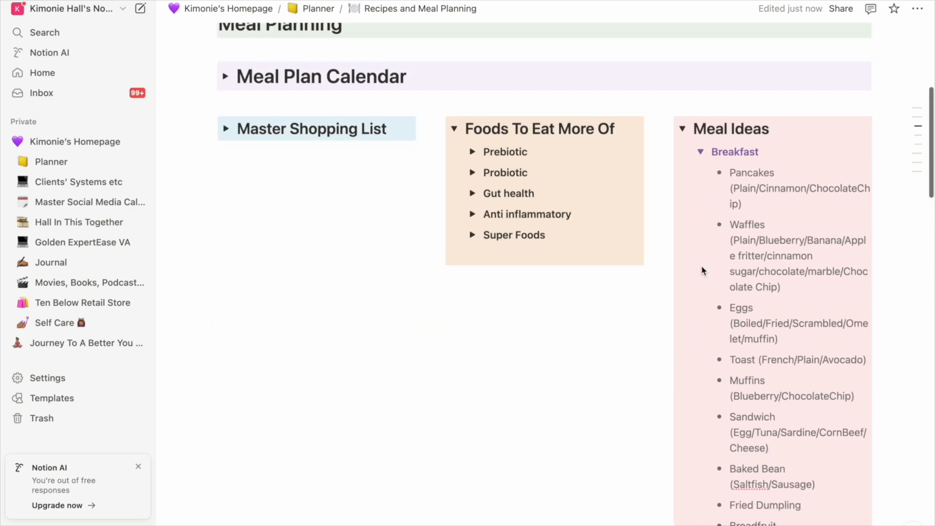
{"action": "left_click", "coordinate": [700, 152]}
{"action": "left_click", "coordinate": [473, 152]}
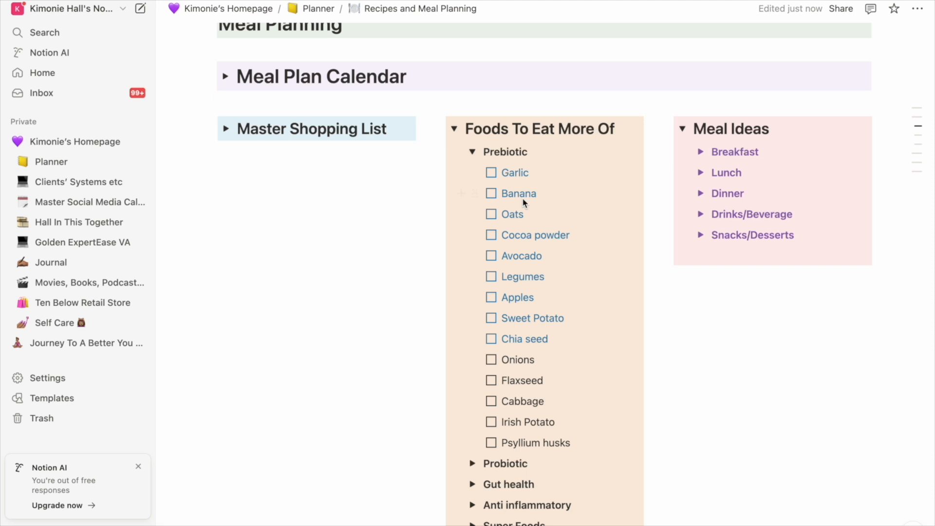
Append "w/ avocado" to the Tuna Salad lunches of Tuesday and Wednesday in Week 1.
{"action": "scroll", "coordinate": [540, 262], "scroll_direction": "down", "scroll_amount": 15}
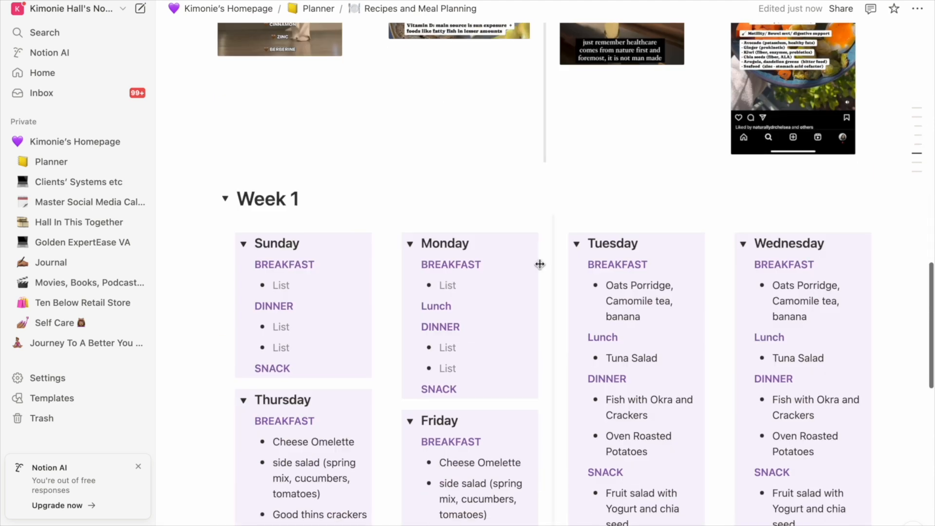
{"action": "scroll", "coordinate": [540, 264], "scroll_direction": "down", "scroll_amount": 1}
{"action": "left_click", "coordinate": [666, 211]}
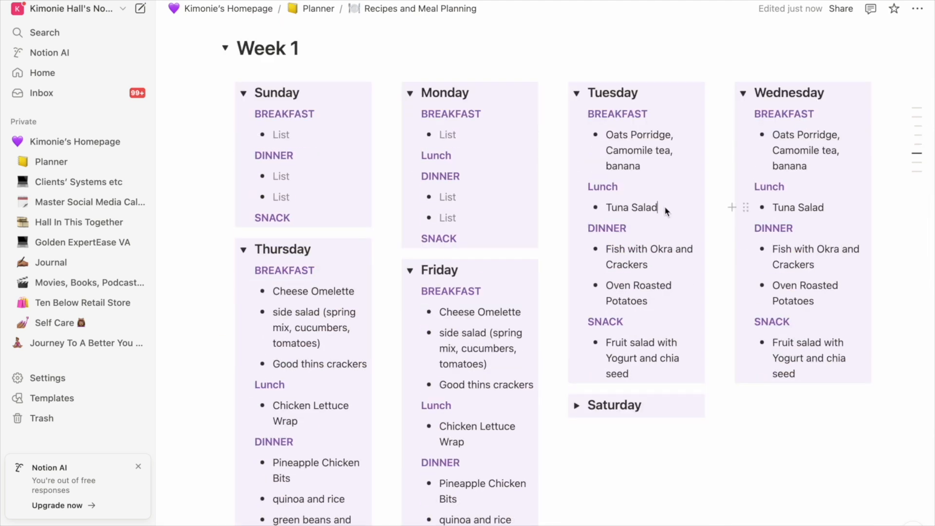
{"action": "type", "text": "w avocado"}
{"action": "double_click", "coordinate": [650, 223]}
{"action": "left_click", "coordinate": [651, 222]}
{"action": "left_click_drag", "start_coordinate": [651, 217], "coordinate": [662, 209]}
{"action": "left_click", "coordinate": [667, 209]}
{"action": "type", "text": "/"}
{"action": "key", "text": "ctrl+c"}
{"action": "left_click", "coordinate": [824, 207]}
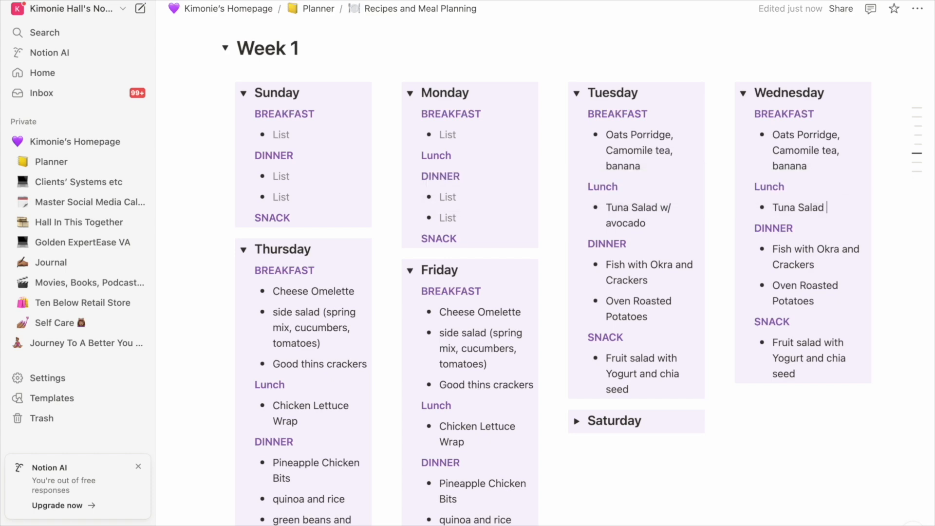
{"action": "key", "text": "ctrl+v"}
Append "w/ avocado" to the Chicken Lettuce Wrap lunches and the green beans and carrots dinner items of Thursday and Friday in Week 1.
{"action": "scroll", "coordinate": [334, 394], "scroll_direction": "down", "scroll_amount": 1}
{"action": "scroll", "coordinate": [322, 360], "scroll_direction": "down", "scroll_amount": 2}
{"action": "scroll", "coordinate": [311, 328], "scroll_direction": "up", "scroll_amount": 1}
{"action": "scroll", "coordinate": [312, 328], "scroll_direction": "down", "scroll_amount": 1}
{"action": "left_click", "coordinate": [309, 319]}
{"action": "key", "text": "ctrl+v"}
{"action": "left_click", "coordinate": [488, 335]}
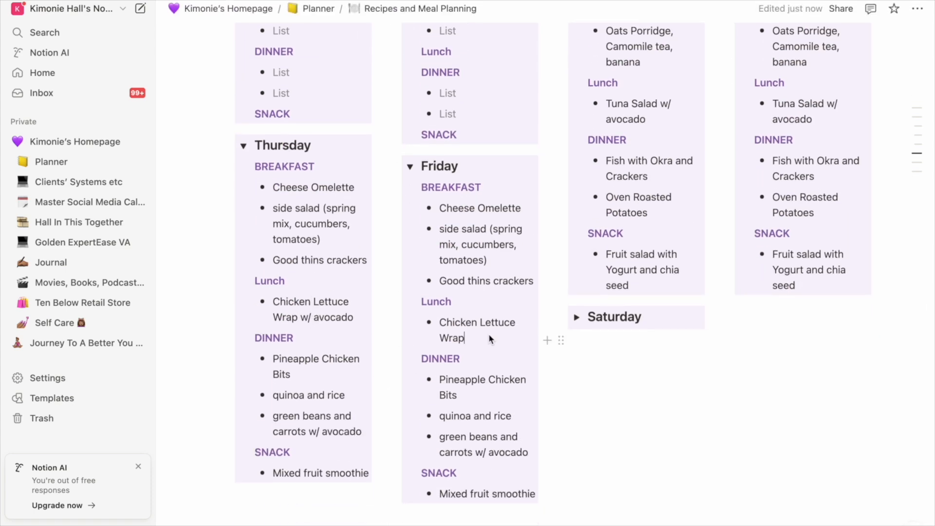
{"action": "key", "text": "ctrl+v"}
Append "w/ avocado" to the Oven Roasted Potatoes dinner items of Tuesday and Wednesday in Week 1.
{"action": "scroll", "coordinate": [671, 237], "scroll_direction": "up", "scroll_amount": 3}
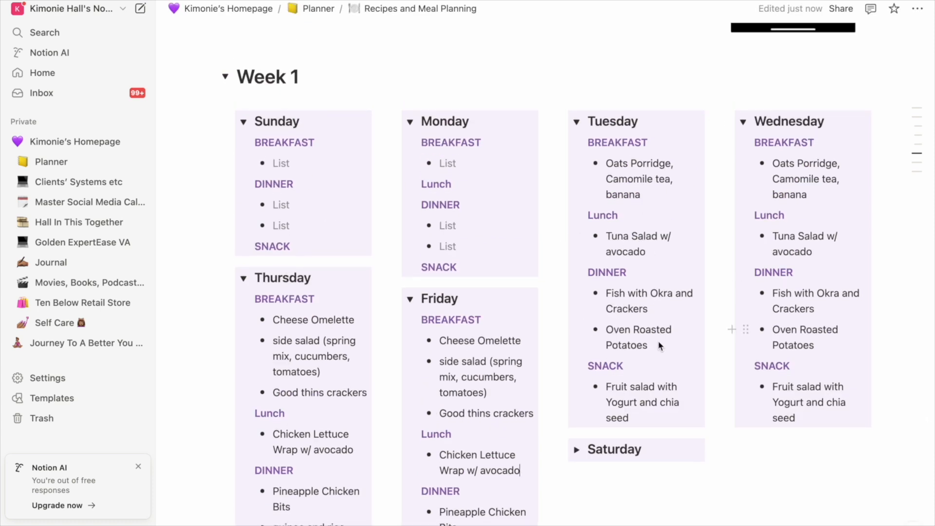
{"action": "scroll", "coordinate": [659, 347], "scroll_direction": "down", "scroll_amount": 2}
{"action": "scroll", "coordinate": [660, 346], "scroll_direction": "up", "scroll_amount": 1}
{"action": "left_click", "coordinate": [662, 300]}
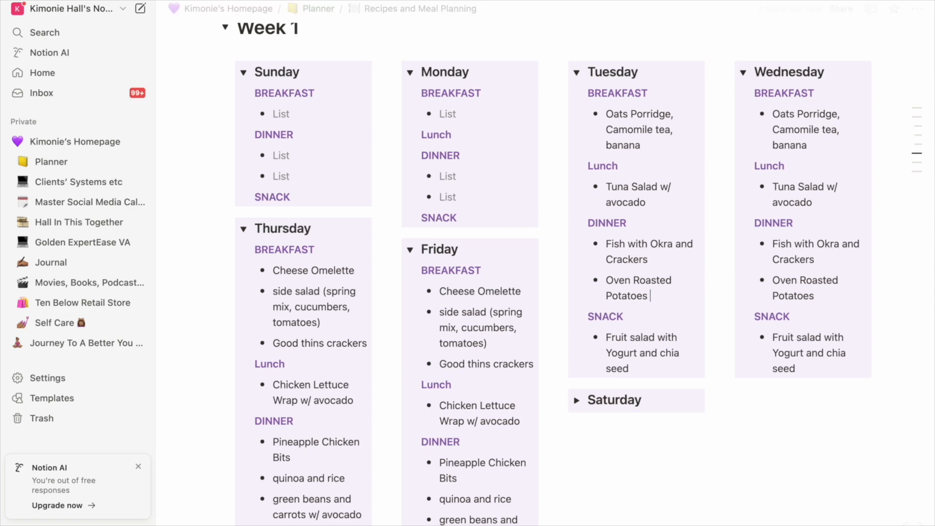
{"action": "key", "text": "ctrl+v"}
{"action": "left_click", "coordinate": [824, 299]}
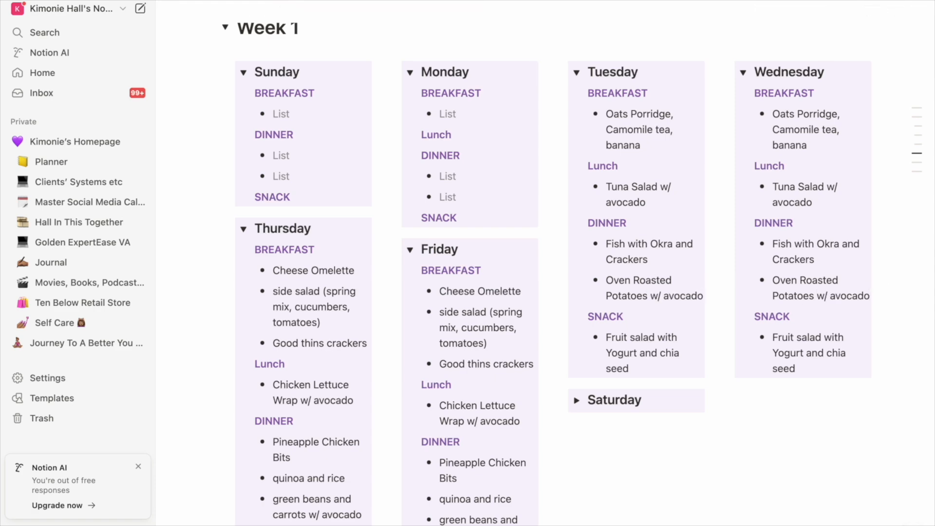
Expand the Sunday to Friday sections of Week 2 and append "w/ avocado" to their dinners.
{"action": "scroll", "coordinate": [701, 341], "scroll_direction": "down", "scroll_amount": 10}
{"action": "left_click", "coordinate": [244, 230]}
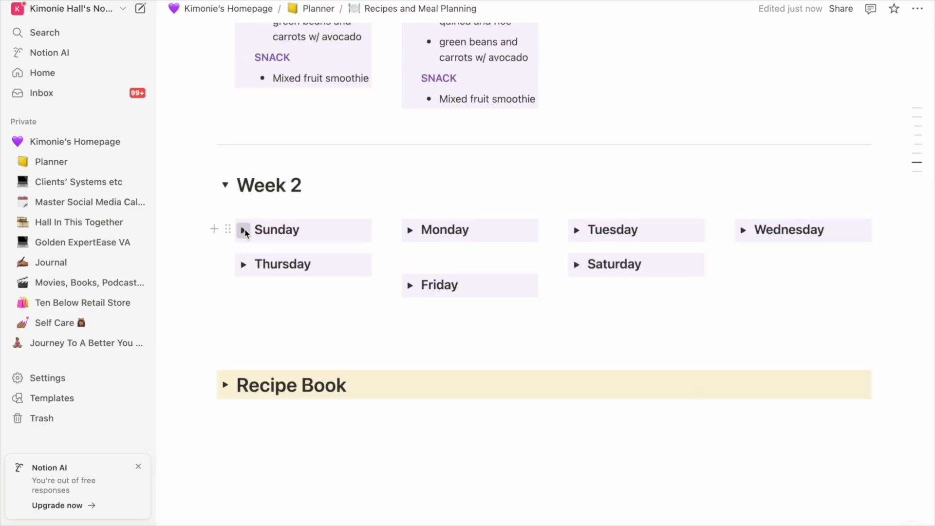
{"action": "left_click", "coordinate": [410, 230]}
{"action": "left_click", "coordinate": [576, 230]}
{"action": "left_click", "coordinate": [743, 229]}
{"action": "scroll", "coordinate": [858, 390], "scroll_direction": "down", "scroll_amount": 3}
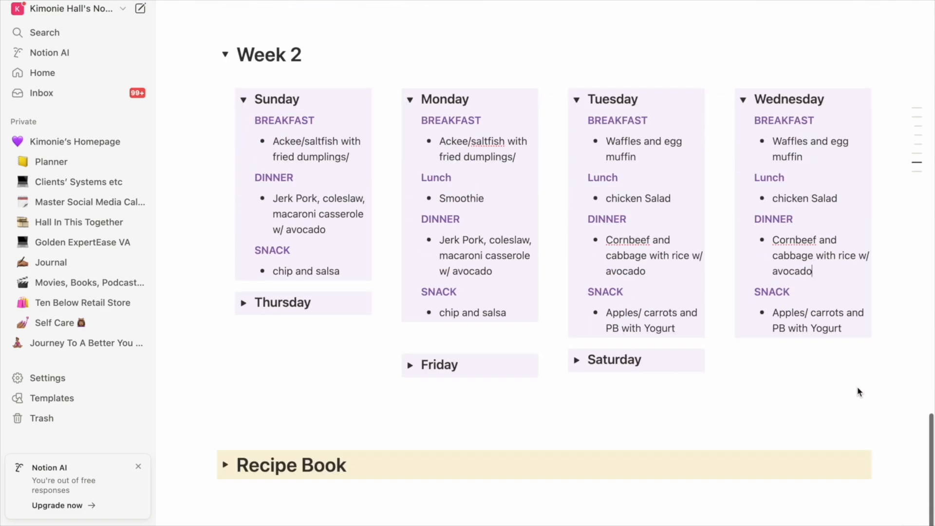
{"action": "left_click", "coordinate": [243, 300]}
{"action": "left_click", "coordinate": [410, 364]}
{"action": "scroll", "coordinate": [489, 495], "scroll_direction": "down", "scroll_amount": 1}
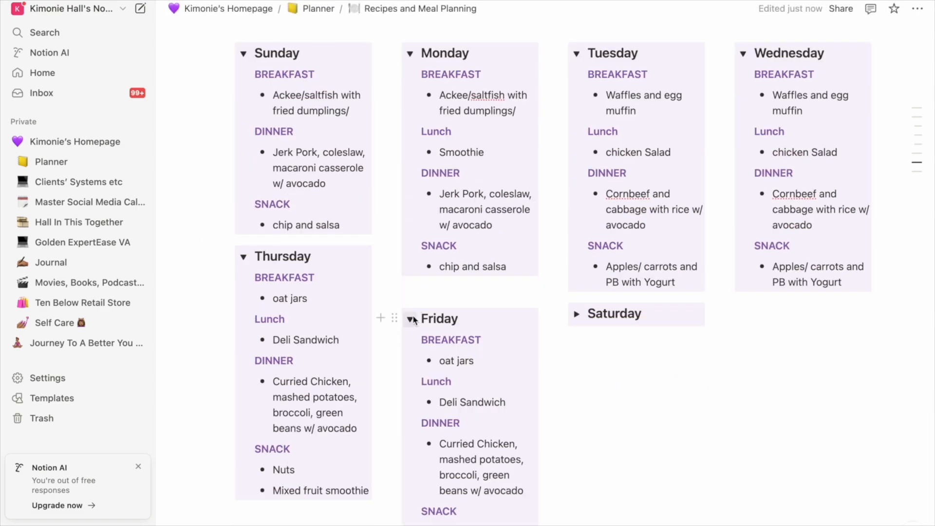
Examine the Prebiotic, Probiotic, Gut health, Anti inflammatory and Super Foods lists under Foods To Eat More Of.
{"action": "scroll", "coordinate": [413, 316], "scroll_direction": "up", "scroll_amount": 15}
{"action": "scroll", "coordinate": [413, 317], "scroll_direction": "up", "scroll_amount": 2}
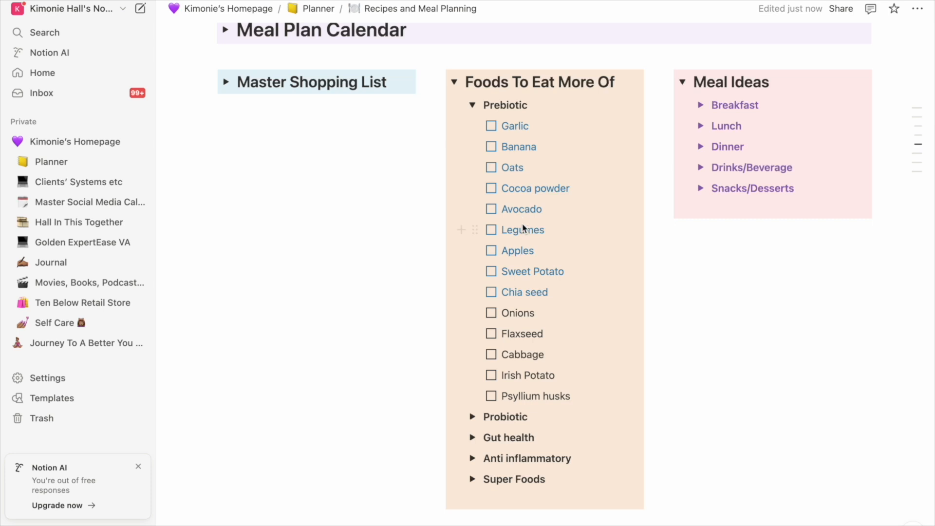
{"action": "scroll", "coordinate": [524, 258], "scroll_direction": "down", "scroll_amount": 3}
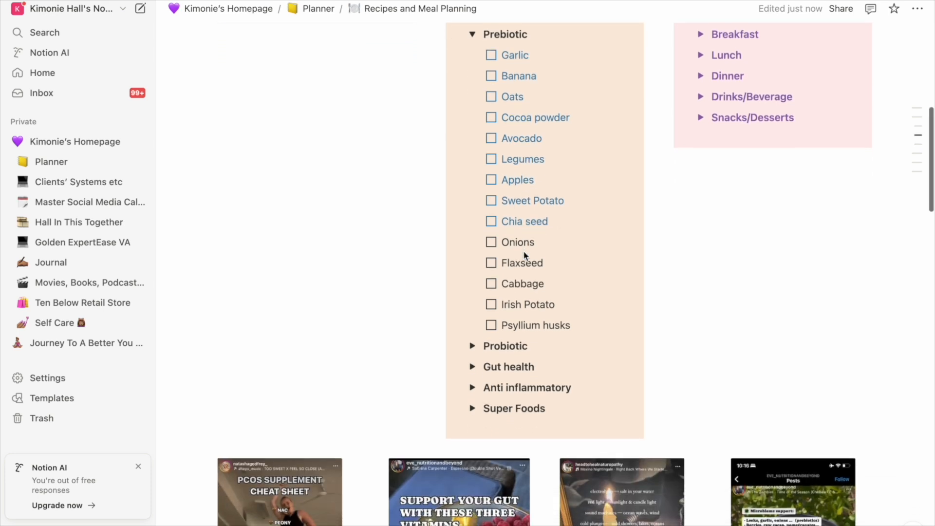
{"action": "scroll", "coordinate": [524, 249], "scroll_direction": "down", "scroll_amount": 1}
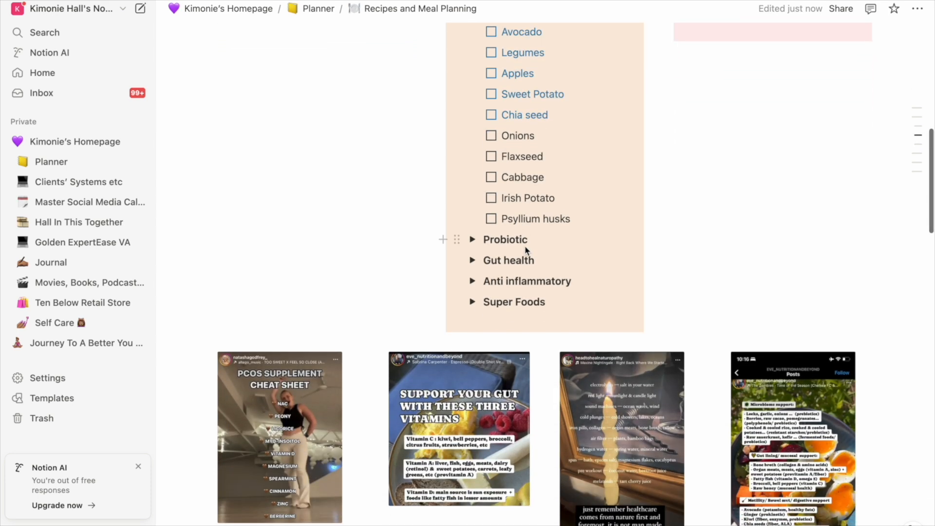
{"action": "left_click", "coordinate": [471, 238]}
{"action": "scroll", "coordinate": [555, 250], "scroll_direction": "down", "scroll_amount": 3}
{"action": "scroll", "coordinate": [555, 248], "scroll_direction": "down", "scroll_amount": 2}
{"action": "left_click", "coordinate": [472, 248]}
{"action": "scroll", "coordinate": [472, 258], "scroll_direction": "down", "scroll_amount": 3}
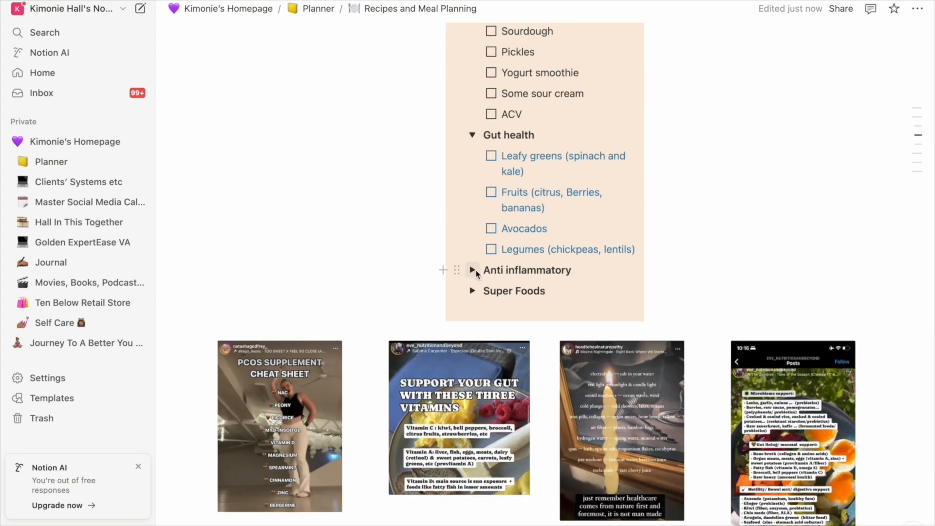
{"action": "left_click", "coordinate": [472, 270]}
{"action": "scroll", "coordinate": [473, 282], "scroll_direction": "down", "scroll_amount": 8}
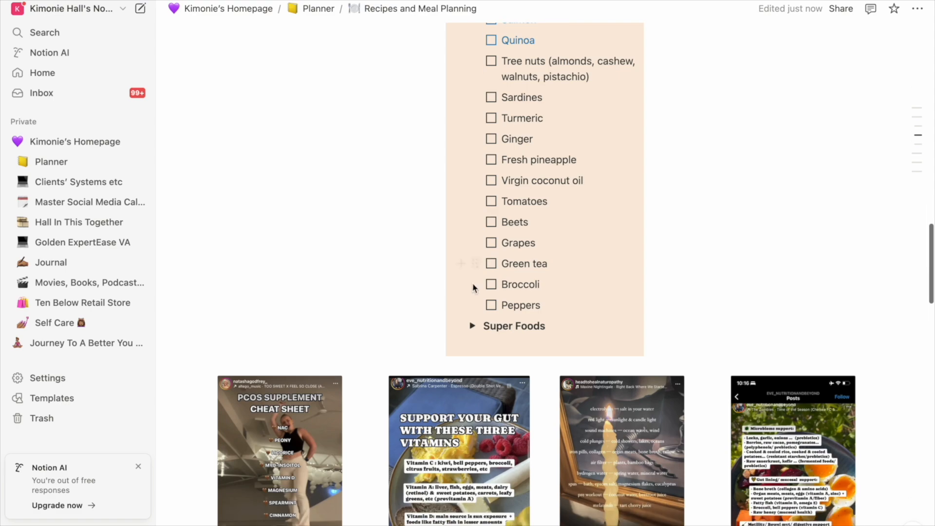
{"action": "left_click", "coordinate": [472, 326]}
{"action": "scroll", "coordinate": [474, 325], "scroll_direction": "down", "scroll_amount": 5}
Collapse the opened food lists under Foods To Eat More Of, including Prebiotic.
{"action": "scroll", "coordinate": [473, 326], "scroll_direction": "up", "scroll_amount": 1}
{"action": "scroll", "coordinate": [472, 326], "scroll_direction": "up", "scroll_amount": 1}
{"action": "left_click", "coordinate": [472, 122]}
{"action": "scroll", "coordinate": [471, 122], "scroll_direction": "up", "scroll_amount": 5}
{"action": "left_click", "coordinate": [473, 283]}
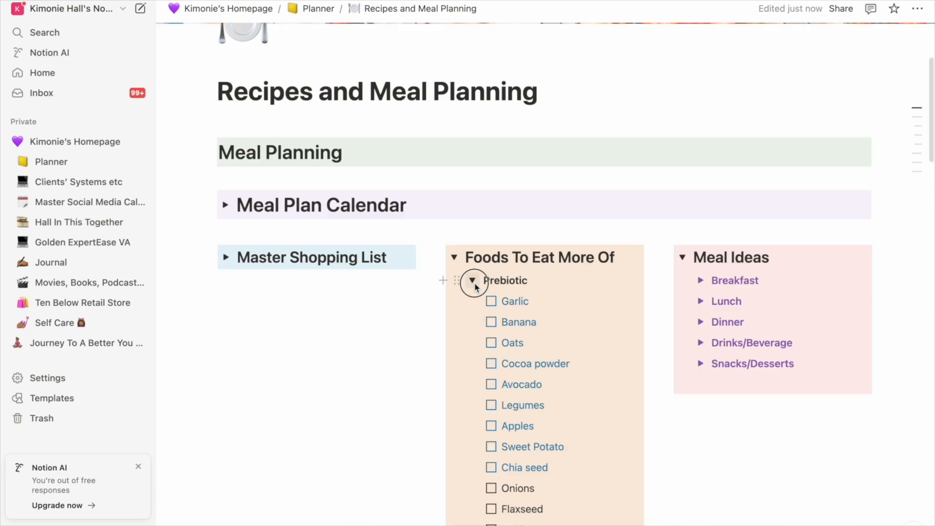
Remove the trailing slash from Week 2's Sunday breakfast item and add the bullet "Baked sweet potato, pressed plantain" below it.
{"action": "scroll", "coordinate": [475, 283], "scroll_direction": "down", "scroll_amount": 8}
{"action": "scroll", "coordinate": [475, 282], "scroll_direction": "down", "scroll_amount": 15}
{"action": "left_click", "coordinate": [352, 285]}
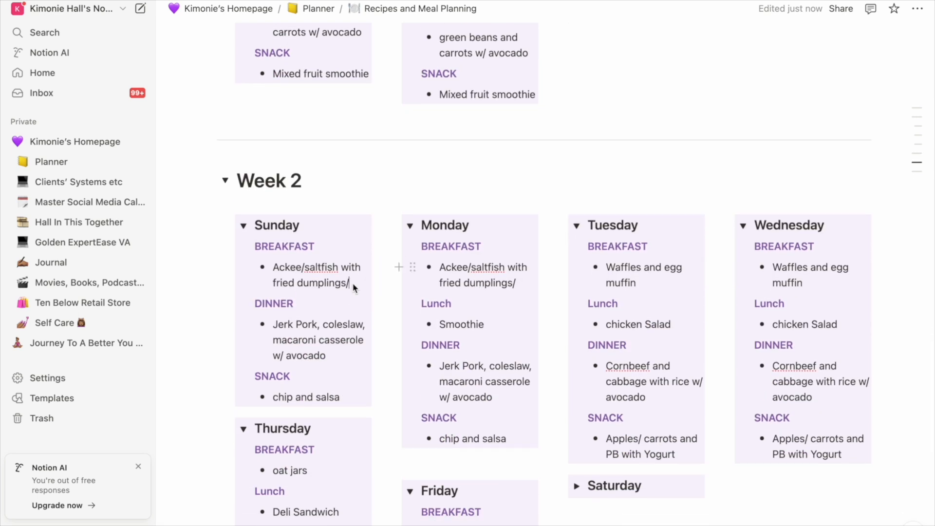
{"action": "key", "text": "BackSpace"}
{"action": "key", "text": "Return"}
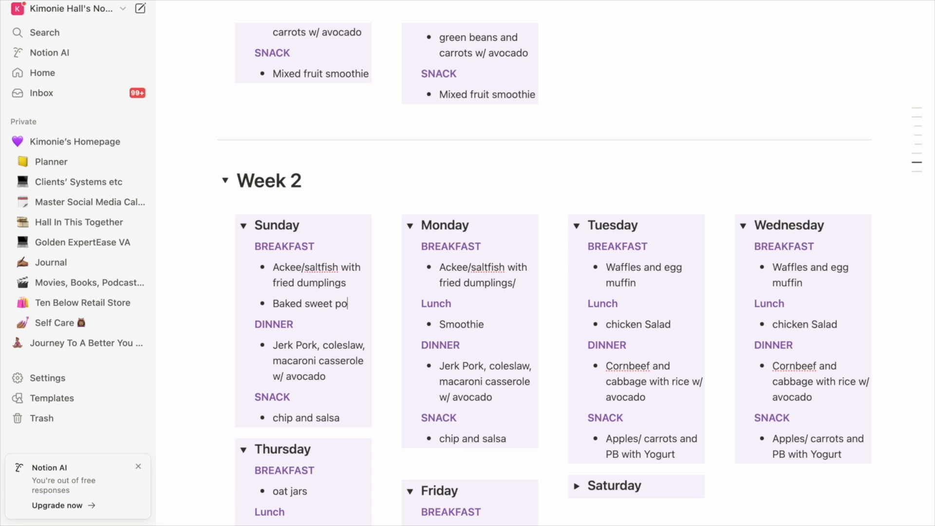
{"action": "type", "text": "Baked sweet potato, pressed plantained"}
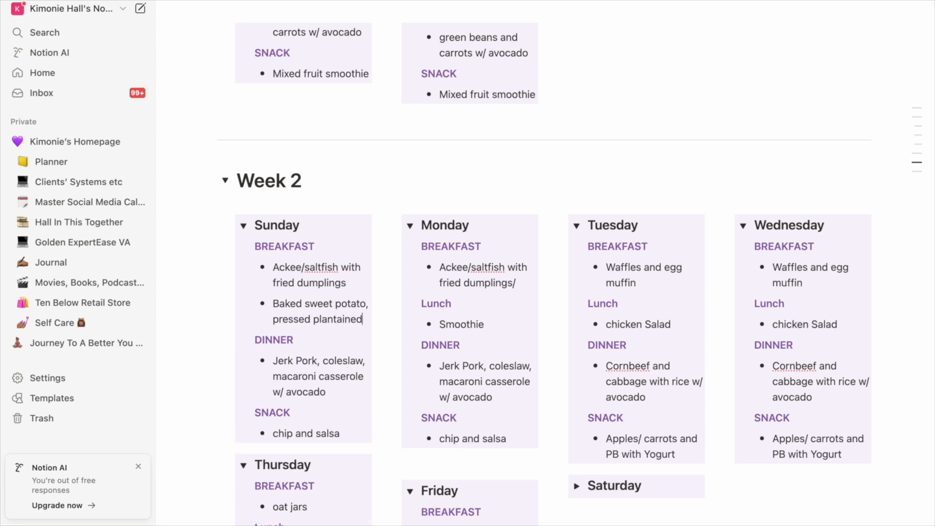
{"action": "key", "text": "BackSpace"}
{"action": "key", "text": "BackSpace"}
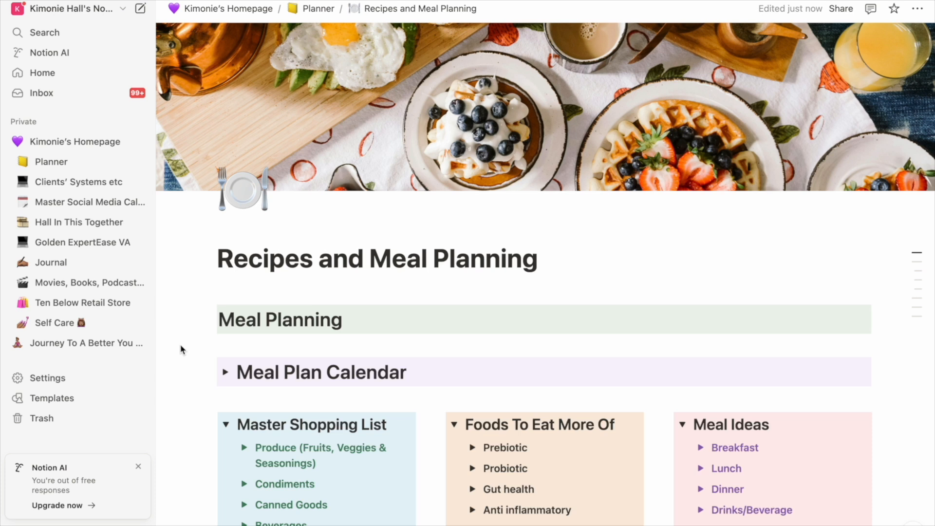
Expand the Meal Plan Calendar, look over its month view and the Week 1 plan, and collapse the calendar again.
{"action": "scroll", "coordinate": [180, 350], "scroll_direction": "down", "scroll_amount": 3}
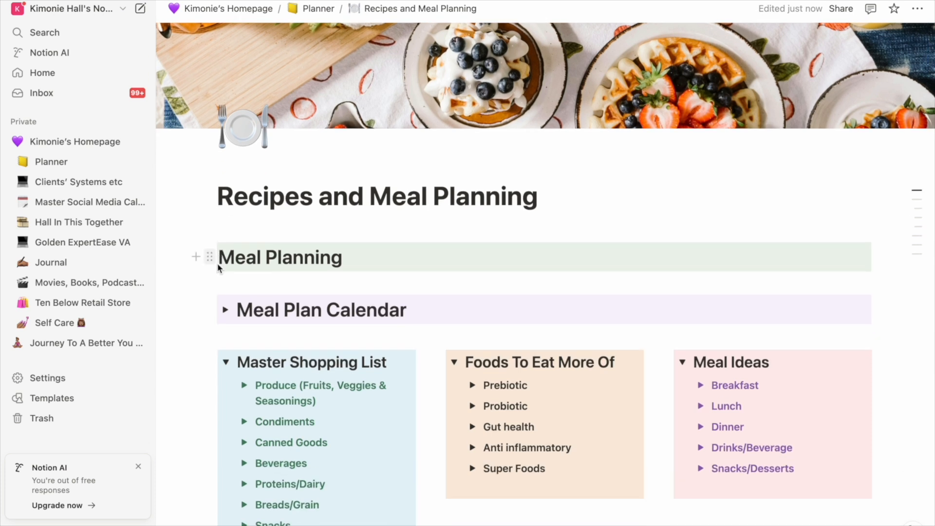
{"action": "scroll", "coordinate": [289, 350], "scroll_direction": "down", "scroll_amount": 5}
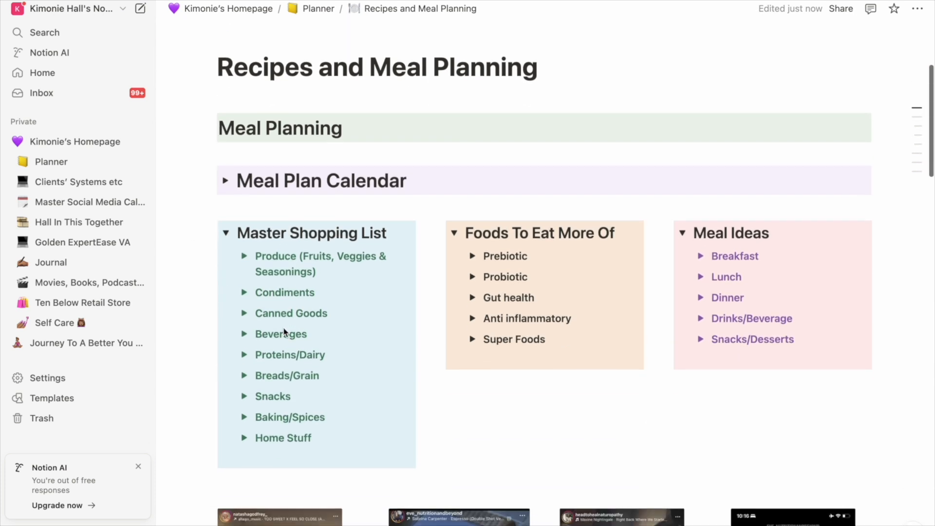
{"action": "left_click", "coordinate": [225, 181]}
{"action": "scroll", "coordinate": [318, 413], "scroll_direction": "down", "scroll_amount": 5}
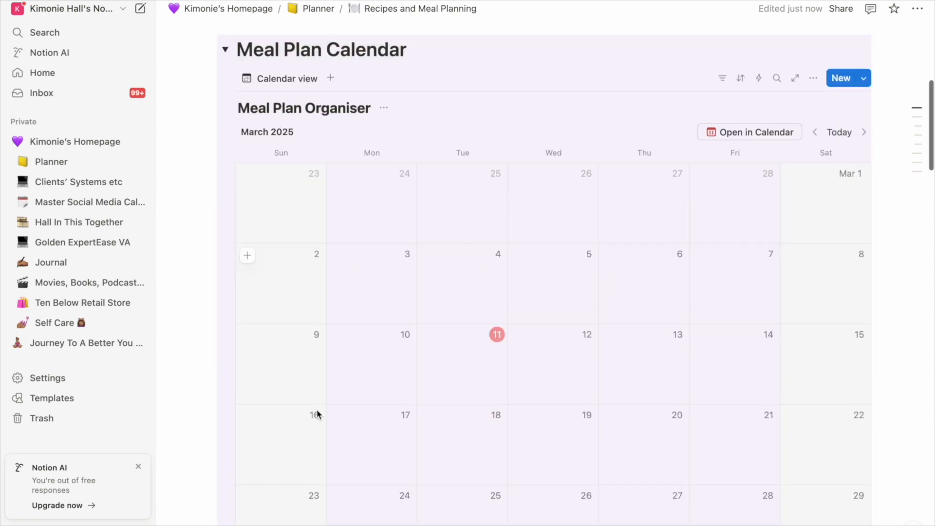
{"action": "scroll", "coordinate": [317, 414], "scroll_direction": "down", "scroll_amount": 15}
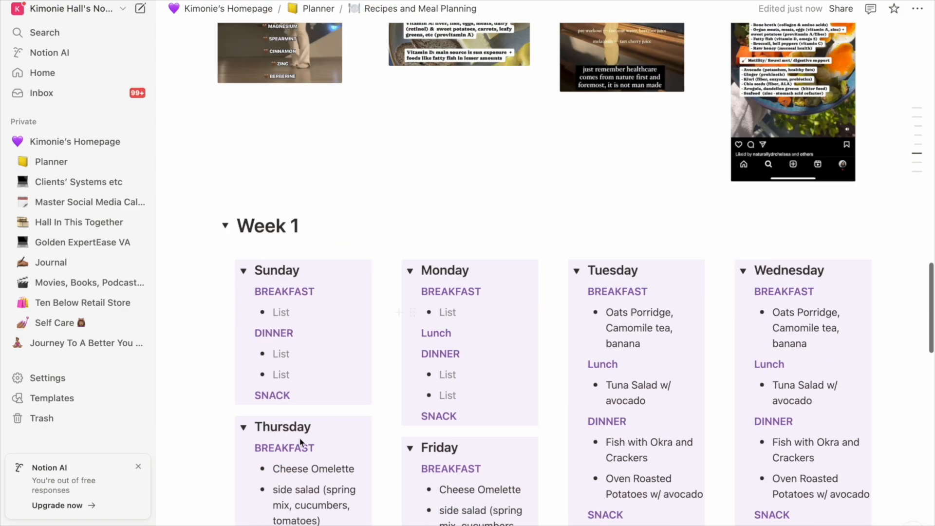
{"action": "scroll", "coordinate": [516, 437], "scroll_direction": "up", "scroll_amount": 15}
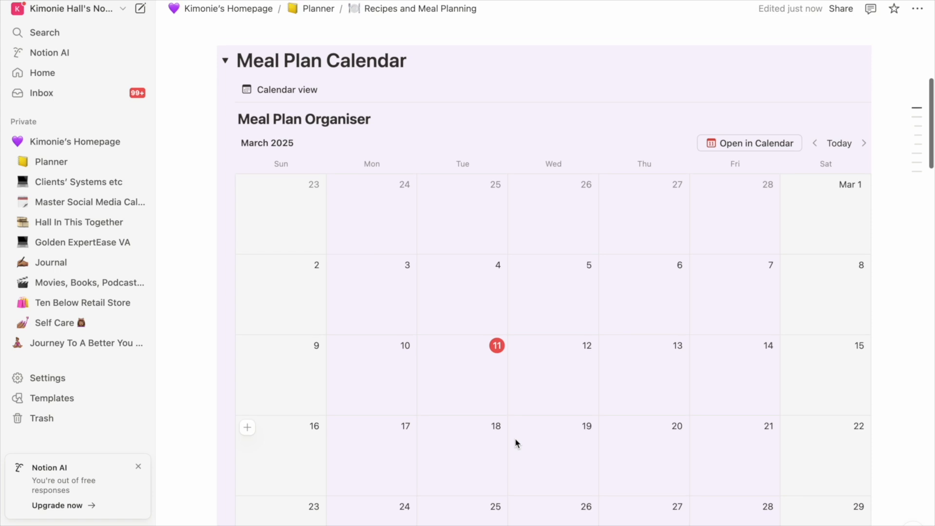
{"action": "left_click", "coordinate": [225, 61]}
{"action": "scroll", "coordinate": [328, 196], "scroll_direction": "down", "scroll_amount": 2}
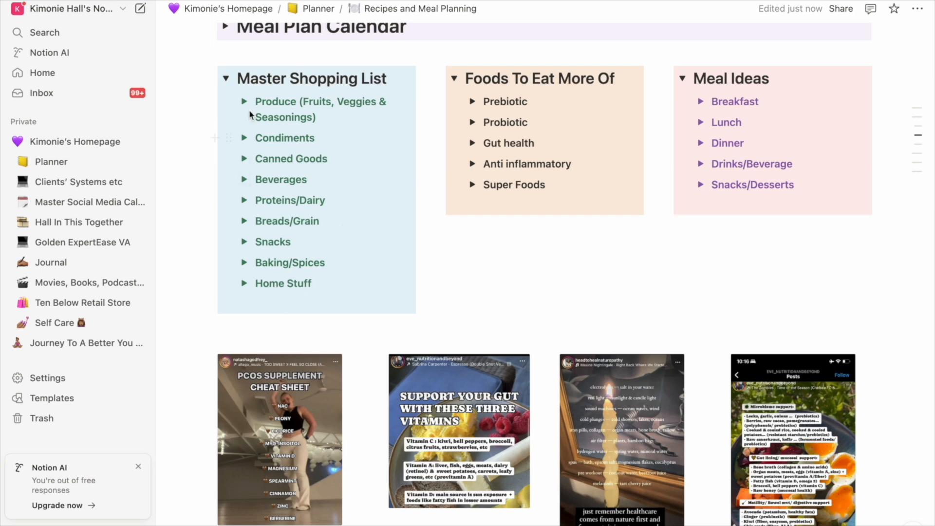
Review the Produce and Condiments lists in the Master Shopping List, collapsing each one after viewing it.
{"action": "left_click", "coordinate": [244, 102]}
{"action": "scroll", "coordinate": [244, 165], "scroll_direction": "down", "scroll_amount": 5}
{"action": "scroll", "coordinate": [243, 165], "scroll_direction": "up", "scroll_amount": 4}
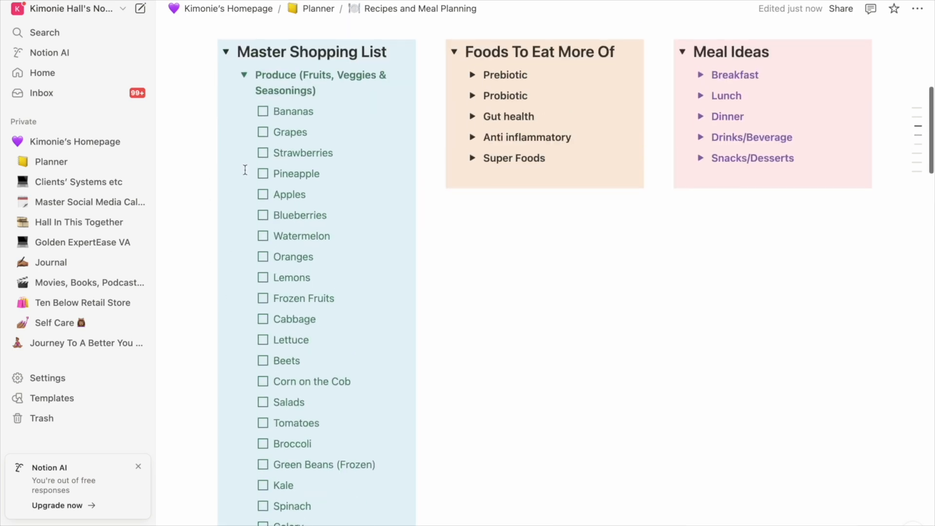
{"action": "left_click", "coordinate": [244, 76]}
{"action": "left_click", "coordinate": [244, 117]}
{"action": "scroll", "coordinate": [244, 119], "scroll_direction": "down", "scroll_amount": 3}
{"action": "scroll", "coordinate": [244, 119], "scroll_direction": "up", "scroll_amount": 2}
{"action": "left_click", "coordinate": [244, 55]}
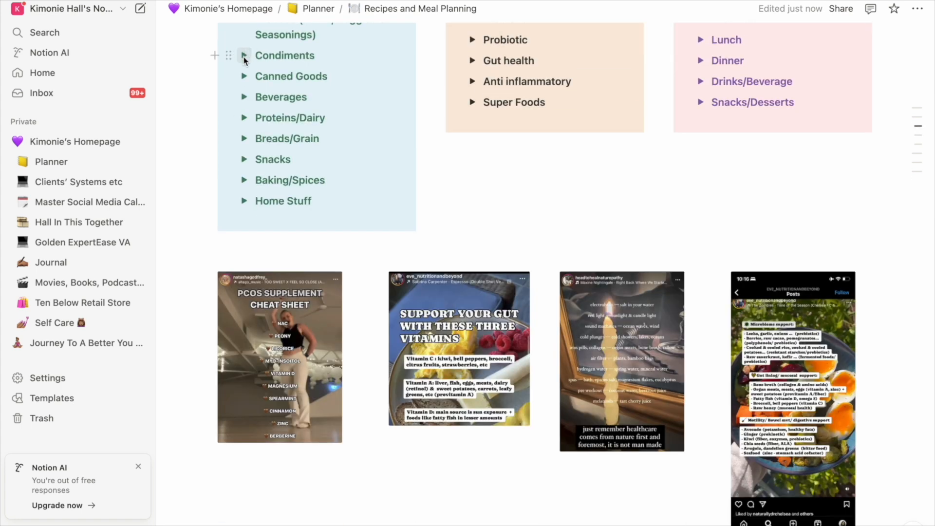
Review the Canned Goods and Beverages lists in the Master Shopping List, collapsing each one after viewing it.
{"action": "left_click", "coordinate": [243, 76]}
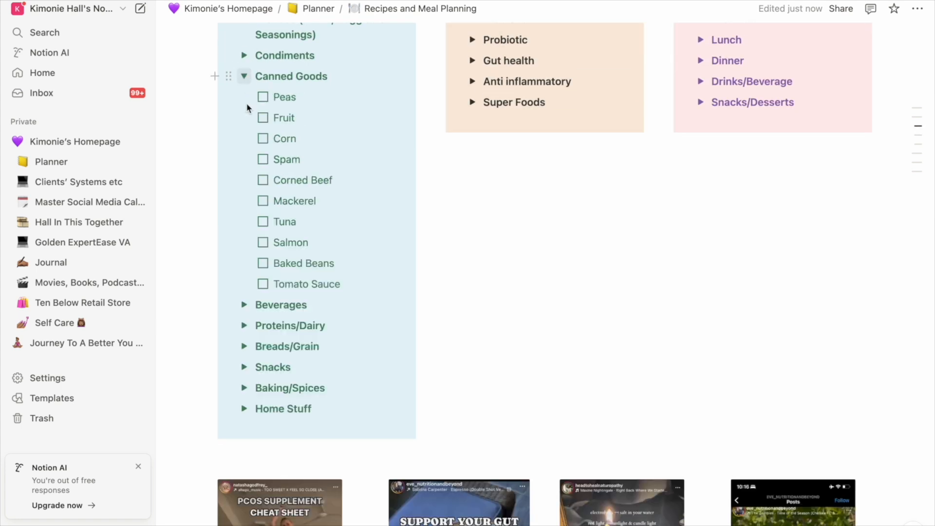
{"action": "left_click", "coordinate": [244, 76]}
{"action": "left_click", "coordinate": [244, 96]}
{"action": "scroll", "coordinate": [242, 101], "scroll_direction": "down", "scroll_amount": 1}
{"action": "scroll", "coordinate": [243, 105], "scroll_direction": "down", "scroll_amount": 1}
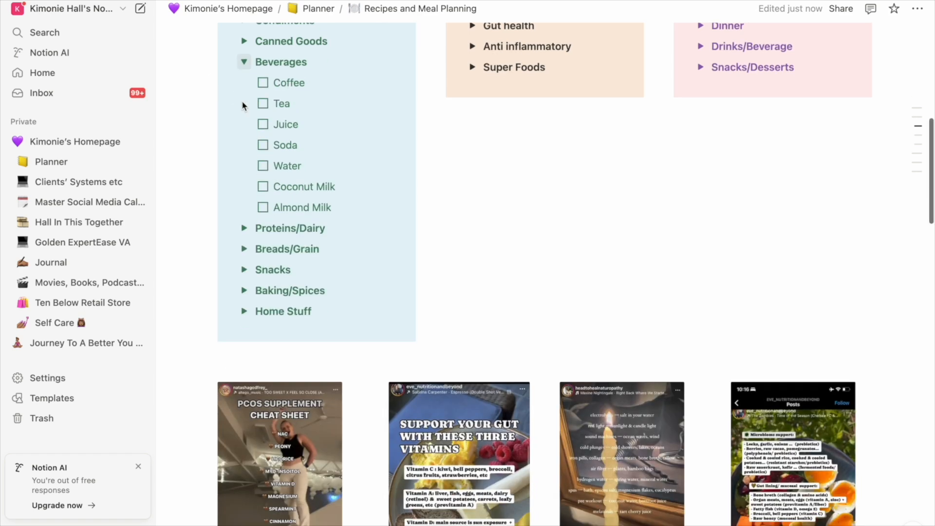
{"action": "scroll", "coordinate": [243, 97], "scroll_direction": "up", "scroll_amount": 1}
{"action": "left_click", "coordinate": [244, 69]}
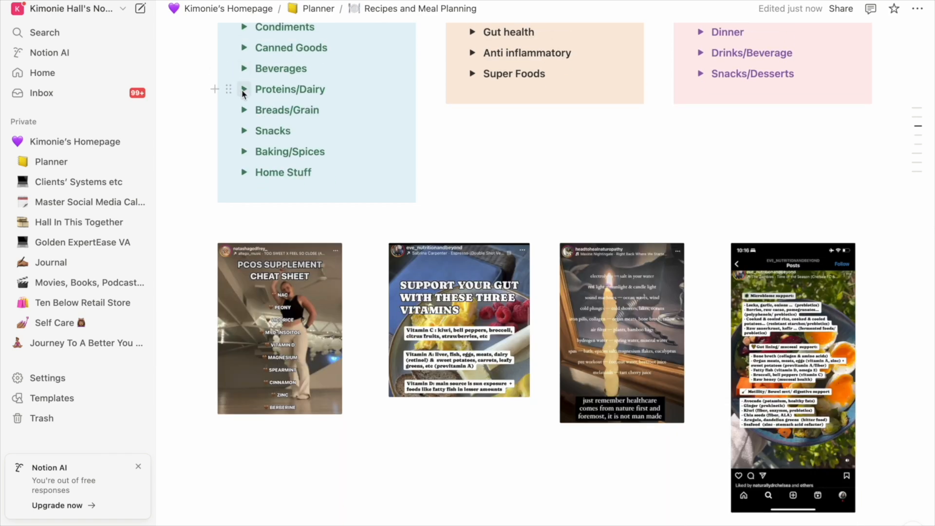
Review the Proteins/Dairy and Breads/Grain lists in the Master Shopping List, collapsing each one after viewing it.
{"action": "left_click", "coordinate": [244, 90]}
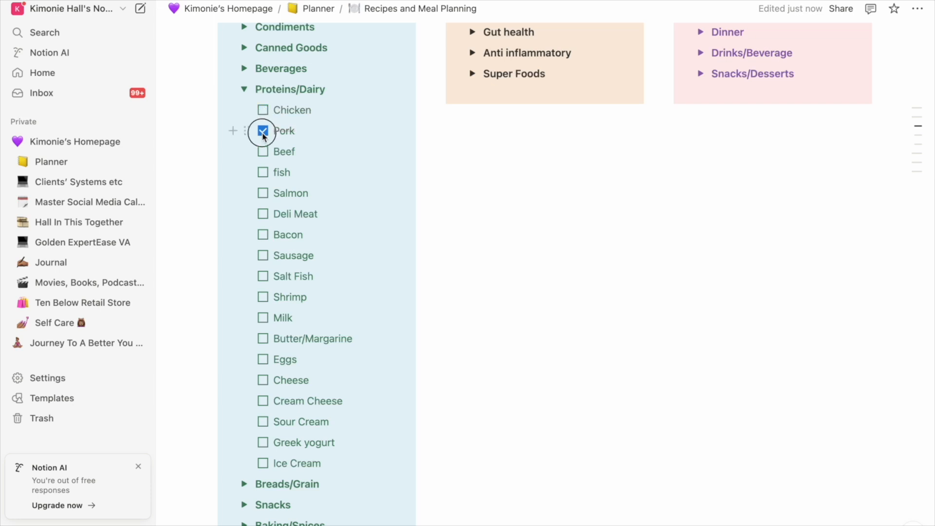
{"action": "left_click", "coordinate": [244, 90]}
{"action": "left_click", "coordinate": [244, 110]}
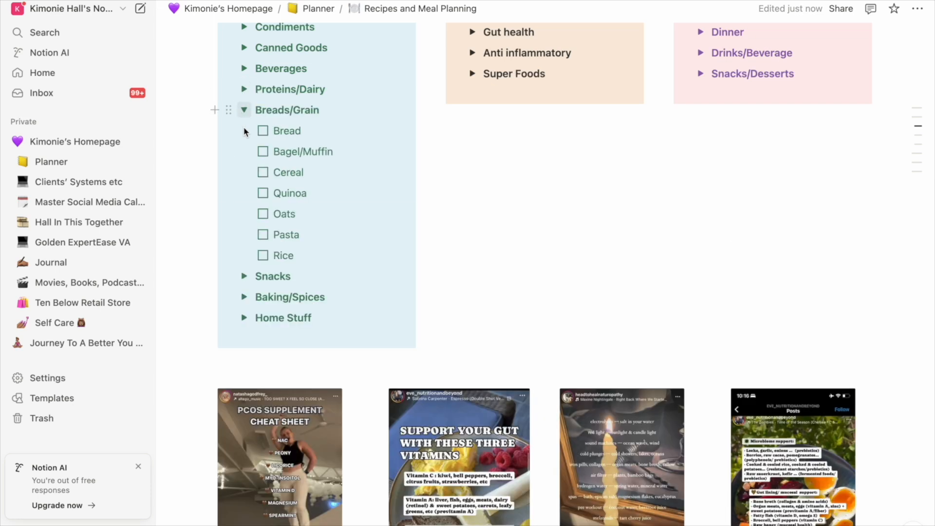
{"action": "left_click", "coordinate": [244, 110]}
Review the Snacks and Baking/Spices lists in the Master Shopping List, collapsing each one after viewing it.
{"action": "left_click", "coordinate": [244, 130]}
{"action": "left_click", "coordinate": [244, 131]}
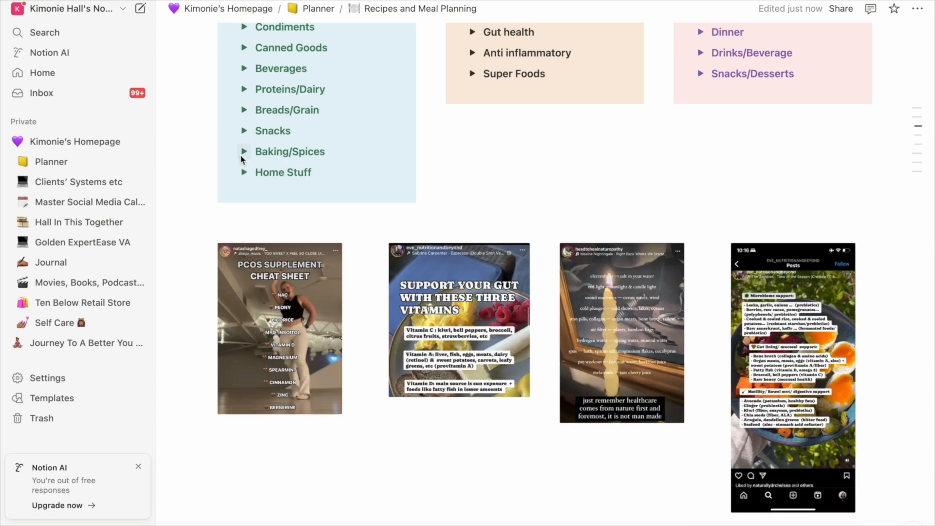
{"action": "left_click", "coordinate": [244, 152]}
{"action": "left_click", "coordinate": [245, 152]}
Expand the Home Stuff list in the Master Shopping List, look through its household items, and collapse it again.
{"action": "left_click", "coordinate": [244, 172]}
{"action": "scroll", "coordinate": [245, 175], "scroll_direction": "down", "scroll_amount": 5}
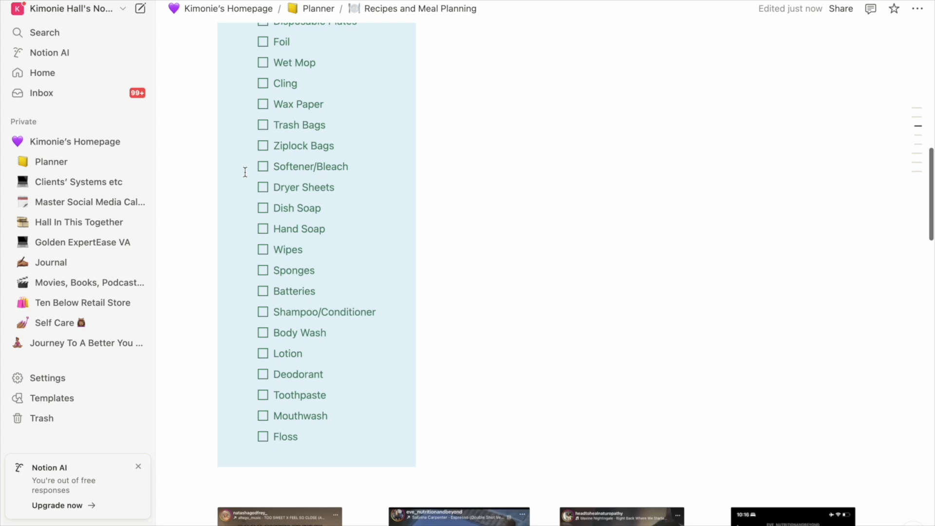
{"action": "scroll", "coordinate": [250, 77], "scroll_direction": "up", "scroll_amount": 4}
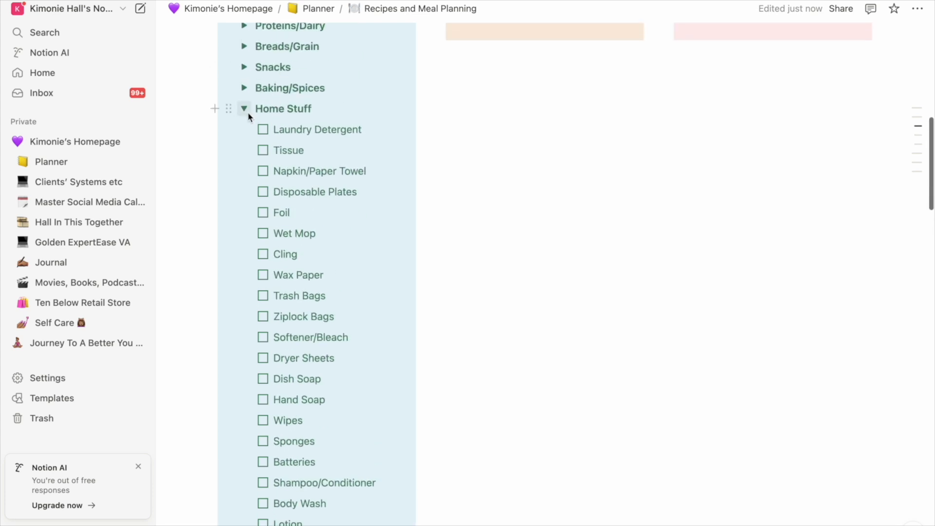
{"action": "left_click", "coordinate": [245, 108]}
{"action": "scroll", "coordinate": [245, 110], "scroll_direction": "up", "scroll_amount": 5}
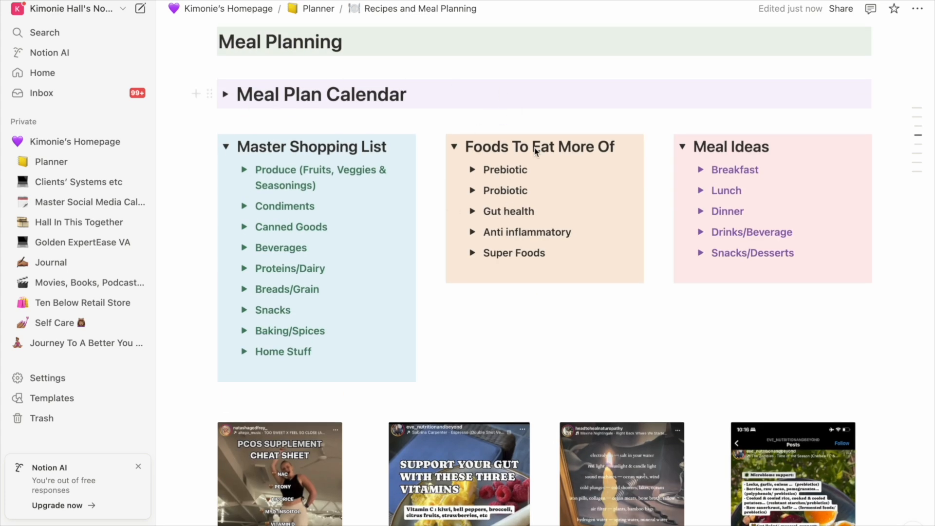
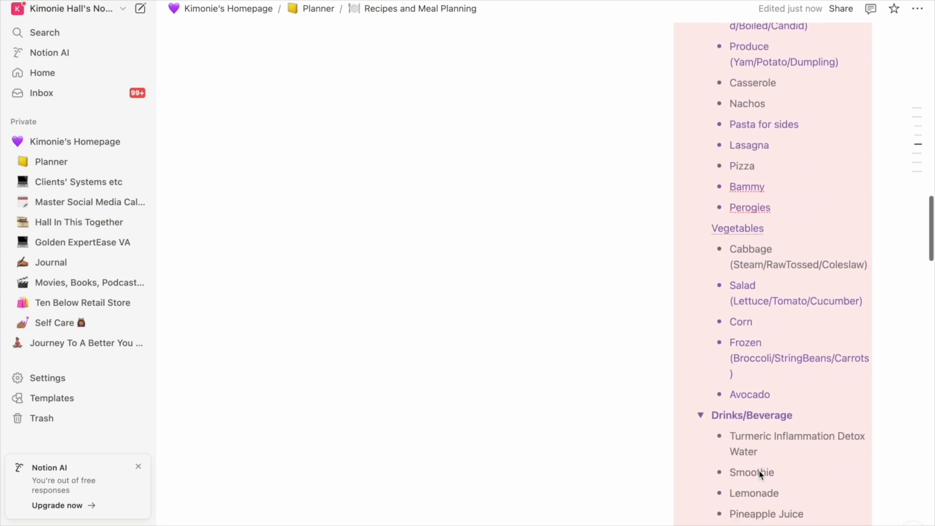
Look over the Drinks/Beverage and Dinner ideas under Meal Ideas and collapse both lists.
{"action": "scroll", "coordinate": [740, 448], "scroll_direction": "down", "scroll_amount": 4}
{"action": "left_click", "coordinate": [700, 433]}
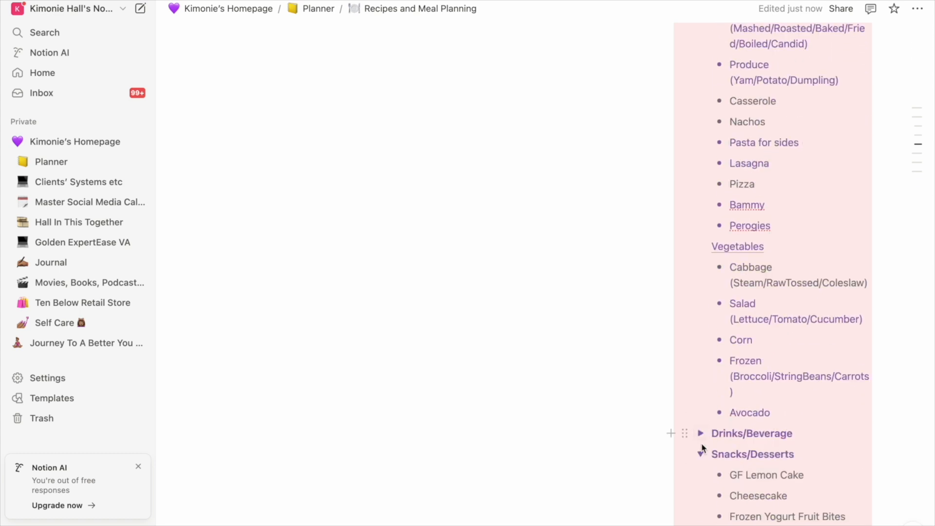
{"action": "scroll", "coordinate": [702, 448], "scroll_direction": "up", "scroll_amount": 10}
{"action": "scroll", "coordinate": [701, 448], "scroll_direction": "up", "scroll_amount": 15}
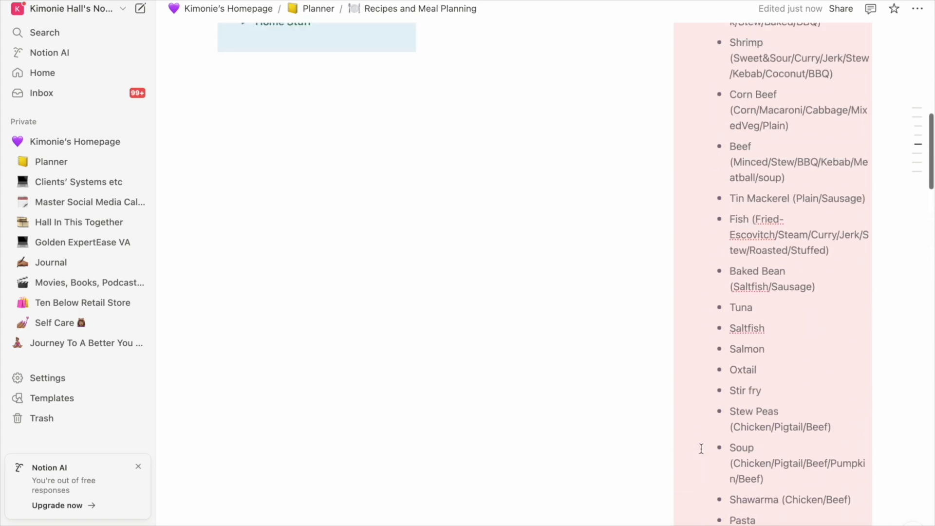
{"action": "left_click", "coordinate": [701, 339]}
Review the Lunch and Breakfast ideas under Meal Ideas, collapsing each list after viewing it.
{"action": "left_click", "coordinate": [701, 318]}
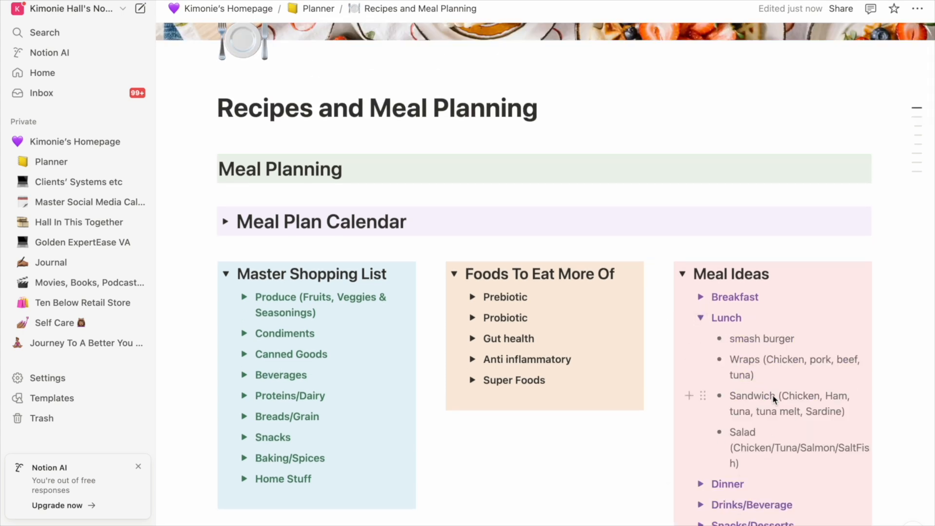
{"action": "left_click", "coordinate": [700, 318]}
{"action": "left_click", "coordinate": [701, 296]}
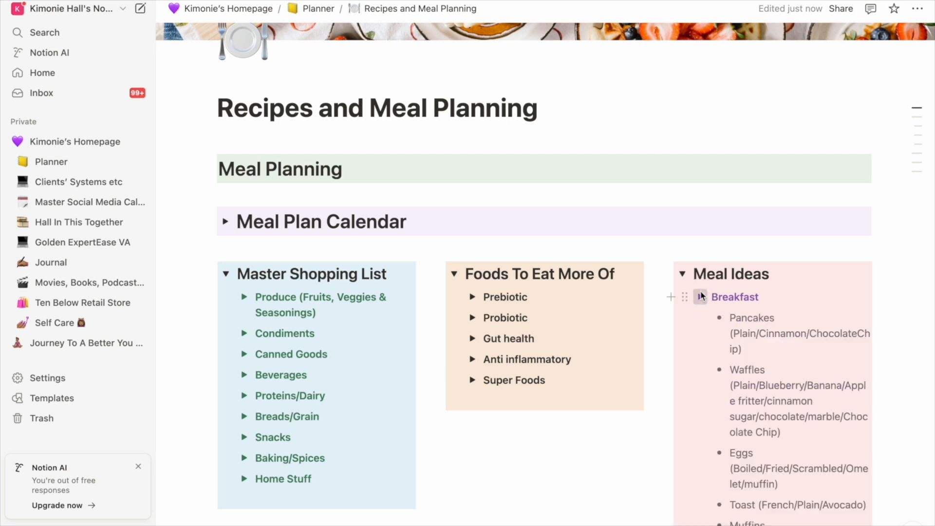
{"action": "scroll", "coordinate": [746, 387], "scroll_direction": "down", "scroll_amount": 11}
{"action": "scroll", "coordinate": [746, 387], "scroll_direction": "up", "scroll_amount": 8}
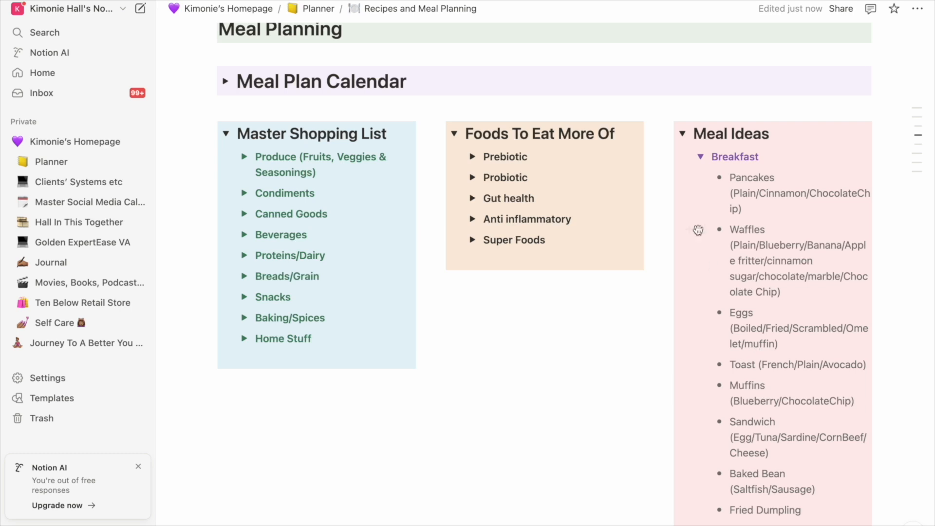
{"action": "left_click", "coordinate": [700, 157]}
{"action": "scroll", "coordinate": [677, 161], "scroll_direction": "down", "scroll_amount": 1}
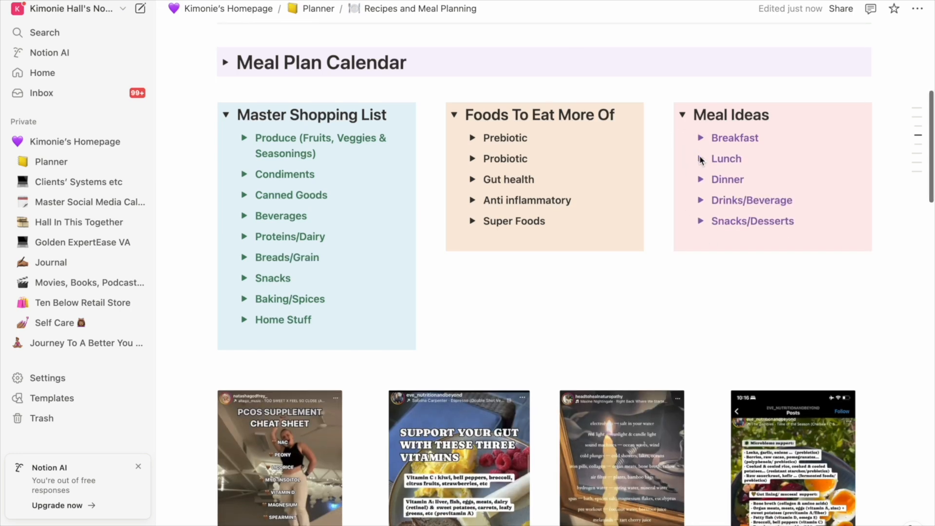
Look over the nutrition reference images between the food lists and the Week 1 plan.
{"action": "scroll", "coordinate": [653, 183], "scroll_direction": "up", "scroll_amount": 3}
{"action": "scroll", "coordinate": [653, 183], "scroll_direction": "up", "scroll_amount": 3}
{"action": "scroll", "coordinate": [651, 177], "scroll_direction": "down", "scroll_amount": 10}
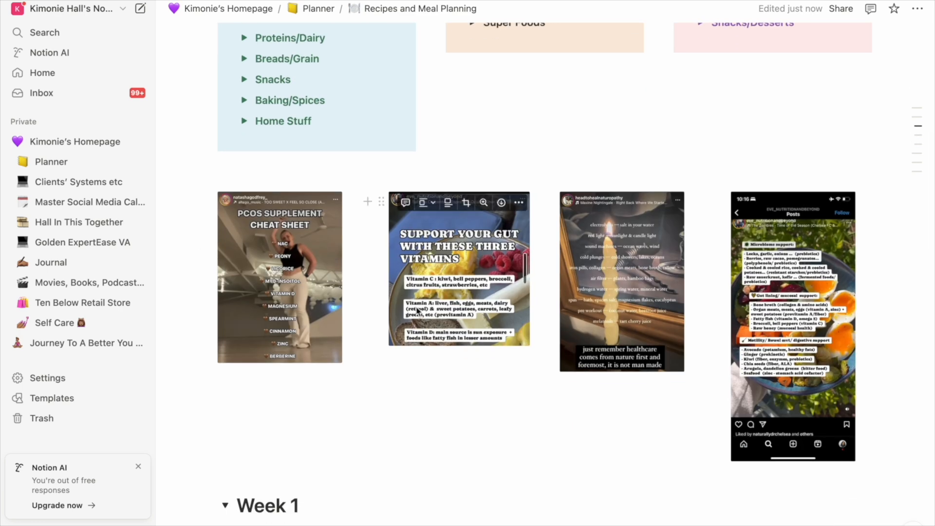
{"action": "scroll", "coordinate": [417, 310], "scroll_direction": "down", "scroll_amount": 3}
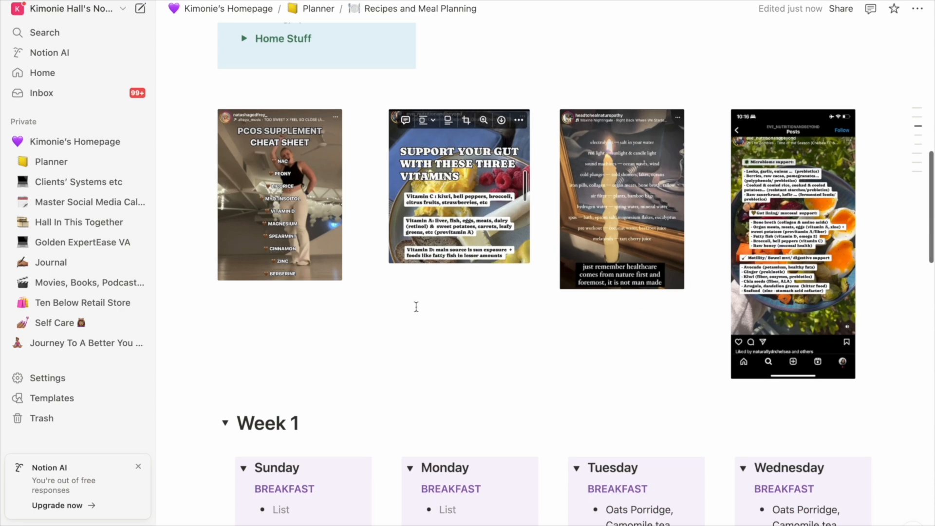
{"action": "scroll", "coordinate": [416, 307], "scroll_direction": "down", "scroll_amount": 2}
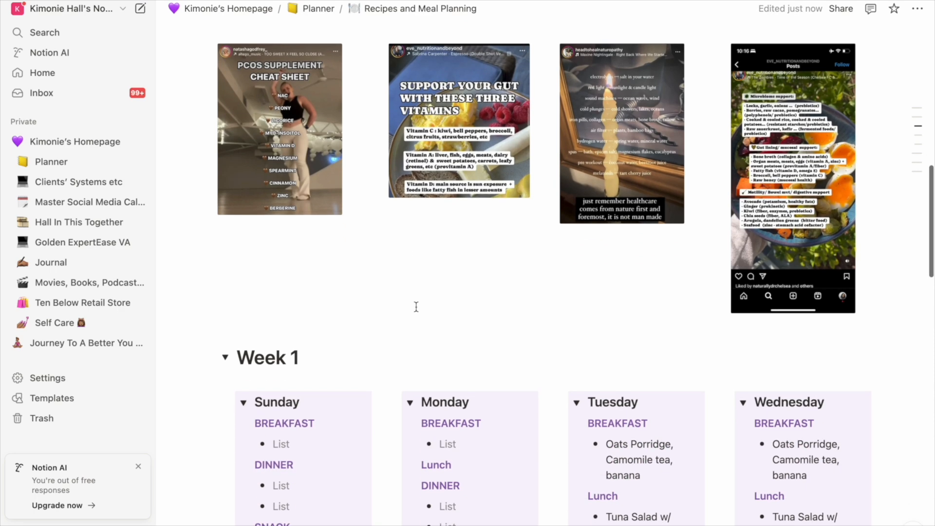
{"action": "scroll", "coordinate": [416, 306], "scroll_direction": "up", "scroll_amount": 10}
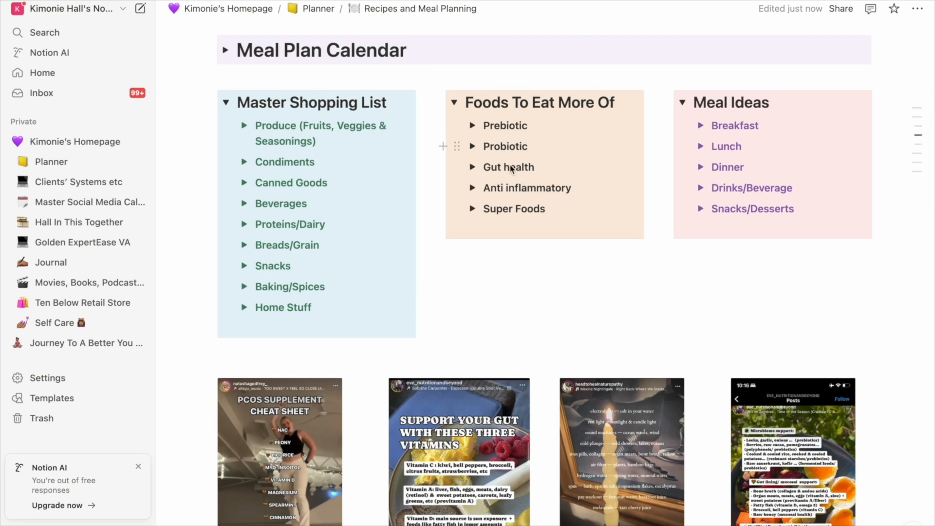
Examine the Week 1 plan's breakfasts, lunches, dinners and snacks for each expanded day, and collapse the week.
{"action": "scroll", "coordinate": [459, 361], "scroll_direction": "down", "scroll_amount": 10}
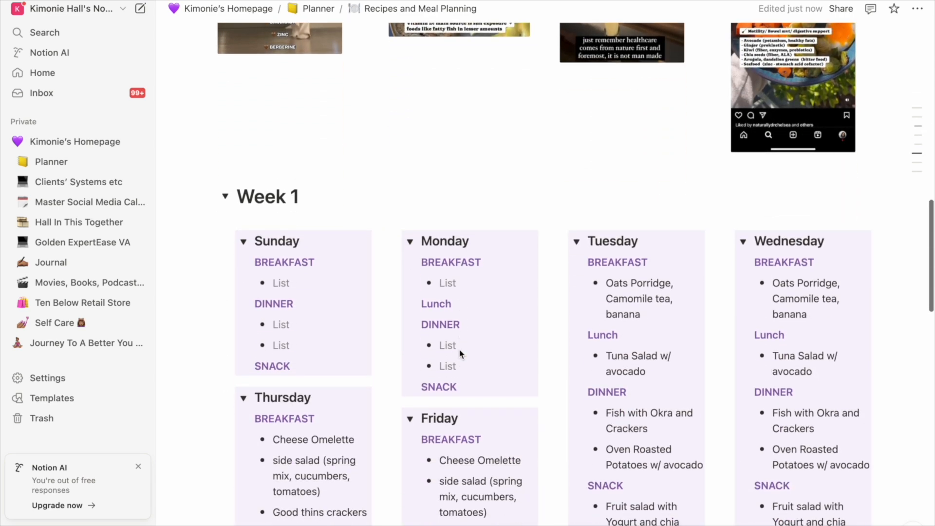
{"action": "scroll", "coordinate": [460, 353], "scroll_direction": "down", "scroll_amount": 3}
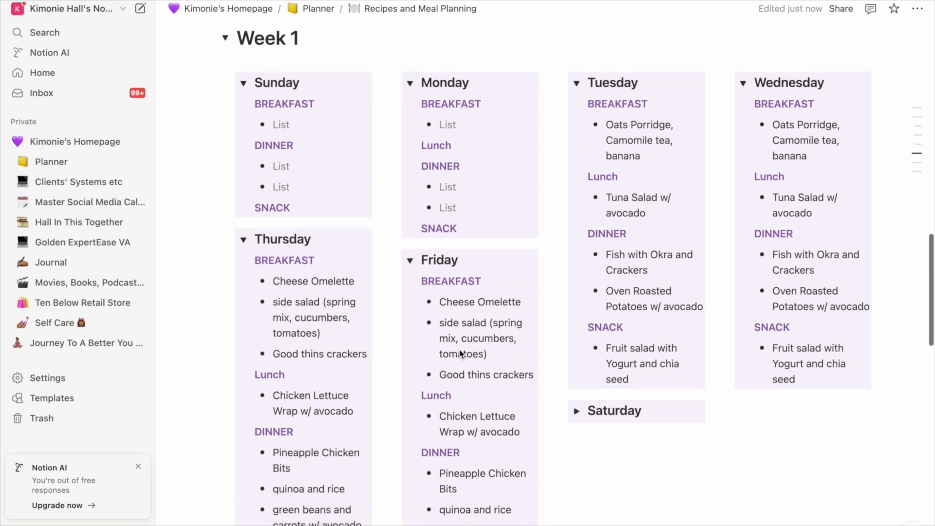
{"action": "scroll", "coordinate": [460, 352], "scroll_direction": "down", "scroll_amount": 1}
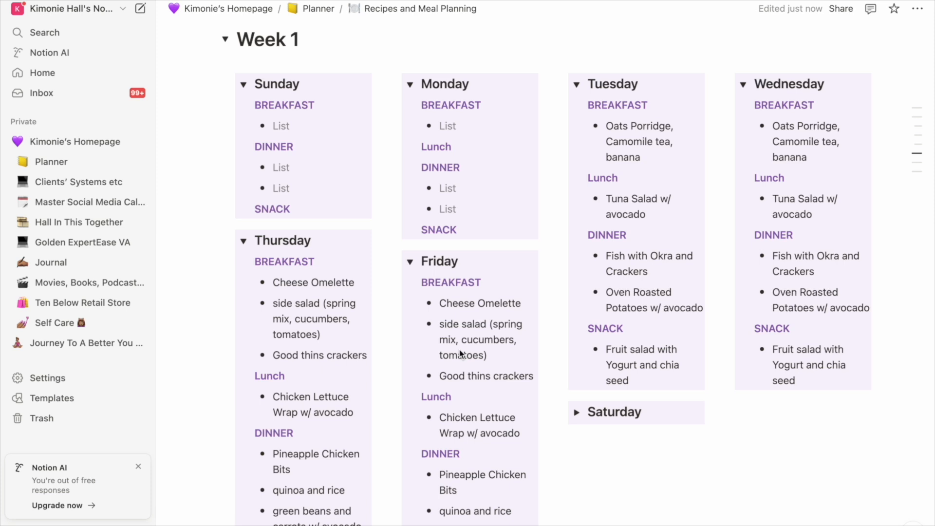
{"action": "scroll", "coordinate": [460, 352], "scroll_direction": "up", "scroll_amount": 1}
{"action": "scroll", "coordinate": [460, 353], "scroll_direction": "down", "scroll_amount": 5}
{"action": "scroll", "coordinate": [460, 350], "scroll_direction": "up", "scroll_amount": 3}
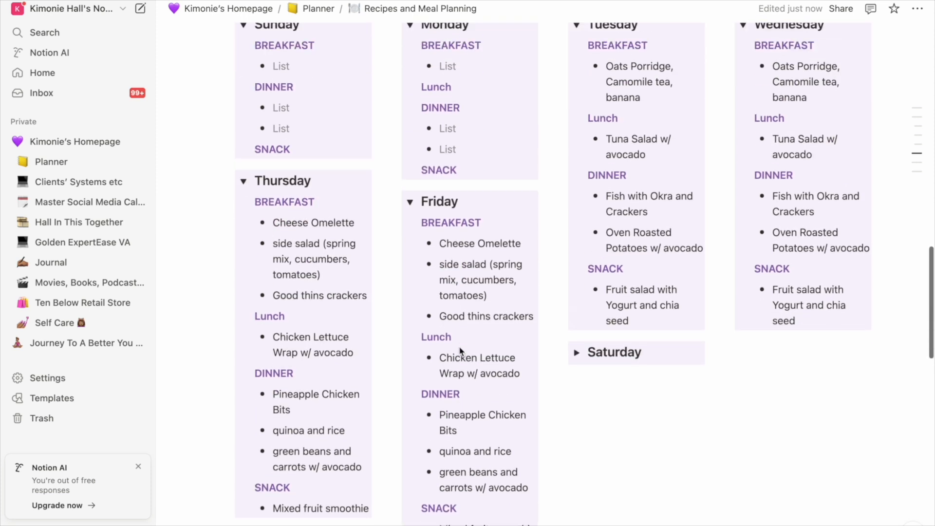
{"action": "scroll", "coordinate": [461, 350], "scroll_direction": "down", "scroll_amount": 1}
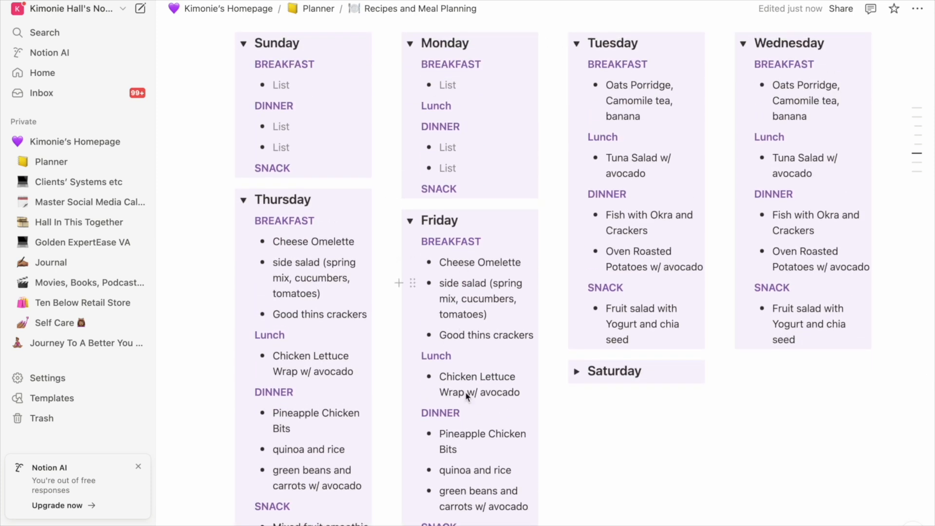
{"action": "scroll", "coordinate": [458, 494], "scroll_direction": "down", "scroll_amount": 2}
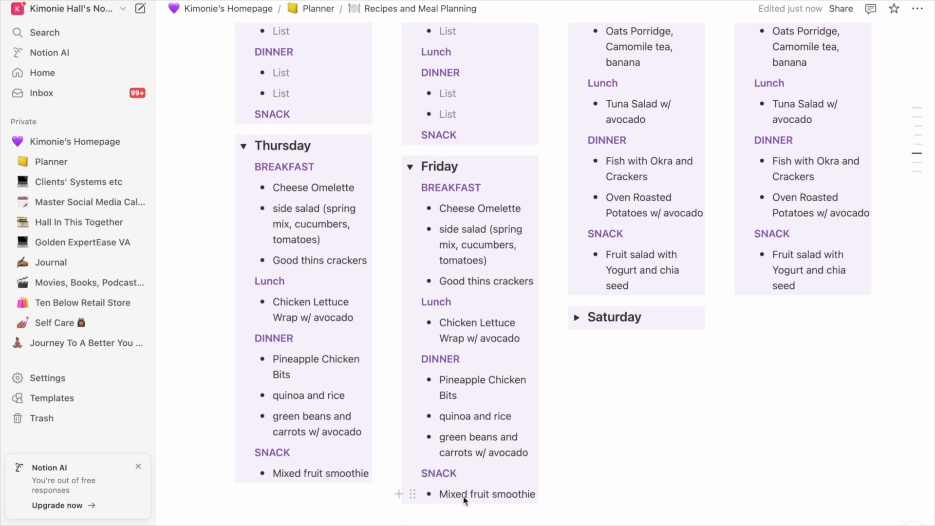
{"action": "scroll", "coordinate": [467, 495], "scroll_direction": "up", "scroll_amount": 7}
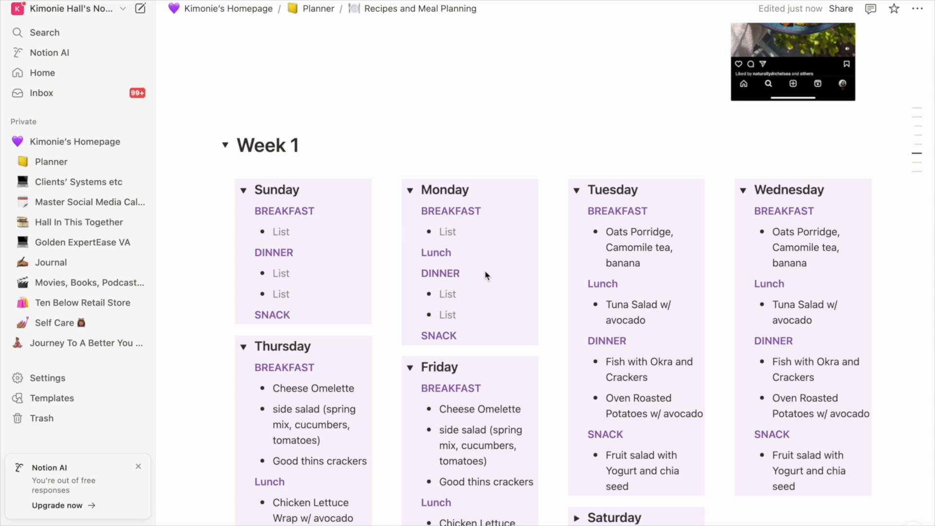
{"action": "left_click", "coordinate": [225, 145]}
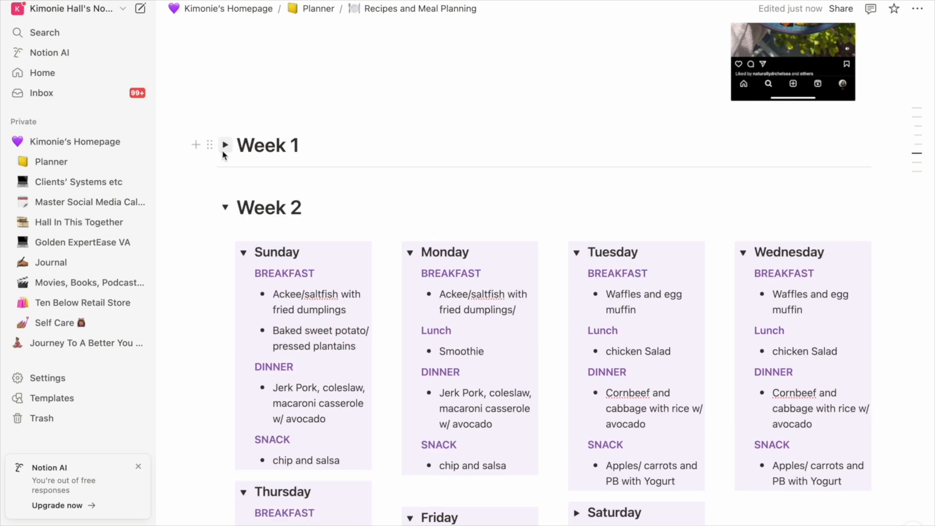
Review the daily meals in the Week 2 plan and collapse the week.
{"action": "scroll", "coordinate": [223, 150], "scroll_direction": "down", "scroll_amount": 3}
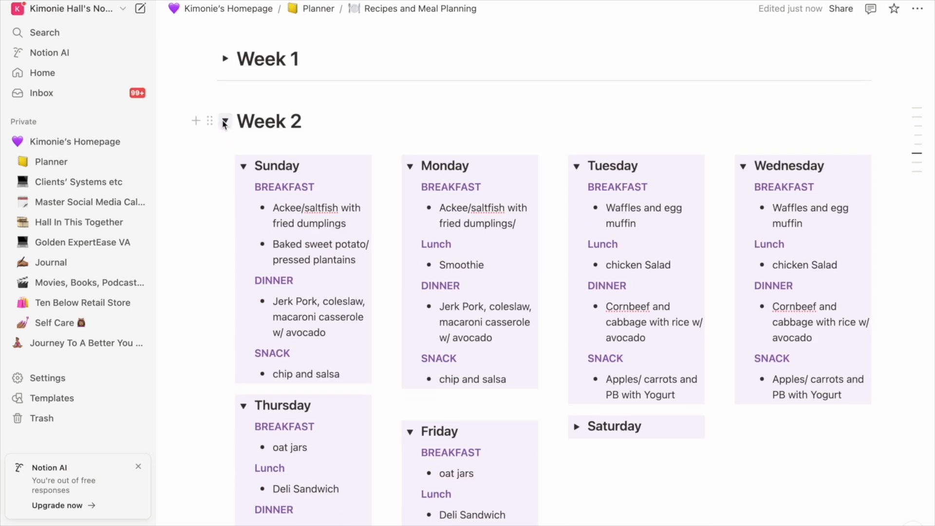
{"action": "scroll", "coordinate": [224, 123], "scroll_direction": "down", "scroll_amount": 3}
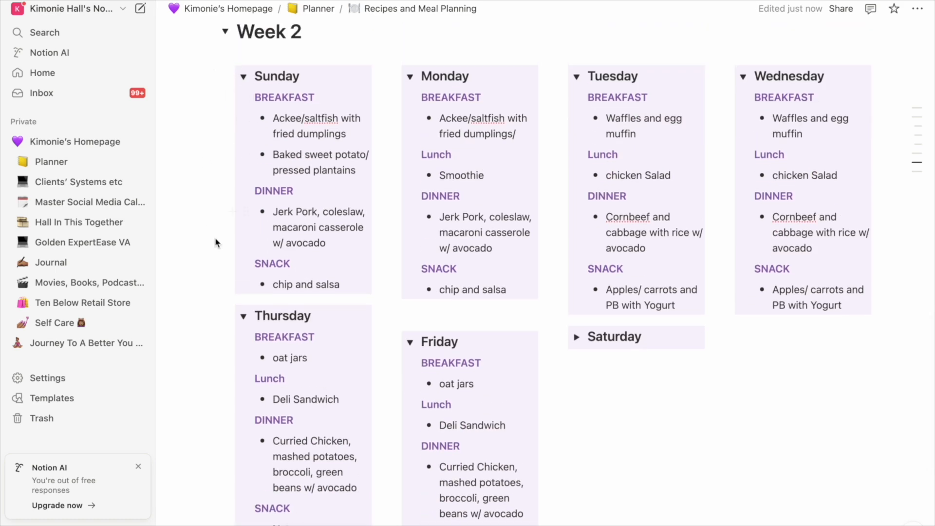
{"action": "scroll", "coordinate": [295, 312], "scroll_direction": "down", "scroll_amount": 1}
{"action": "scroll", "coordinate": [295, 310], "scroll_direction": "up", "scroll_amount": 2}
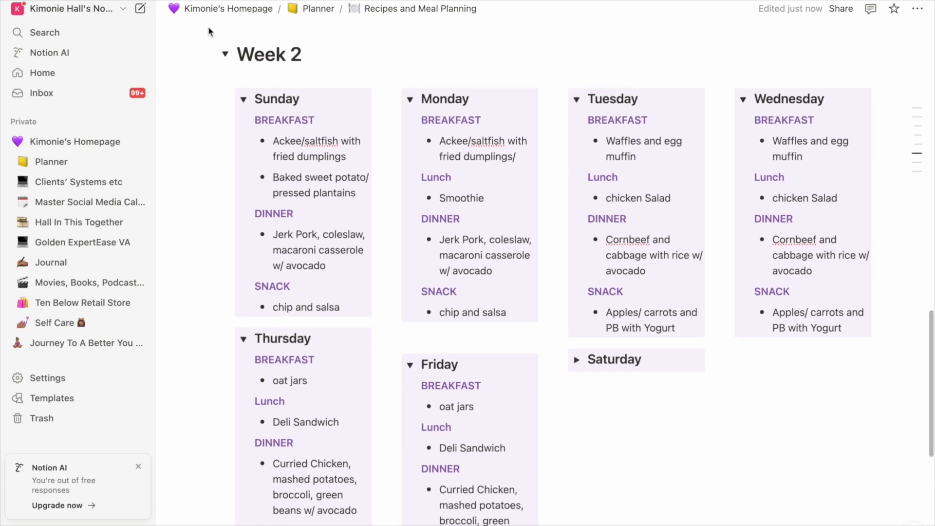
{"action": "left_click", "coordinate": [225, 55]}
Expand the Week 2 plan again and look over its meals from Sunday onward.
{"action": "scroll", "coordinate": [223, 58], "scroll_direction": "up", "scroll_amount": 2}
{"action": "scroll", "coordinate": [221, 194], "scroll_direction": "down", "scroll_amount": 1}
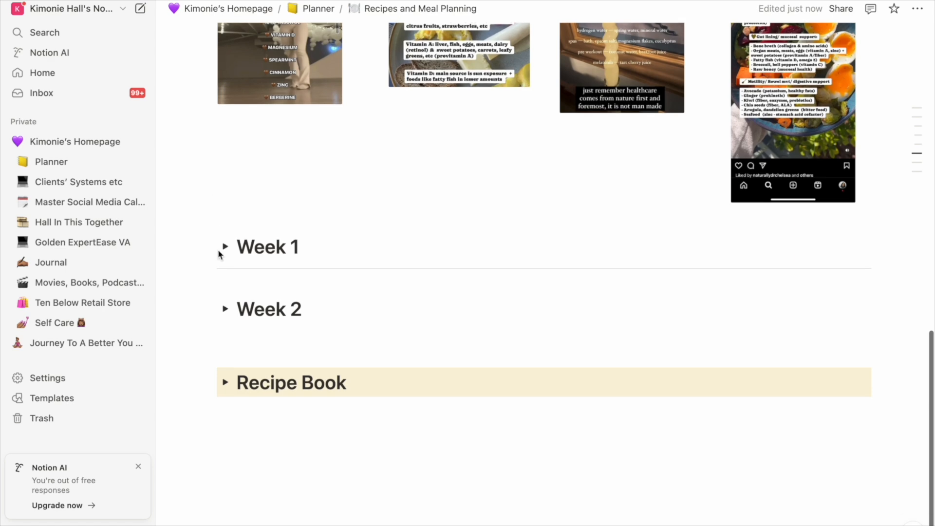
{"action": "left_click", "coordinate": [225, 310]}
{"action": "scroll", "coordinate": [225, 311], "scroll_direction": "down", "scroll_amount": 5}
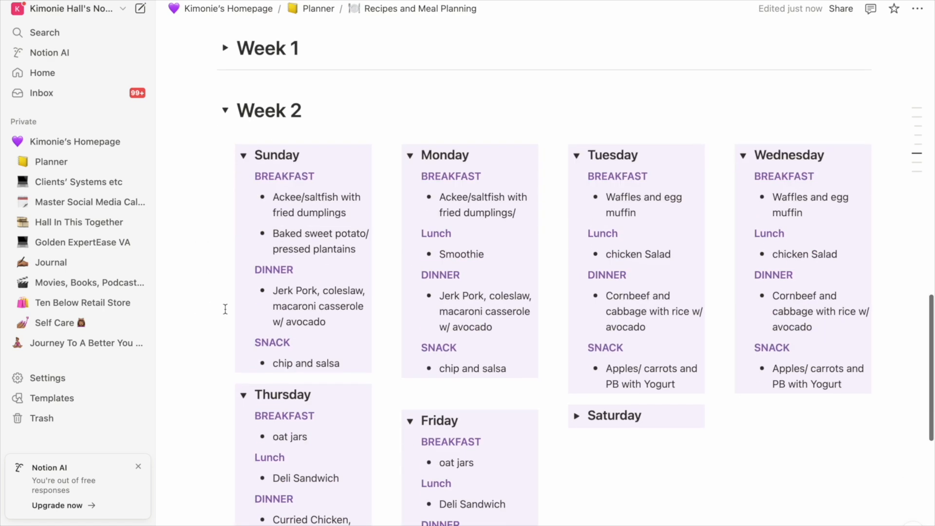
{"action": "scroll", "coordinate": [225, 309], "scroll_direction": "down", "scroll_amount": 2}
{"action": "scroll", "coordinate": [225, 310], "scroll_direction": "up", "scroll_amount": 4}
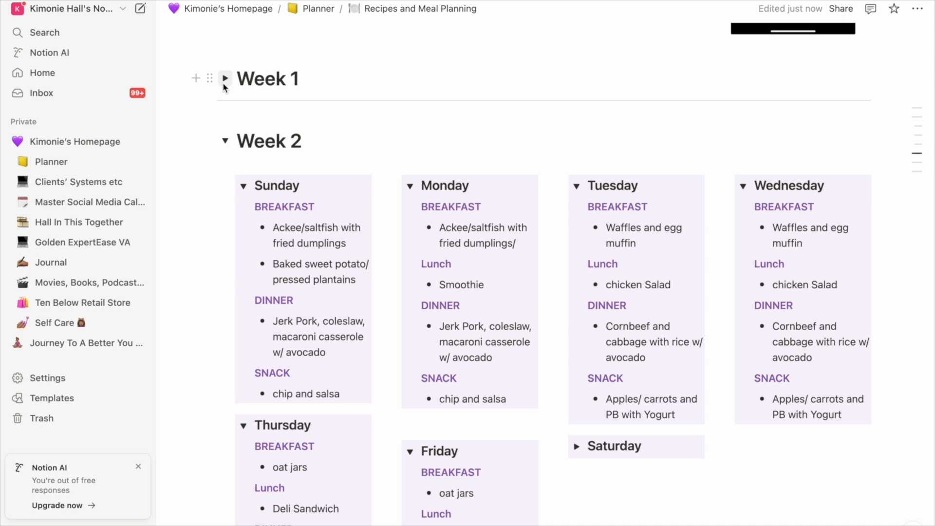
Expand the Recipe Book and look through its All Recipes table with types, ratings and diets.
{"action": "scroll", "coordinate": [223, 83], "scroll_direction": "down", "scroll_amount": 9}
{"action": "left_click", "coordinate": [225, 349]}
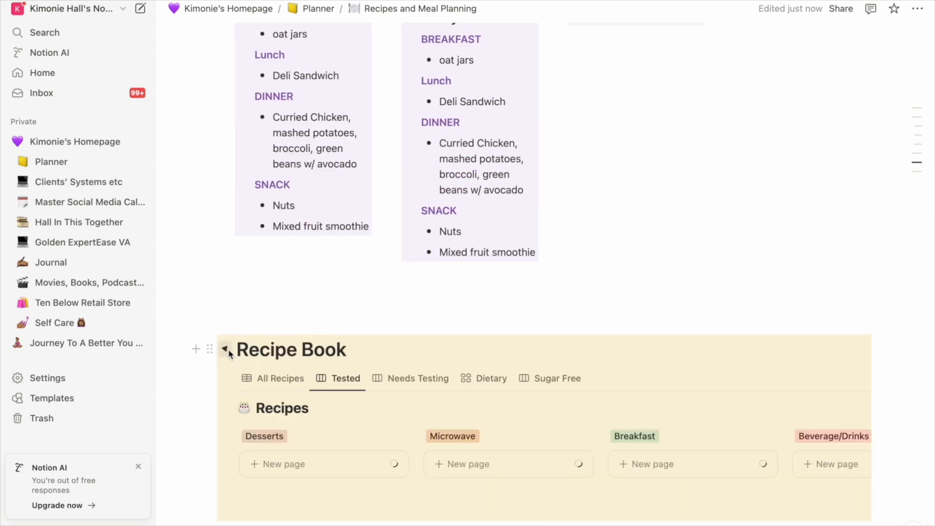
{"action": "scroll", "coordinate": [244, 292], "scroll_direction": "down", "scroll_amount": 4}
{"action": "left_click", "coordinate": [273, 197]}
{"action": "scroll", "coordinate": [381, 309], "scroll_direction": "down", "scroll_amount": 8}
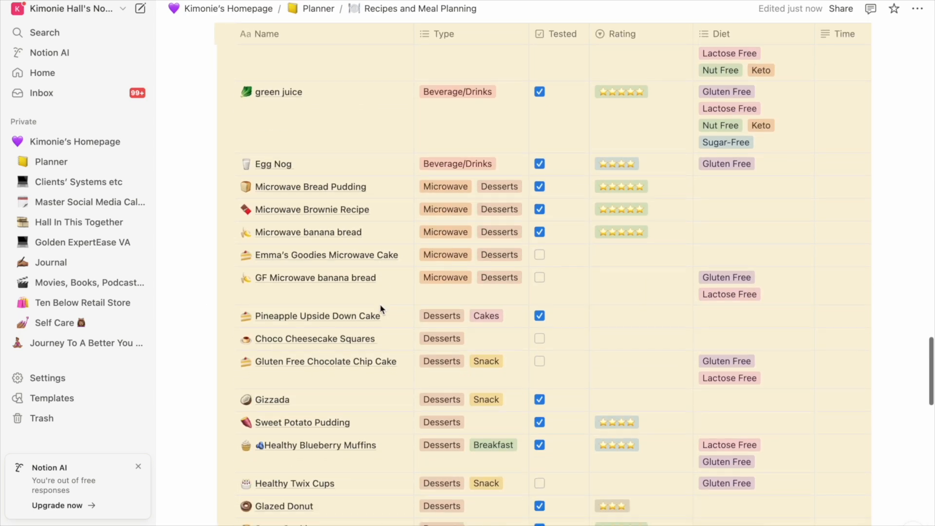
{"action": "scroll", "coordinate": [381, 309], "scroll_direction": "up", "scroll_amount": 12}
{"action": "scroll", "coordinate": [381, 309], "scroll_direction": "down", "scroll_amount": 4}
{"action": "scroll", "coordinate": [381, 310], "scroll_direction": "down", "scroll_amount": 2}
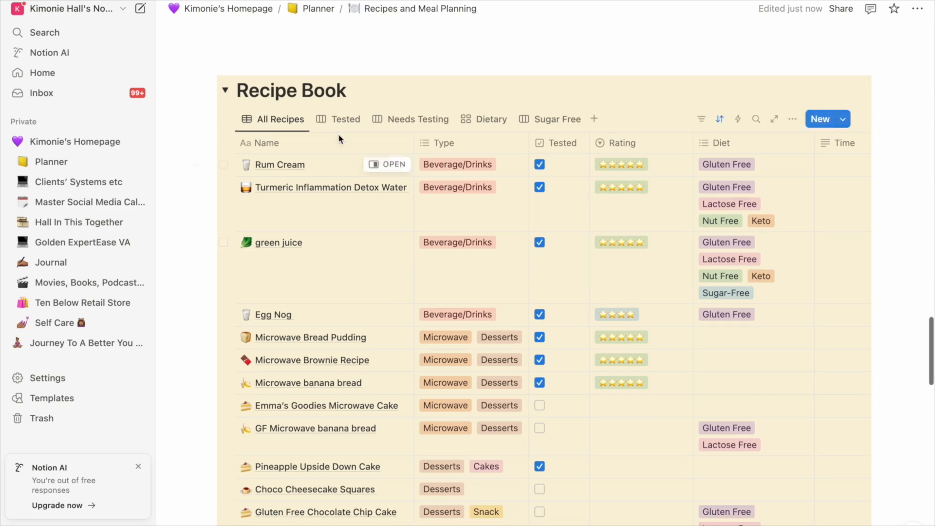
Look through the Recipe Book's Tested, Needs Testing, Dietary and Sugar Free views, and glance back over the Week 2 meals.
{"action": "left_click", "coordinate": [344, 118]}
{"action": "left_click", "coordinate": [414, 122]}
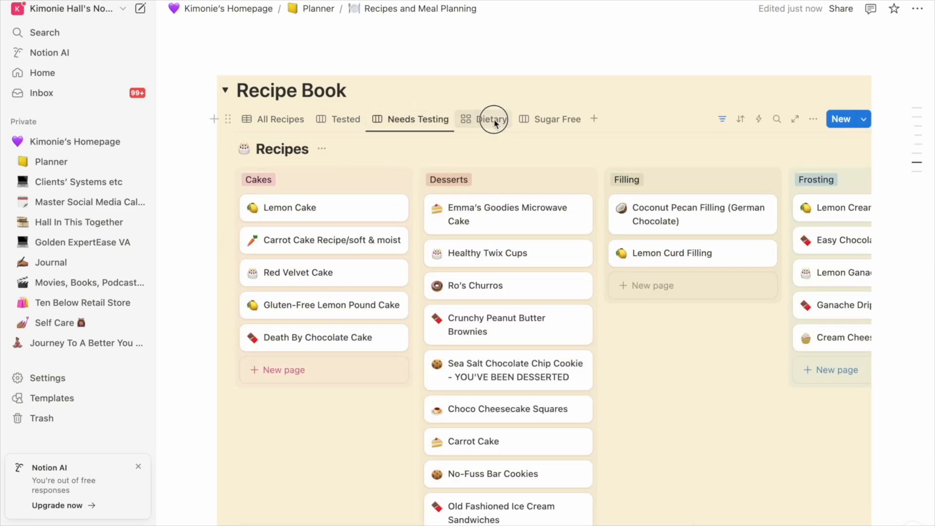
{"action": "left_click", "coordinate": [501, 120]}
{"action": "scroll", "coordinate": [524, 202], "scroll_direction": "down", "scroll_amount": 2}
{"action": "scroll", "coordinate": [522, 197], "scroll_direction": "up", "scroll_amount": 4}
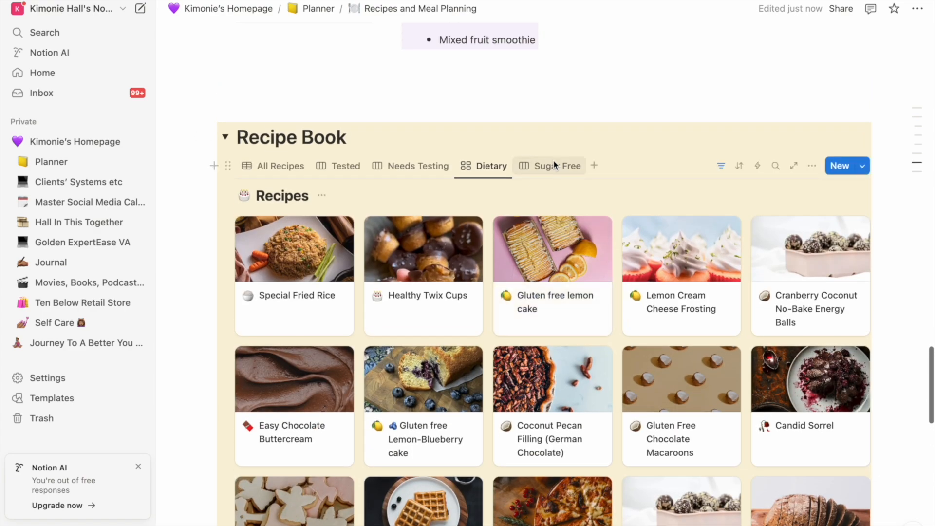
{"action": "left_click", "coordinate": [554, 166]}
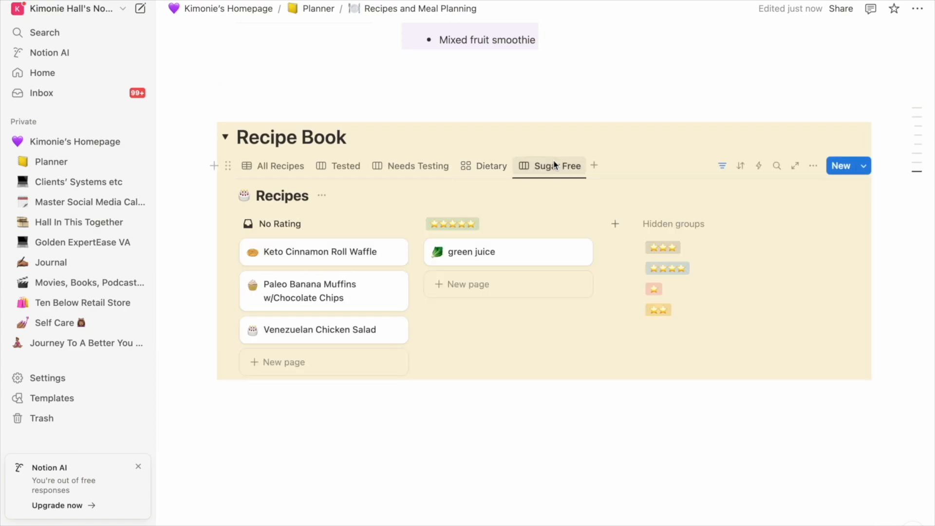
{"action": "scroll", "coordinate": [297, 166], "scroll_direction": "up", "scroll_amount": 20}
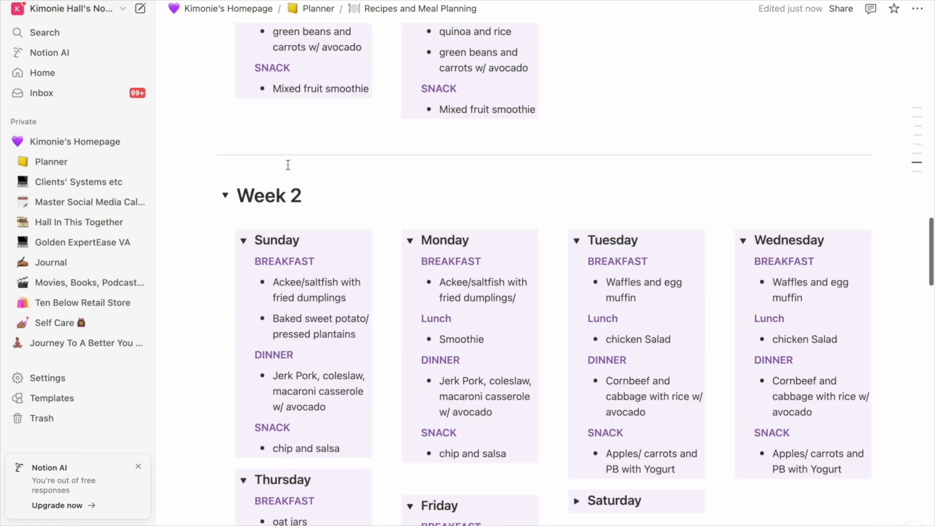
{"action": "scroll", "coordinate": [287, 165], "scroll_direction": "down", "scroll_amount": 3}
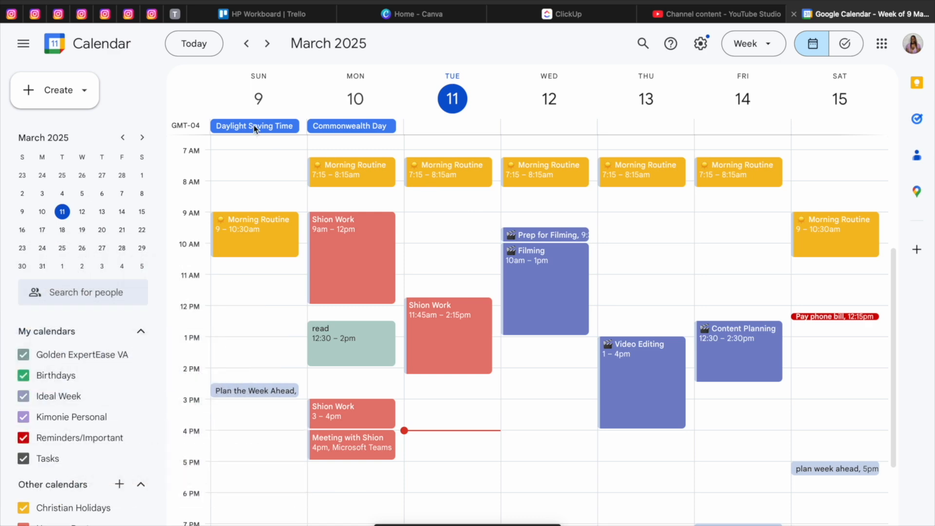
Switch to Notion and open the Planner page at the daily task checklists starting with Sunday.
{"action": "mouse_move", "coordinate": [455, 523]}
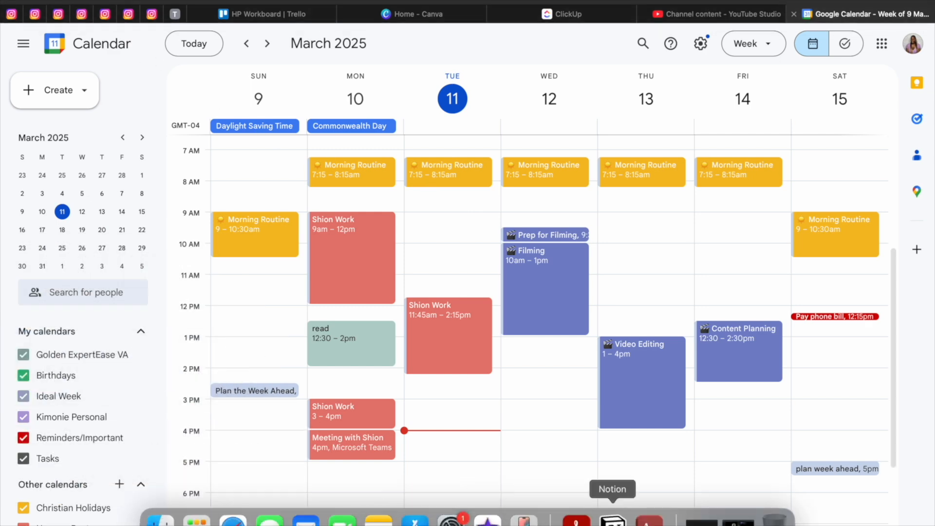
{"action": "left_click", "coordinate": [612, 520]}
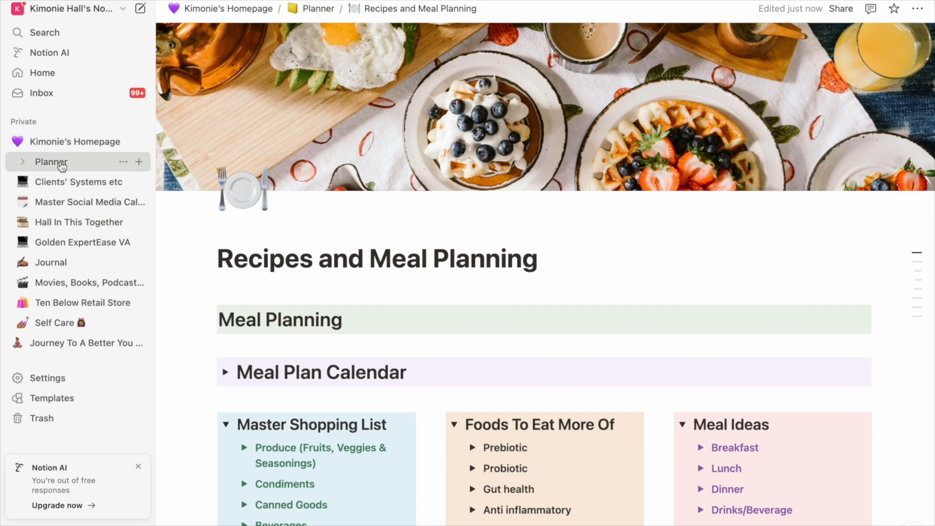
{"action": "left_click", "coordinate": [58, 161]}
{"action": "scroll", "coordinate": [301, 352], "scroll_direction": "down", "scroll_amount": 15}
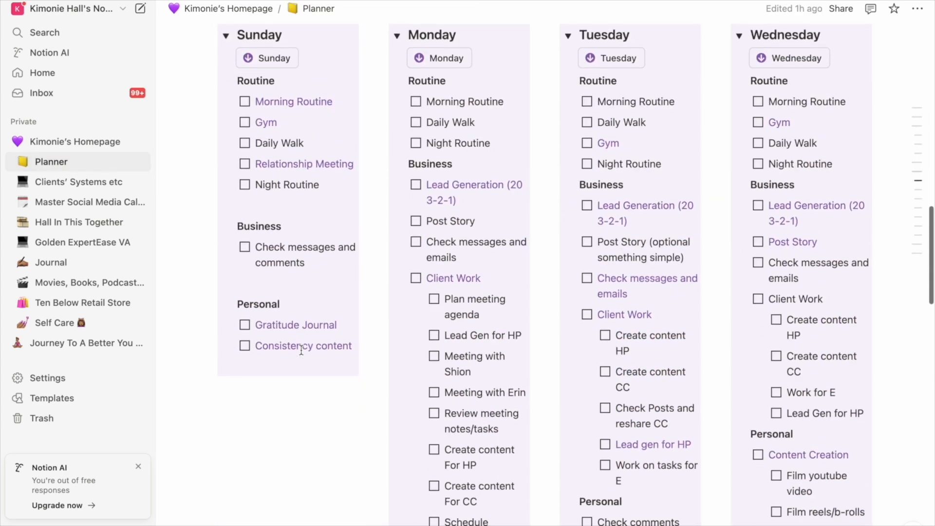
Switch to Google Calendar in Safari and look over the events for the week of 9 March 2025.
{"action": "mouse_move", "coordinate": [196, 522]}
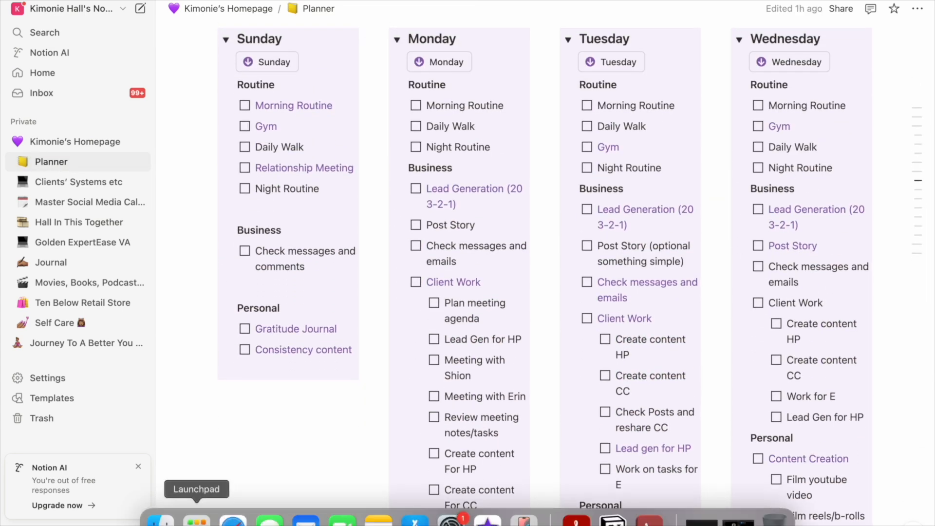
{"action": "left_click", "coordinate": [233, 519]}
{"action": "scroll", "coordinate": [397, 222], "scroll_direction": "up", "scroll_amount": 1}
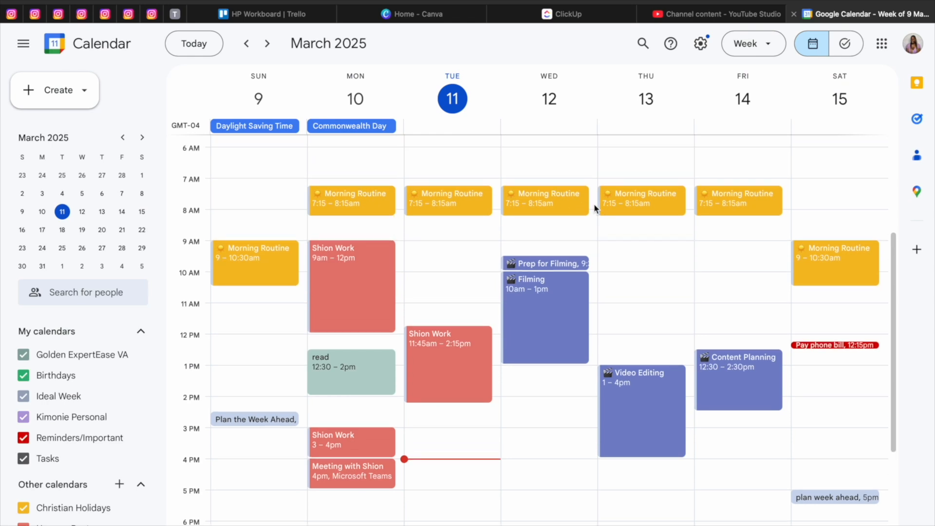
{"action": "scroll", "coordinate": [594, 209], "scroll_direction": "down", "scroll_amount": 3}
{"action": "scroll", "coordinate": [594, 209], "scroll_direction": "up", "scroll_amount": 2}
{"action": "scroll", "coordinate": [594, 205], "scroll_direction": "down", "scroll_amount": 1}
{"action": "scroll", "coordinate": [594, 199], "scroll_direction": "down", "scroll_amount": 5}
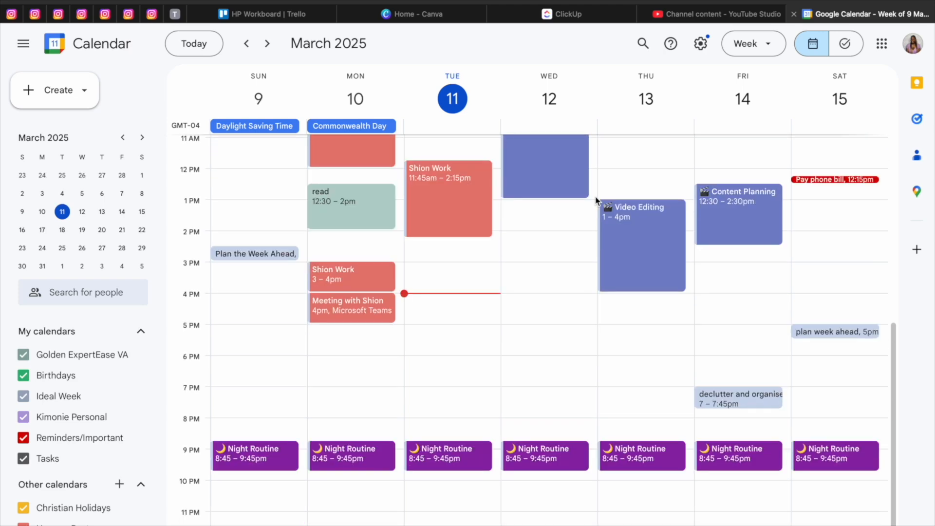
{"action": "scroll", "coordinate": [490, 382], "scroll_direction": "up", "scroll_amount": 5}
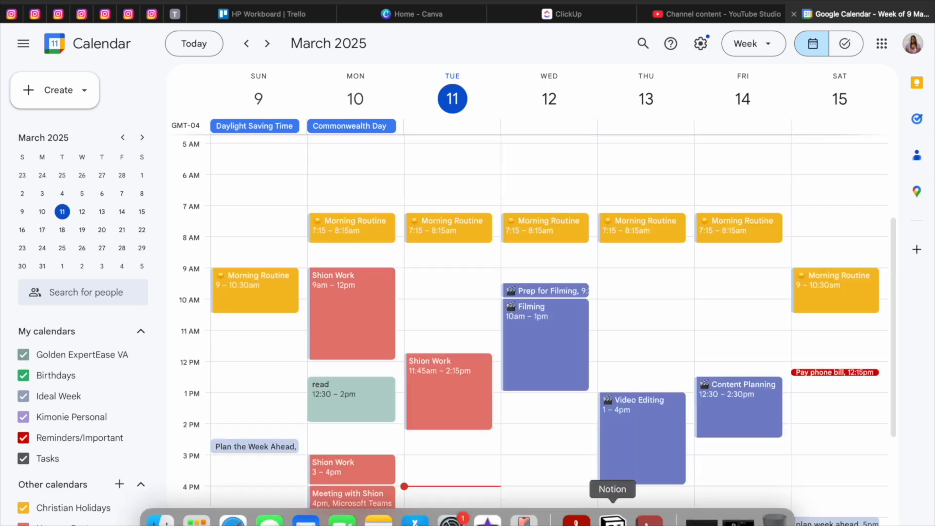
Return to the Notion planner and review the routine, business and personal tasks for Sunday through Wednesday.
{"action": "left_click", "coordinate": [611, 511]}
{"action": "scroll", "coordinate": [275, 127], "scroll_direction": "up", "scroll_amount": 1}
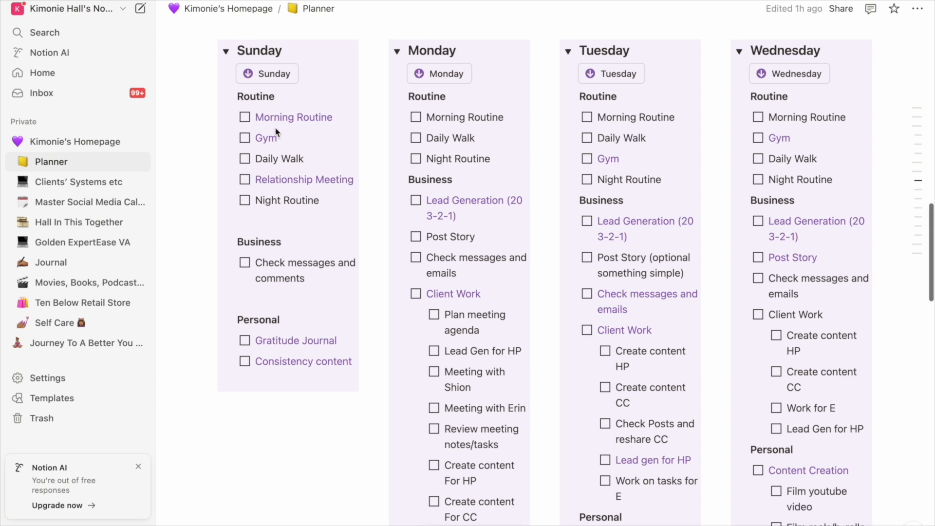
{"action": "scroll", "coordinate": [311, 314], "scroll_direction": "down", "scroll_amount": 5}
{"action": "scroll", "coordinate": [311, 314], "scroll_direction": "up", "scroll_amount": 5}
{"action": "scroll", "coordinate": [312, 314], "scroll_direction": "down", "scroll_amount": 12}
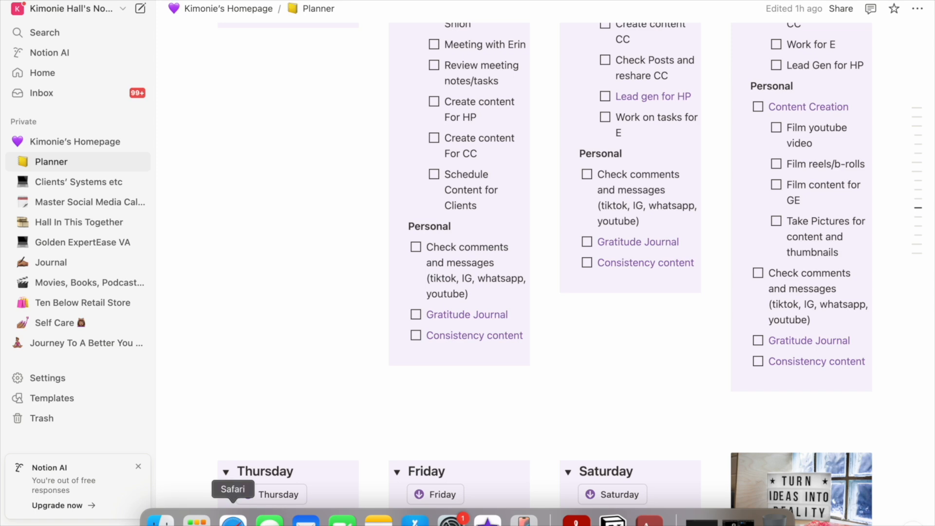
In Google Calendar, draft a Gym event for Tuesday, 11 March, 6:00pm to 7:00pm, in the Ideal Week calendar with a blue-purple colour.
{"action": "left_click", "coordinate": [229, 512]}
{"action": "scroll", "coordinate": [375, 185], "scroll_direction": "up", "scroll_amount": 2}
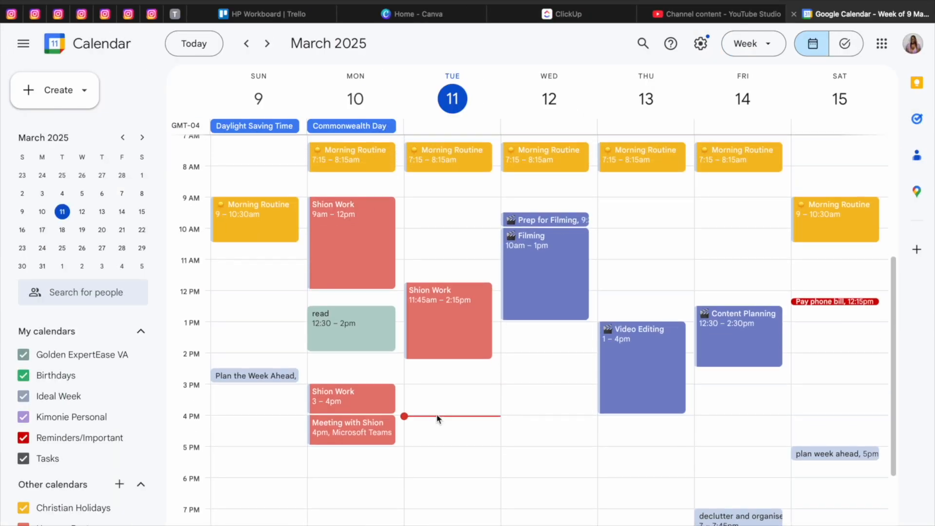
{"action": "left_click", "coordinate": [421, 480]}
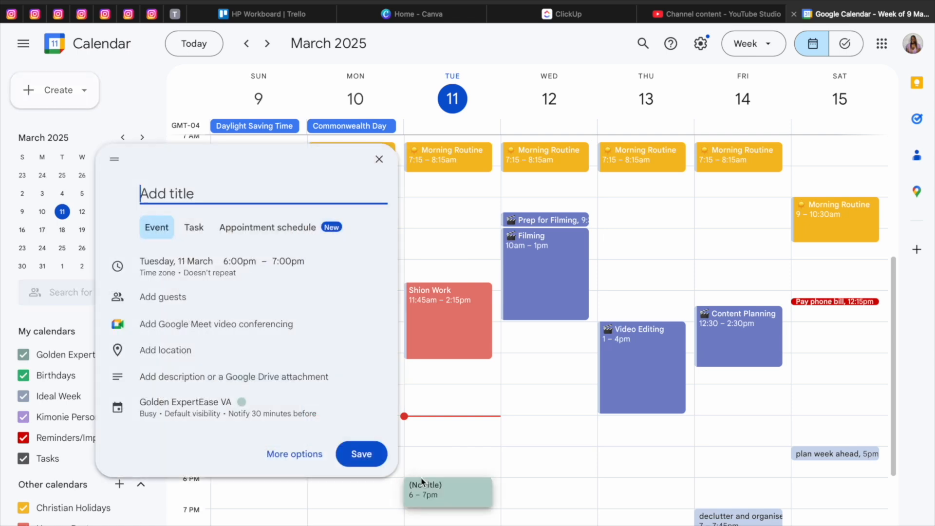
{"action": "type", "text": "Gym"}
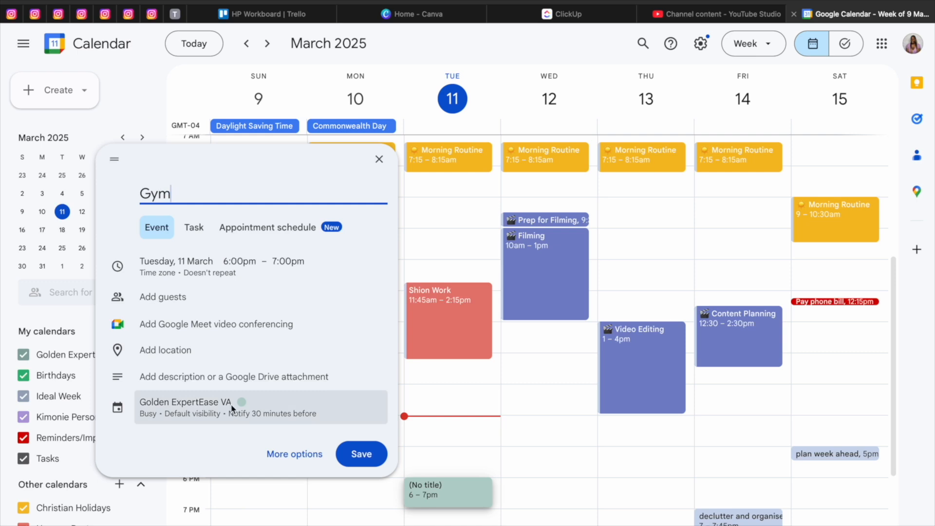
{"action": "left_click", "coordinate": [263, 407]}
{"action": "left_click", "coordinate": [180, 390]}
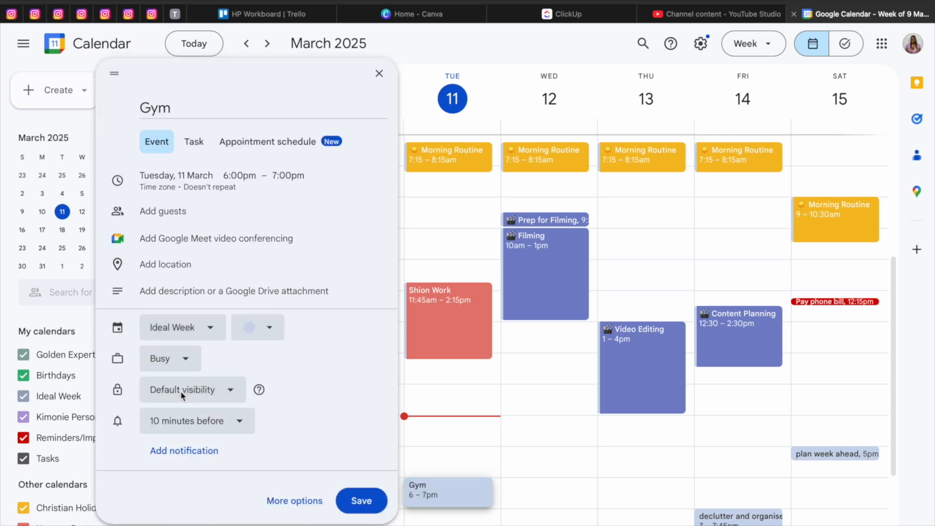
{"action": "left_click", "coordinate": [267, 332]}
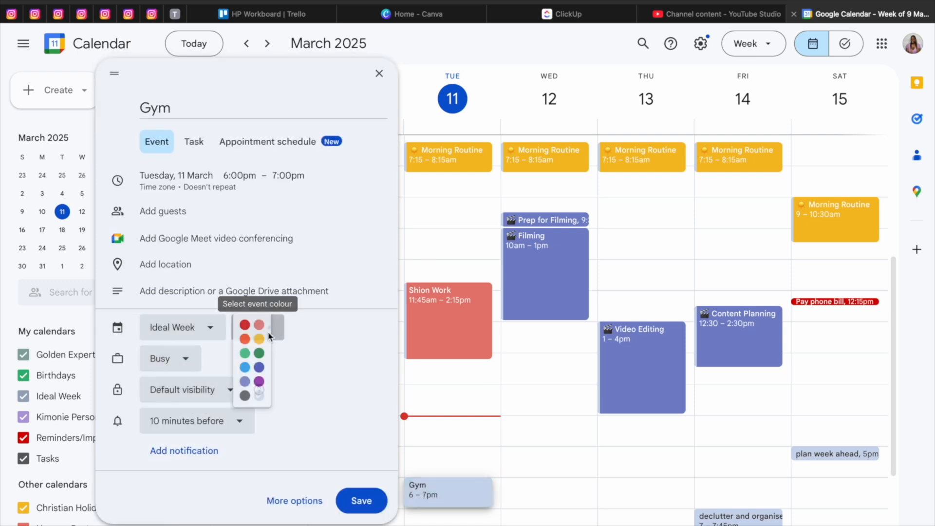
{"action": "left_click", "coordinate": [244, 388]}
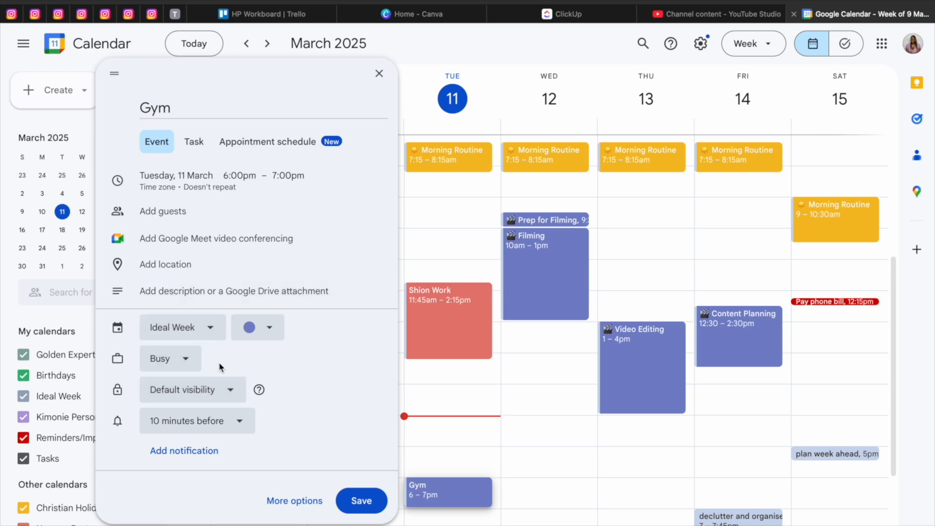
Repeat the Gym event weekly on Sunday, Tuesday, Wednesday, Friday and Saturday with no end date, and save it.
{"action": "left_click", "coordinate": [201, 187]}
{"action": "left_click", "coordinate": [225, 228]}
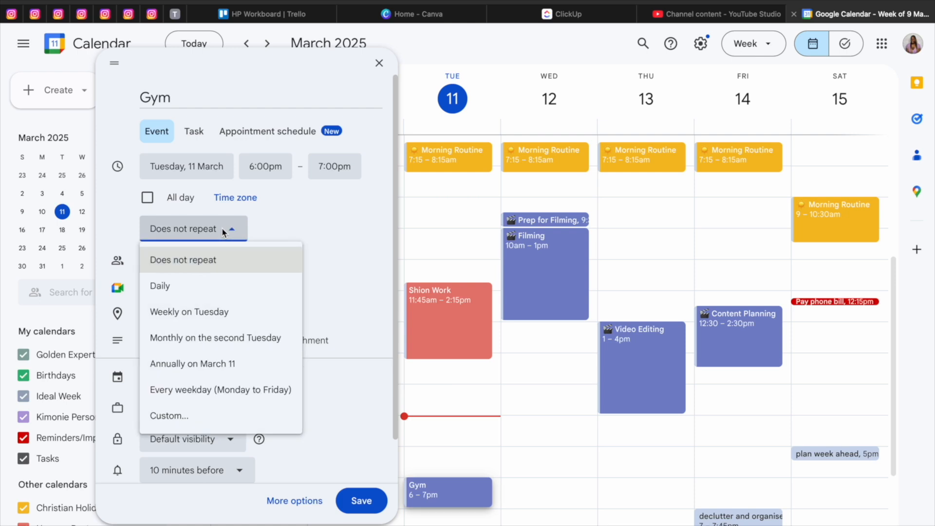
{"action": "left_click", "coordinate": [168, 415]}
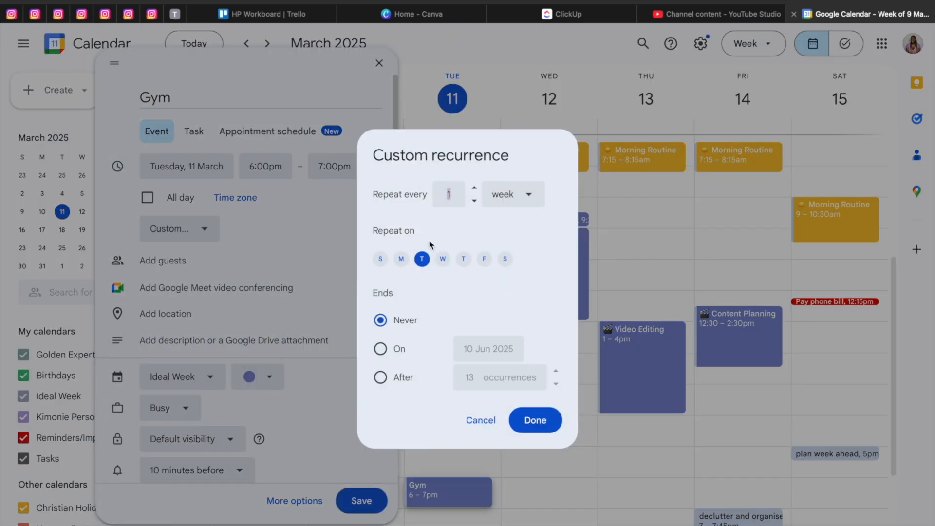
{"action": "left_click", "coordinate": [381, 258]}
{"action": "left_click", "coordinate": [442, 258]}
{"action": "left_click", "coordinate": [505, 259]}
{"action": "left_click", "coordinate": [484, 260]}
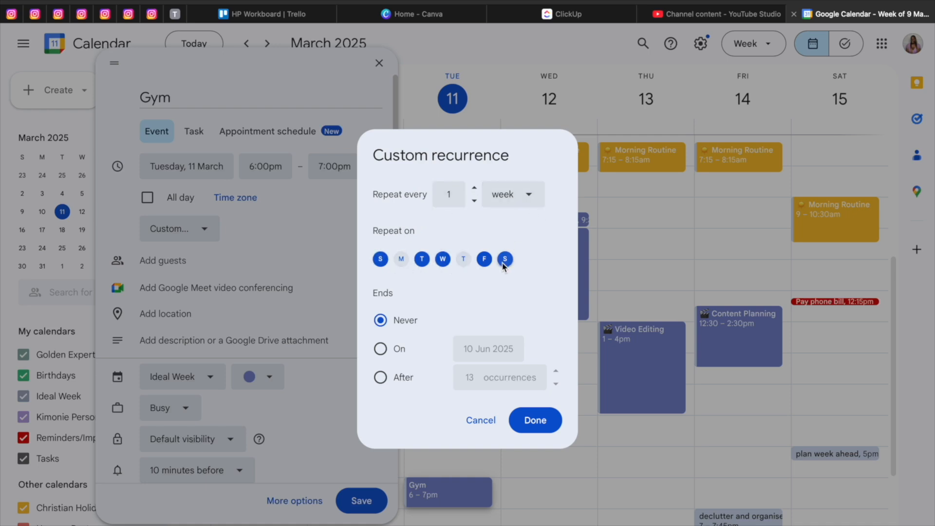
{"action": "left_click", "coordinate": [536, 421]}
{"action": "scroll", "coordinate": [271, 257], "scroll_direction": "down", "scroll_amount": 1}
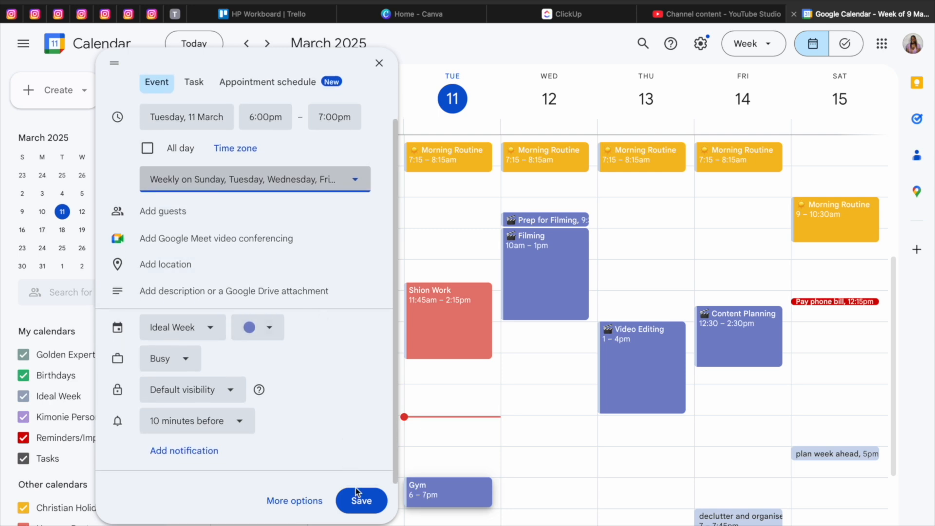
{"action": "left_click", "coordinate": [362, 502]}
{"action": "scroll", "coordinate": [362, 506], "scroll_direction": "down", "scroll_amount": 3}
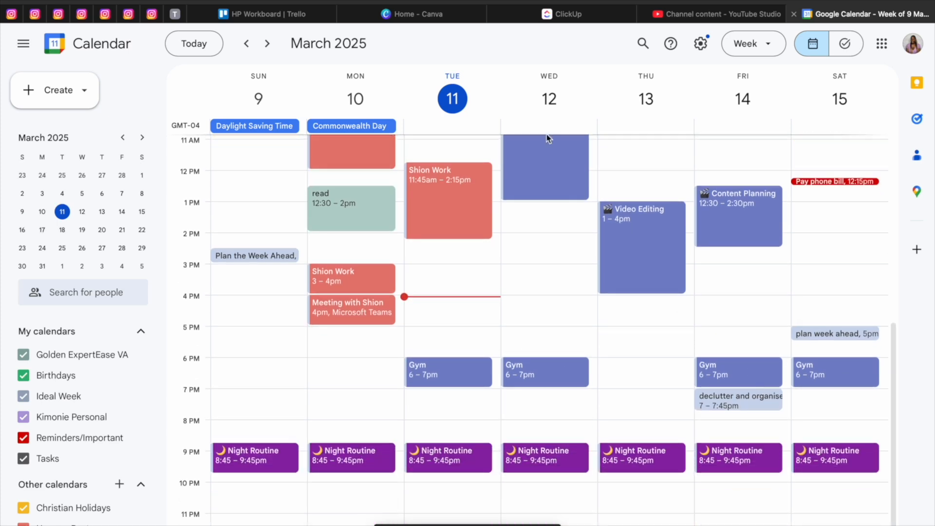
In the following week, draft a Relationship Meeting event on Sunday, 16 March, from 8:00pm to 8:30pm.
{"action": "left_click", "coordinate": [267, 43]}
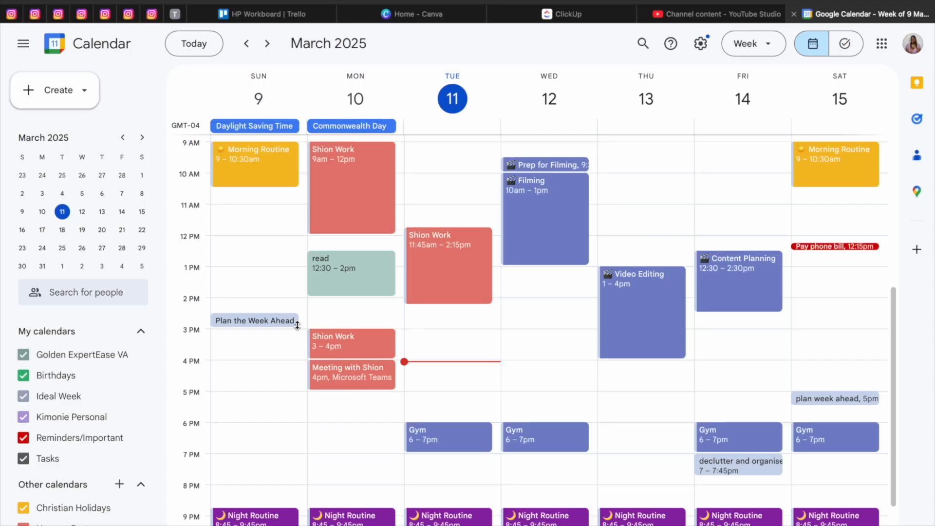
{"action": "scroll", "coordinate": [297, 324], "scroll_direction": "down", "scroll_amount": 3}
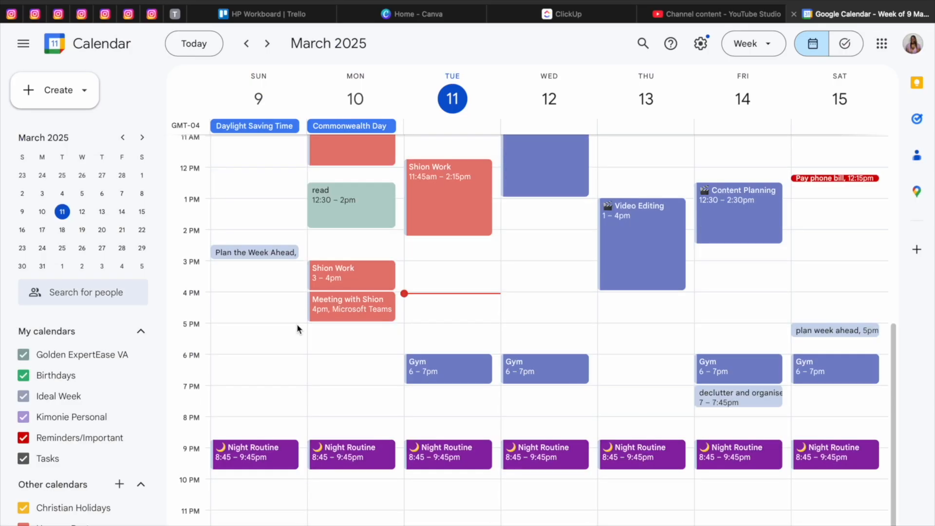
{"action": "left_click", "coordinate": [267, 44]}
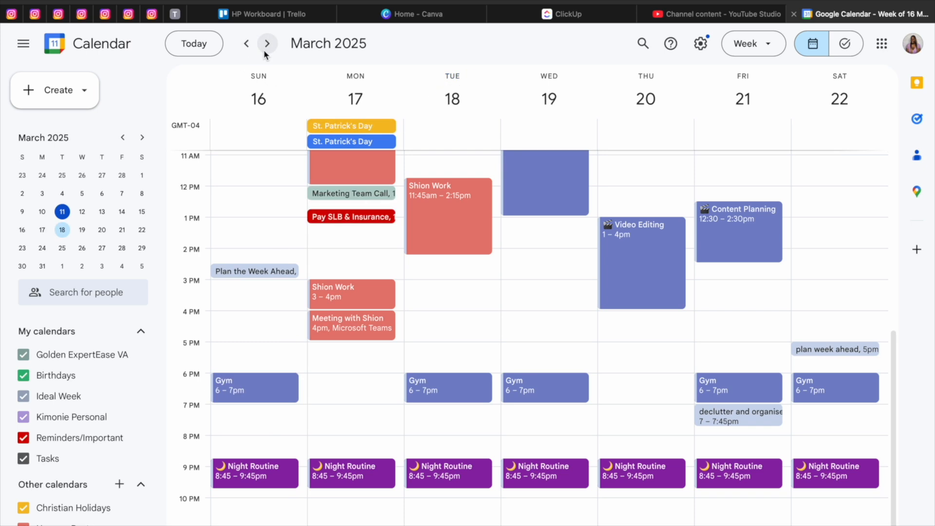
{"action": "left_click", "coordinate": [212, 438]}
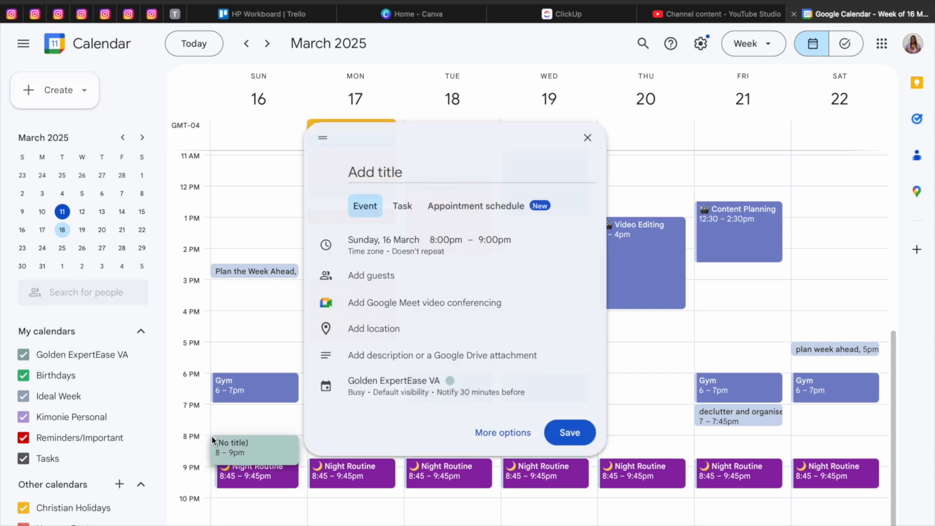
{"action": "left_click", "coordinate": [495, 239]}
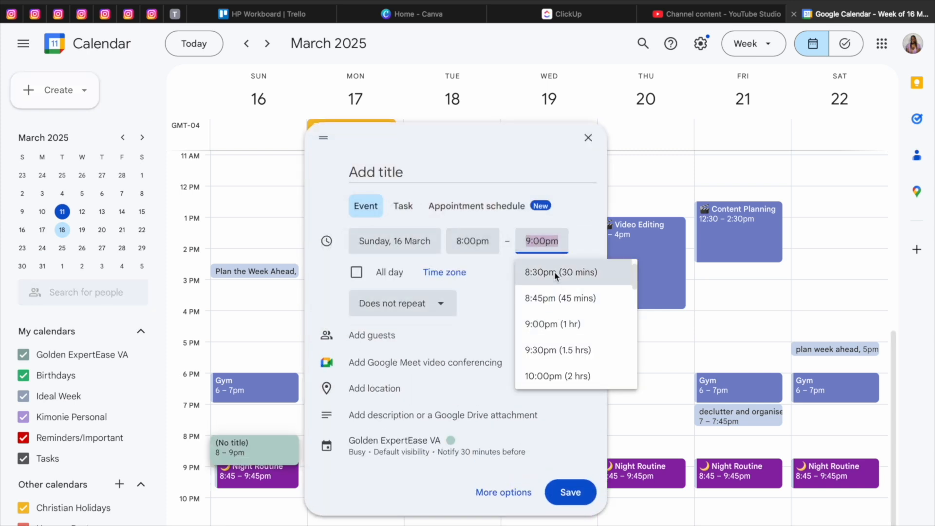
{"action": "left_click", "coordinate": [555, 272]}
{"action": "left_click", "coordinate": [411, 175]}
{"action": "type", "text": "Relationship Meeting"}
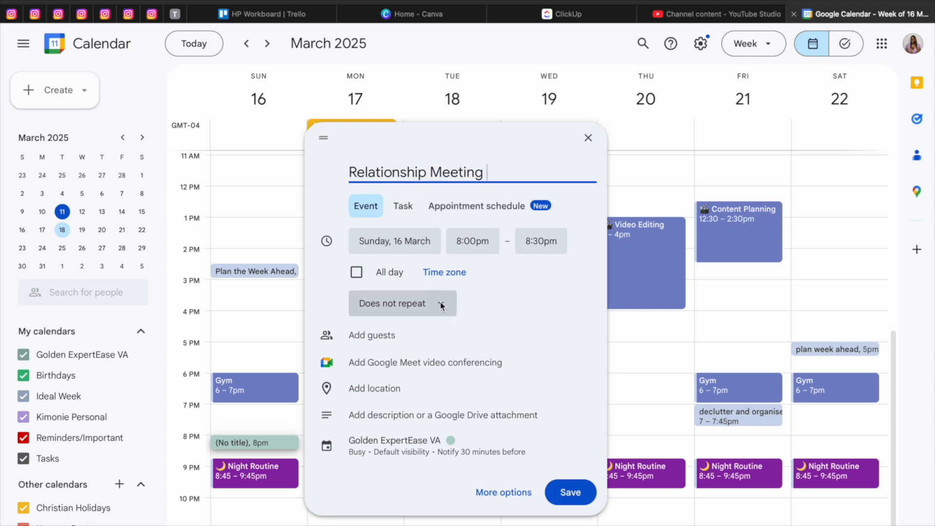
Repeat the Relationship Meeting weekly on Sunday, assign it to the Ideal Week calendar, and save it.
{"action": "left_click", "coordinate": [411, 309]}
{"action": "left_click", "coordinate": [396, 389]}
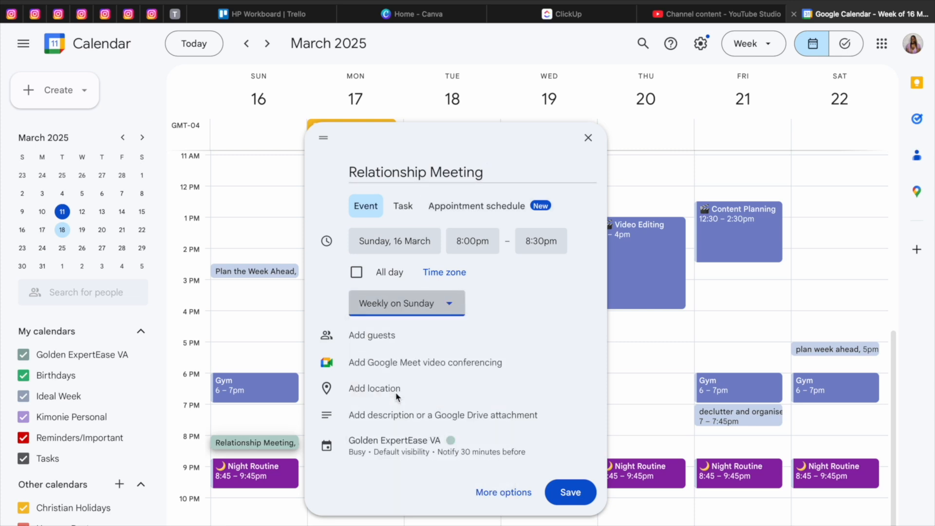
{"action": "left_click", "coordinate": [418, 445]}
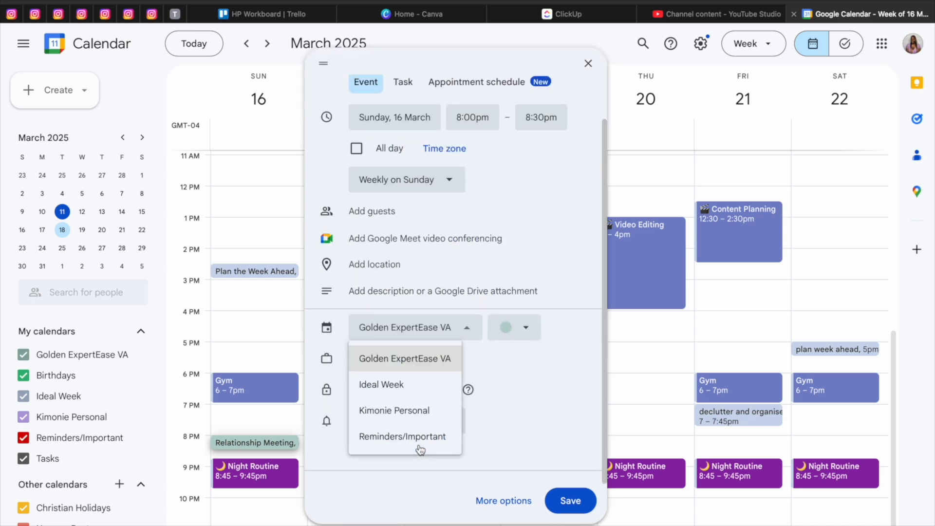
{"action": "left_click", "coordinate": [389, 387]}
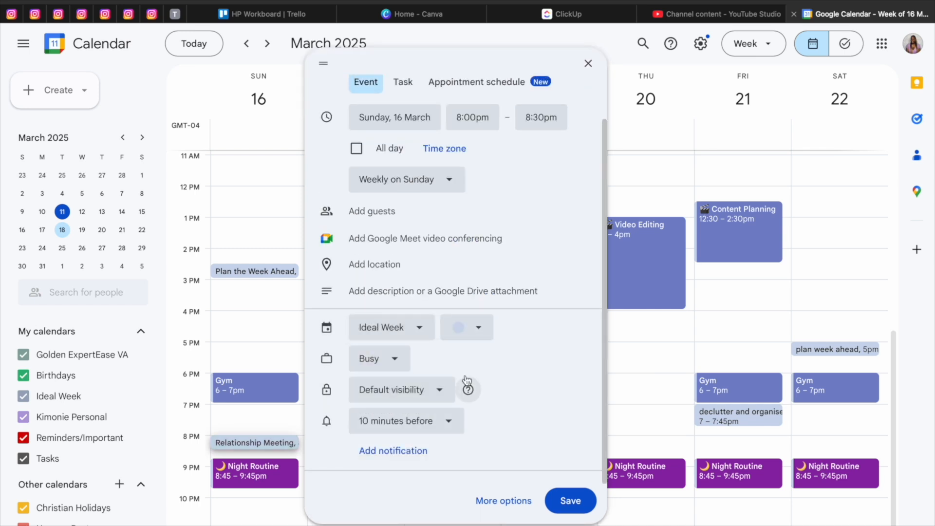
{"action": "left_click", "coordinate": [468, 388]}
{"action": "scroll", "coordinate": [526, 347], "scroll_direction": "up", "scroll_amount": 1}
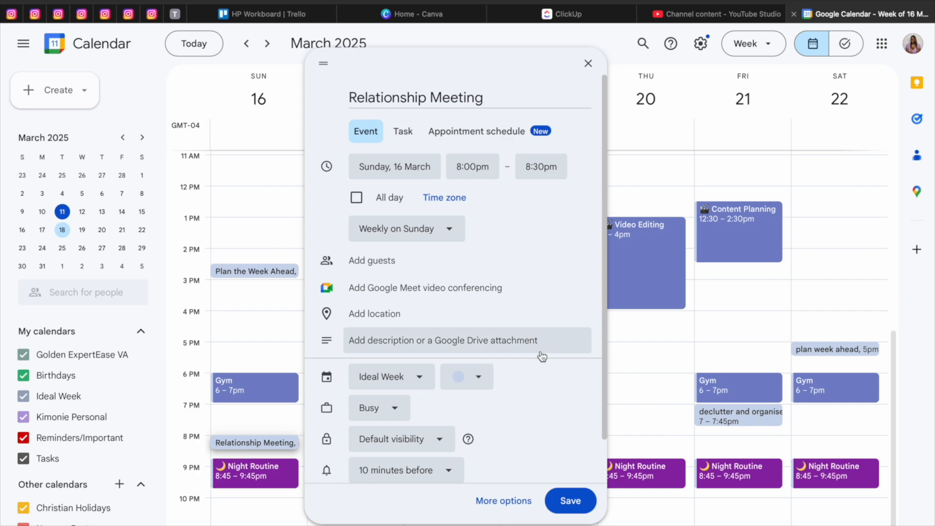
{"action": "left_click", "coordinate": [440, 440]}
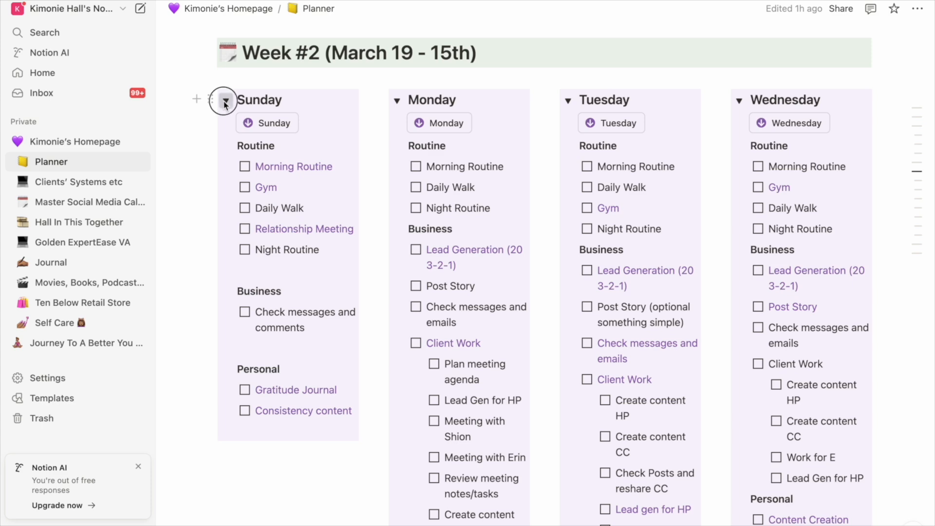
In the Notion planner, collapse Sunday and review the routine, business and personal tasks for the remaining days of the week.
{"action": "left_click", "coordinate": [225, 99]}
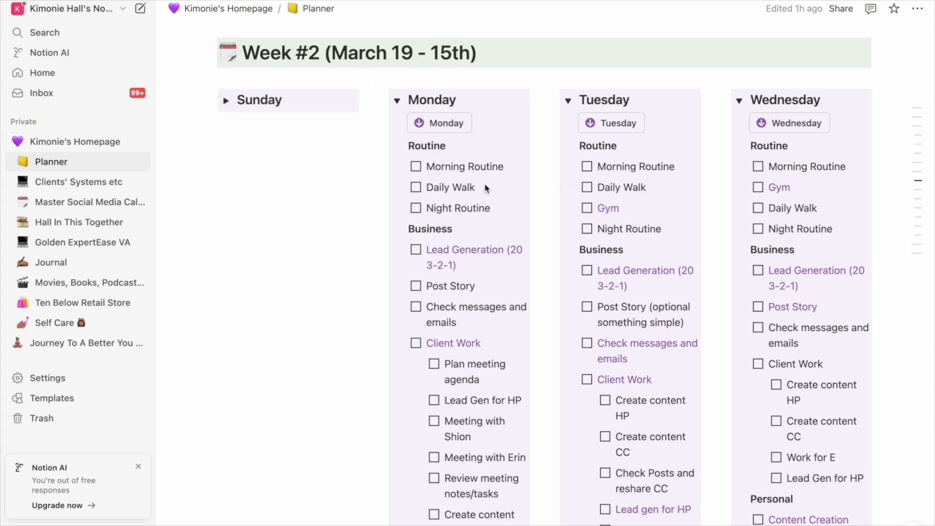
{"action": "scroll", "coordinate": [458, 174], "scroll_direction": "down", "scroll_amount": 3}
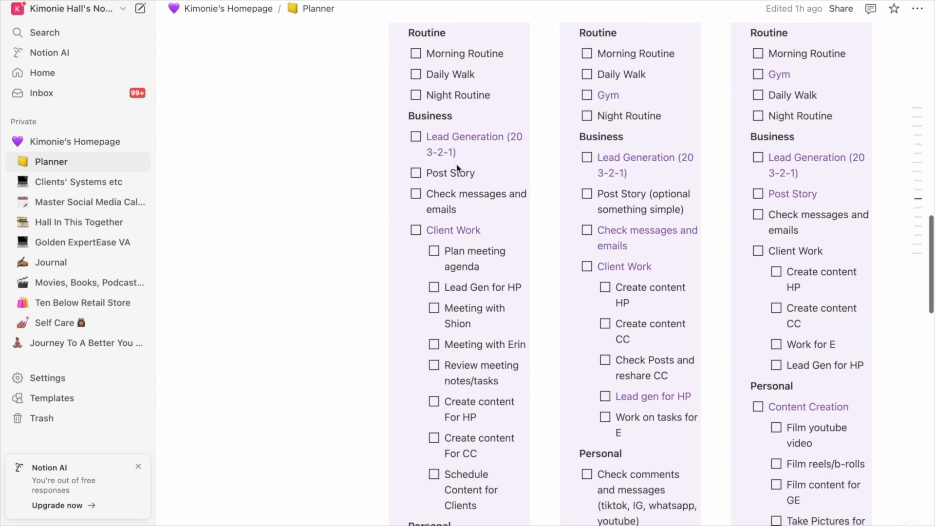
{"action": "scroll", "coordinate": [468, 133], "scroll_direction": "up", "scroll_amount": 3}
{"action": "scroll", "coordinate": [468, 133], "scroll_direction": "down", "scroll_amount": 2}
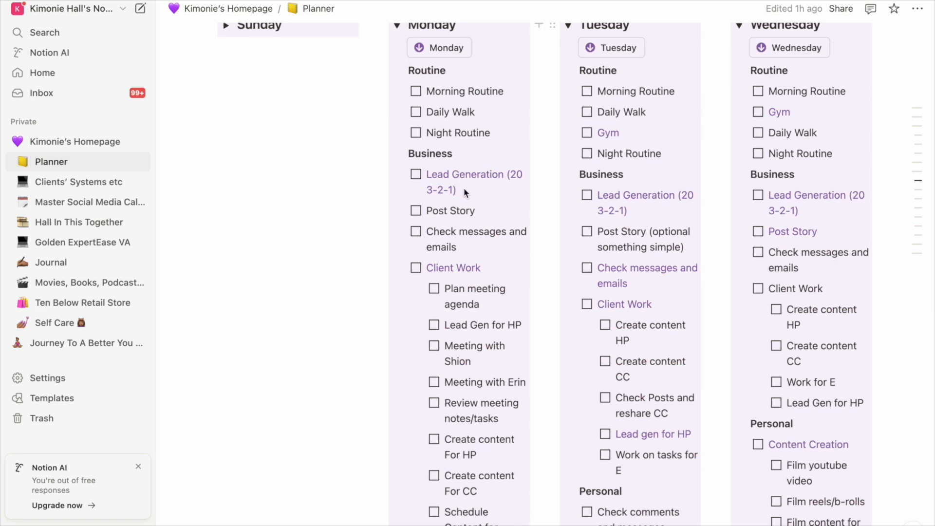
{"action": "scroll", "coordinate": [466, 192], "scroll_direction": "down", "scroll_amount": 10}
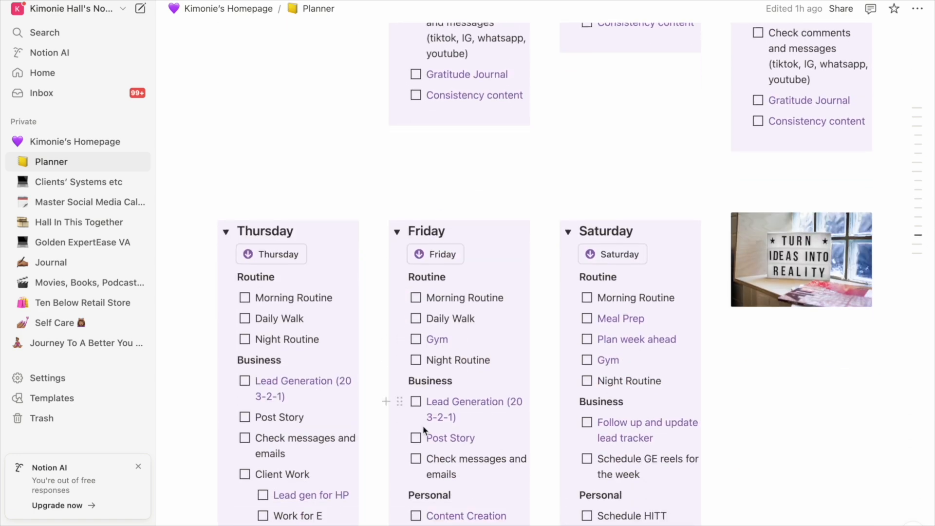
{"action": "scroll", "coordinate": [424, 431], "scroll_direction": "up", "scroll_amount": 10}
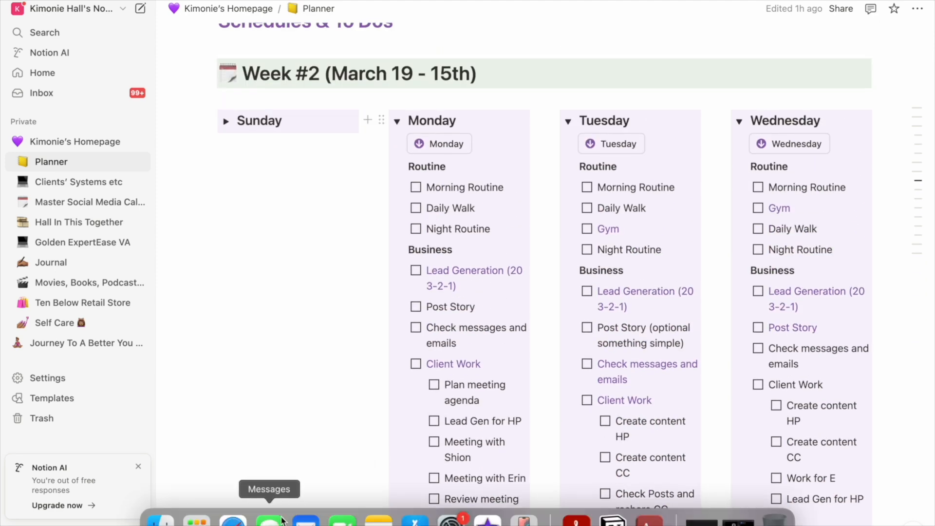
Return to Google Calendar and move the Shion Work block on Monday, 17 March, to 1–4pm.
{"action": "left_click", "coordinate": [232, 522]}
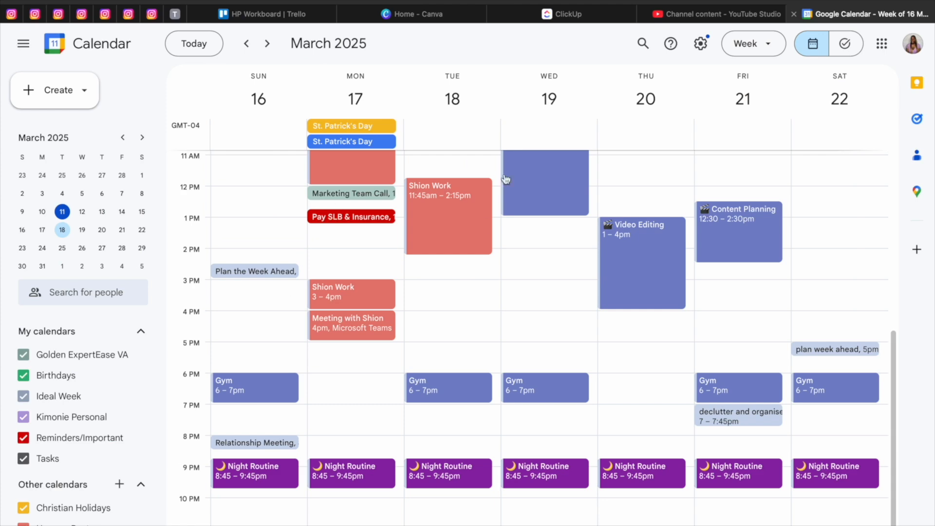
{"action": "scroll", "coordinate": [487, 225], "scroll_direction": "up", "scroll_amount": 5}
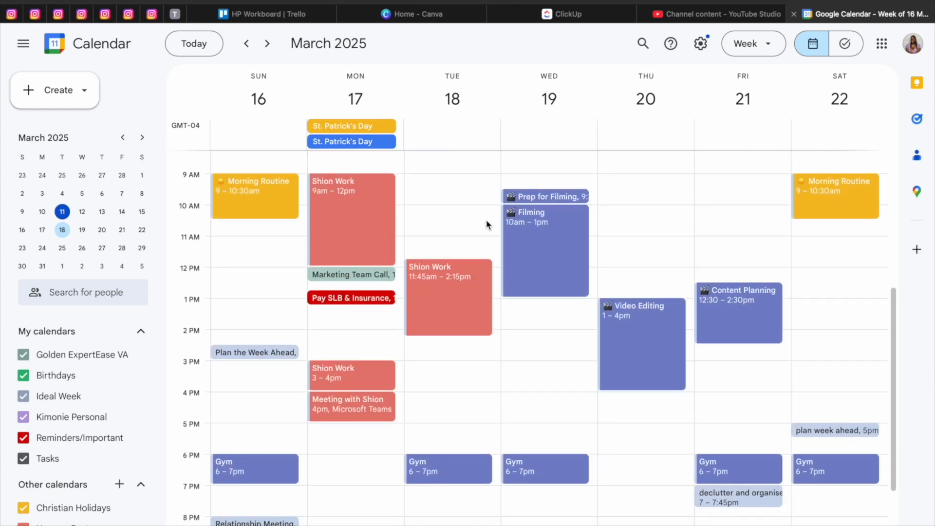
{"action": "scroll", "coordinate": [489, 223], "scroll_direction": "down", "scroll_amount": 1}
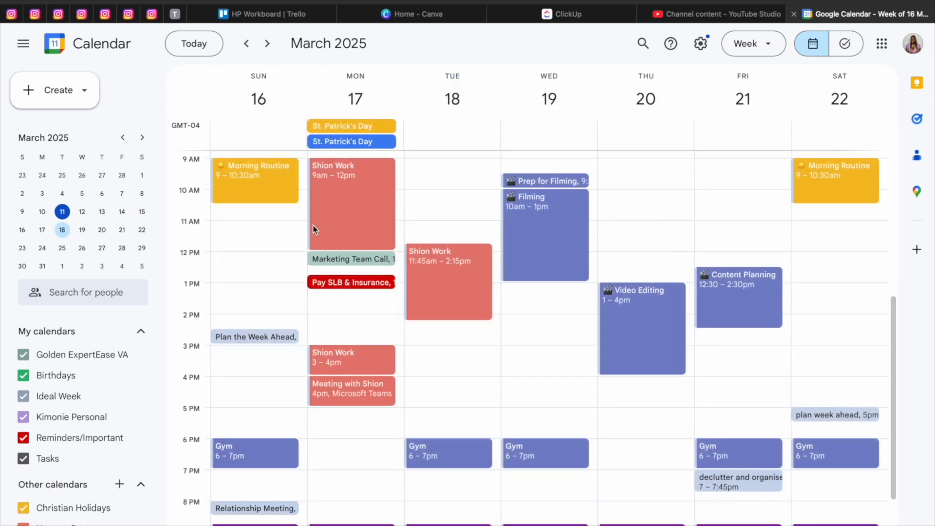
{"action": "scroll", "coordinate": [330, 292], "scroll_direction": "up", "scroll_amount": 5}
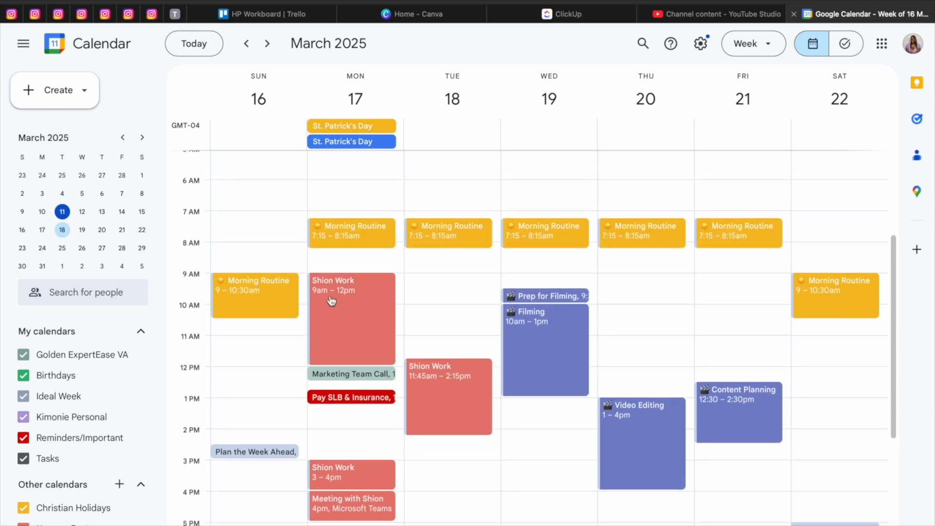
{"action": "scroll", "coordinate": [332, 296], "scroll_direction": "down", "scroll_amount": 4}
{"action": "scroll", "coordinate": [332, 297], "scroll_direction": "up", "scroll_amount": 5}
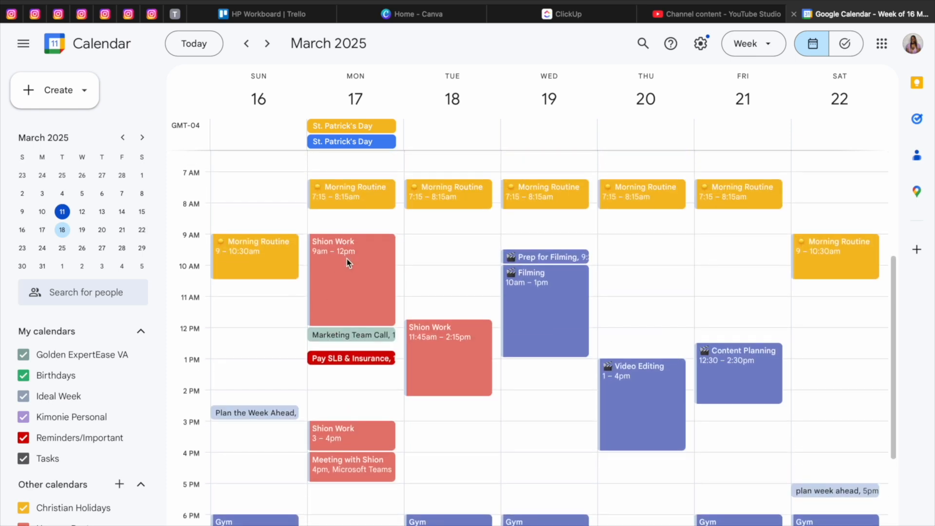
{"action": "scroll", "coordinate": [355, 259], "scroll_direction": "down", "scroll_amount": 4}
{"action": "left_click_drag", "start_coordinate": [363, 217], "coordinate": [352, 347]}
Delete the Monday 3–4pm Shion Work event for this and following events.
{"action": "left_click", "coordinate": [335, 394]}
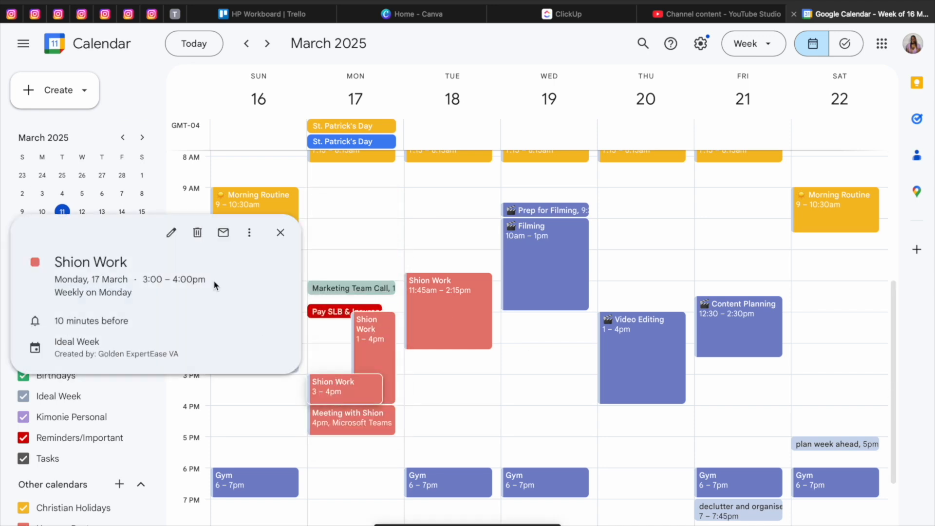
{"action": "left_click", "coordinate": [197, 233]}
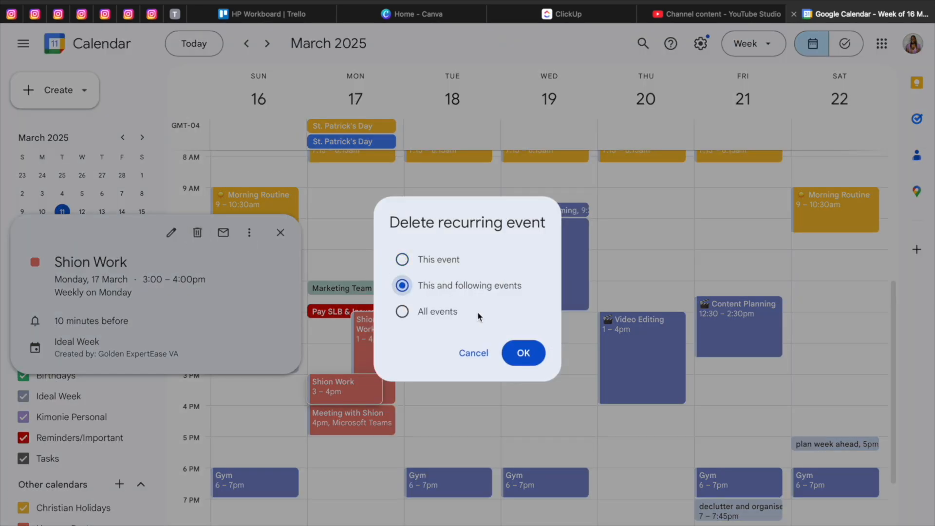
{"action": "left_click", "coordinate": [522, 353]}
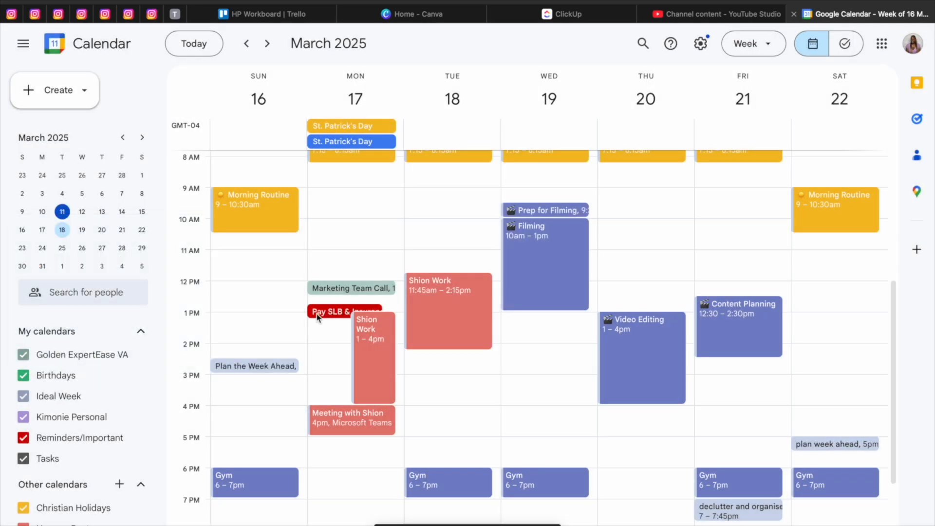
Move Monday's Pay SLB & Insurance reminder to just before the 1pm Shion Work block, for this and following events.
{"action": "left_click", "coordinate": [325, 314]}
{"action": "left_click", "coordinate": [403, 284]}
{"action": "left_click", "coordinate": [519, 351]}
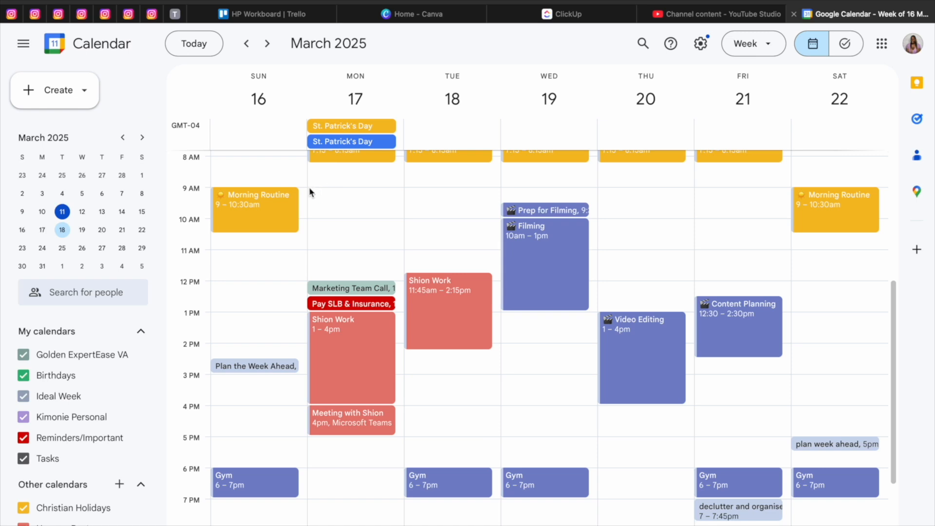
Draft a Work on GE event on Monday, 17 March, from 9:00am to 11:00am, repeating every weekday (Monday to Friday).
{"action": "scroll", "coordinate": [310, 194], "scroll_direction": "up", "scroll_amount": 1}
{"action": "left_click", "coordinate": [310, 217]}
{"action": "left_click", "coordinate": [627, 242]}
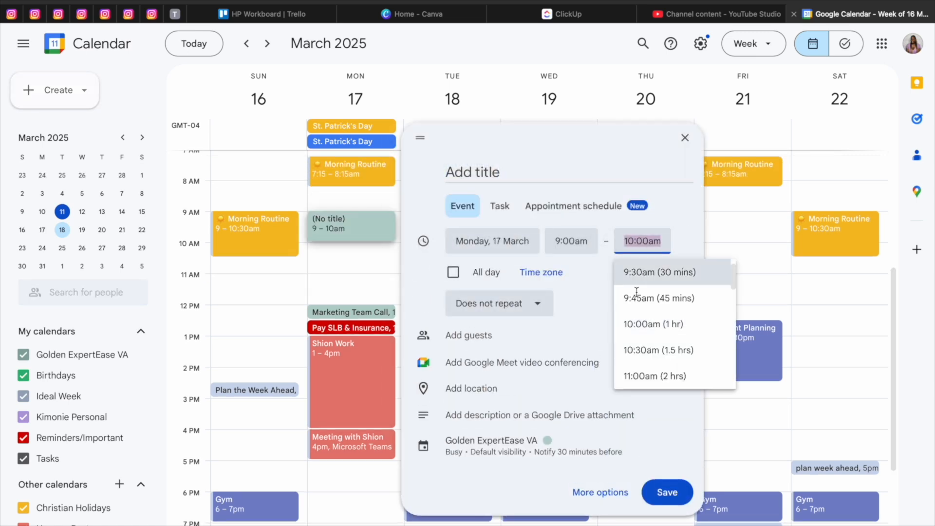
{"action": "left_click", "coordinate": [642, 377]}
{"action": "left_click", "coordinate": [499, 173]}
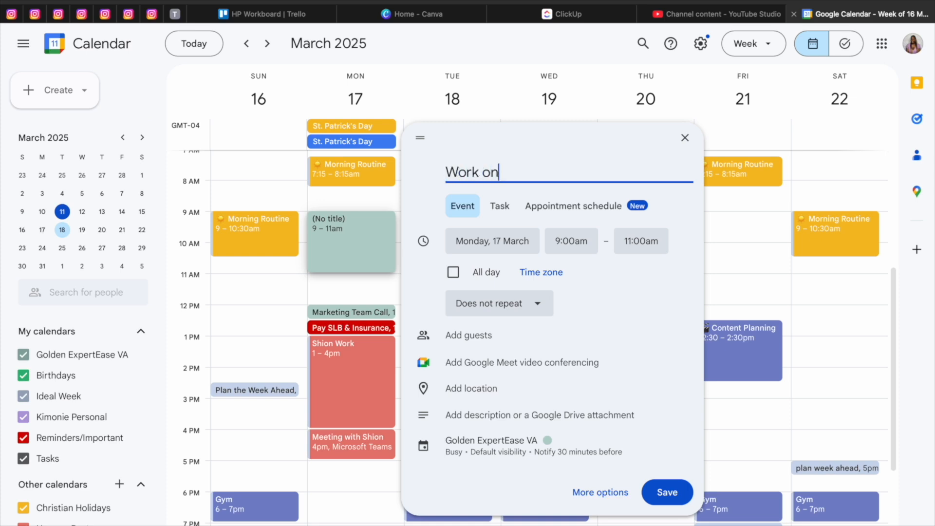
{"action": "type", "text": "Work on GE"}
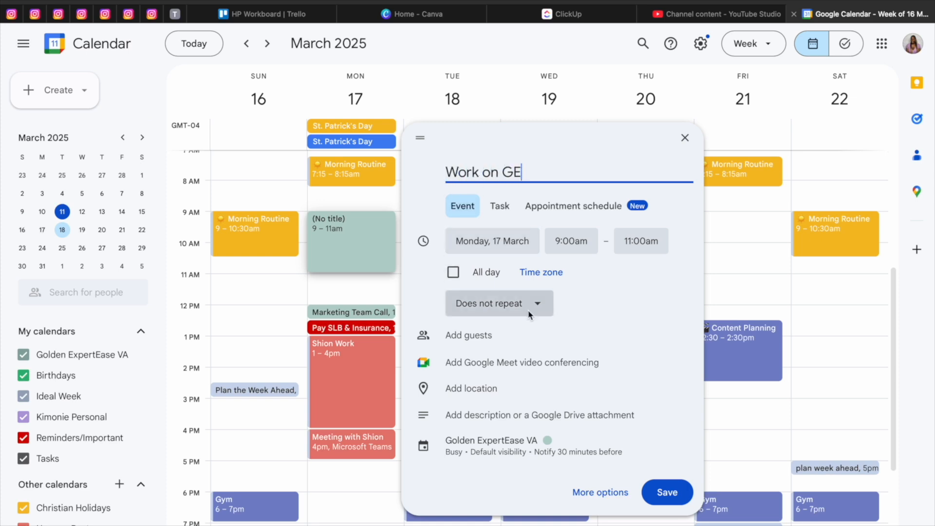
{"action": "left_click", "coordinate": [537, 306]}
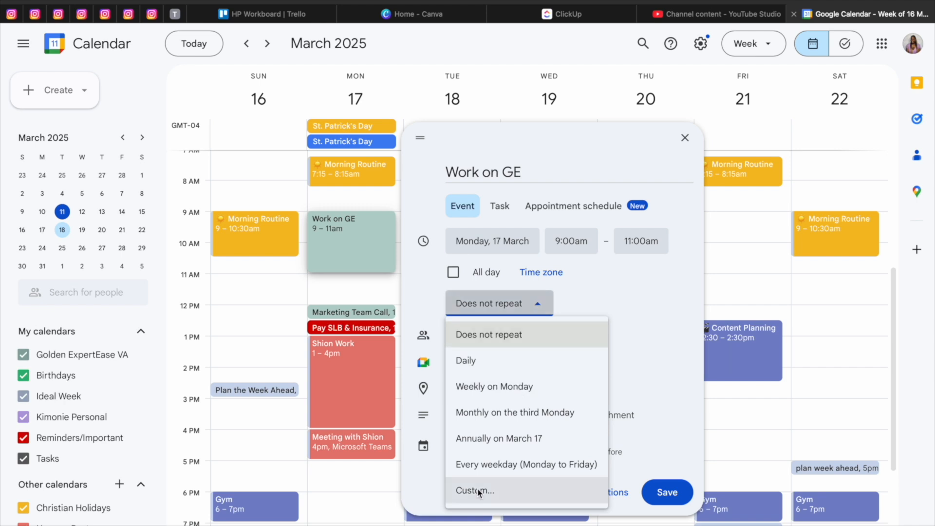
{"action": "left_click", "coordinate": [524, 465]}
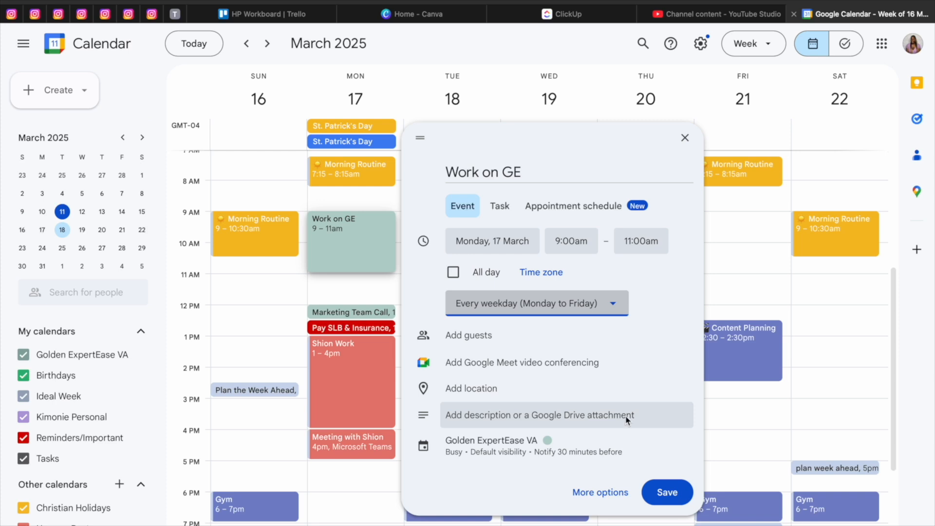
Try the Ideal Week calendar for the Work on GE event and browse its colour options.
{"action": "left_click", "coordinate": [515, 440]}
{"action": "left_click", "coordinate": [497, 386]}
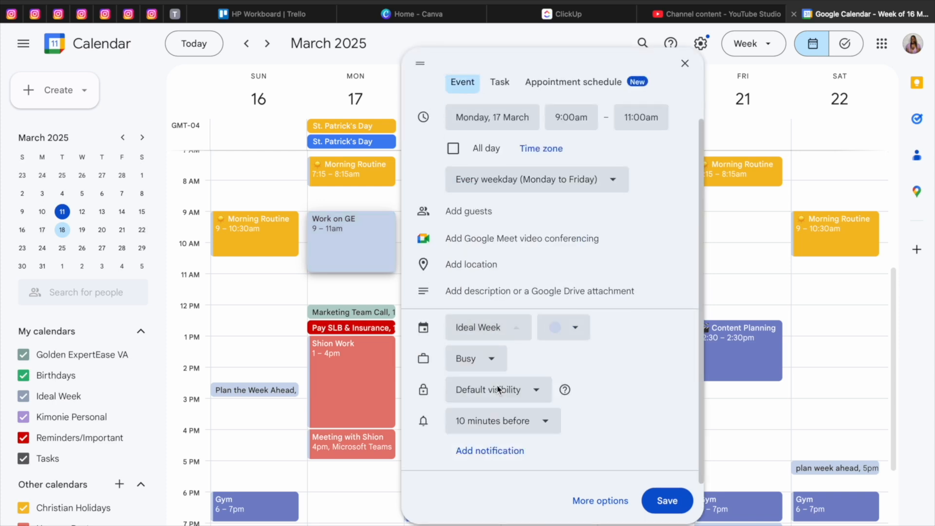
{"action": "left_click", "coordinate": [577, 327]}
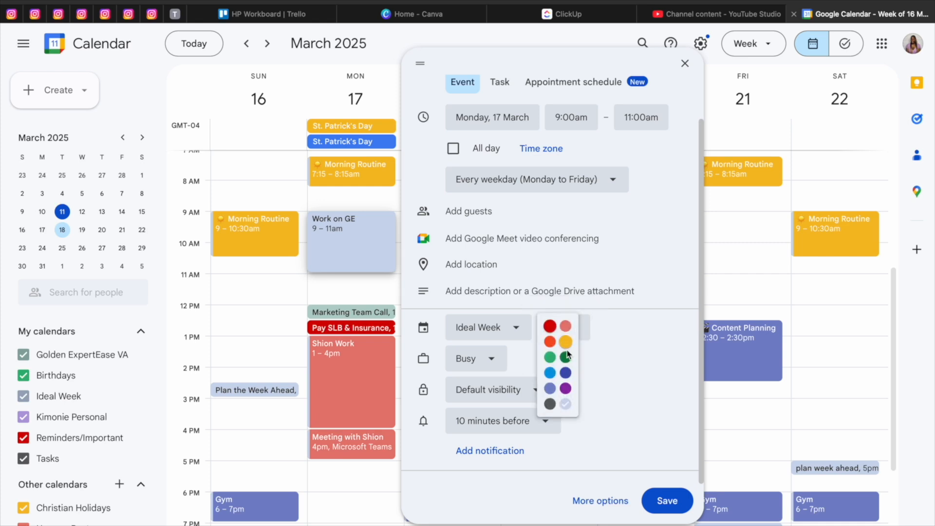
{"action": "left_click", "coordinate": [603, 363]}
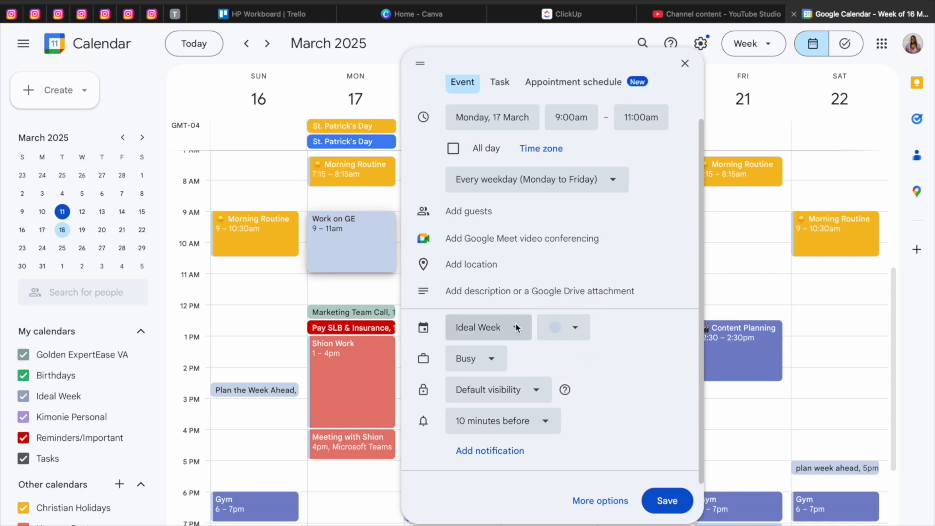
Assign the Work on GE event to the Golden ExpertEase VA calendar and save it.
{"action": "left_click", "coordinate": [517, 328]}
{"action": "left_click", "coordinate": [501, 359]}
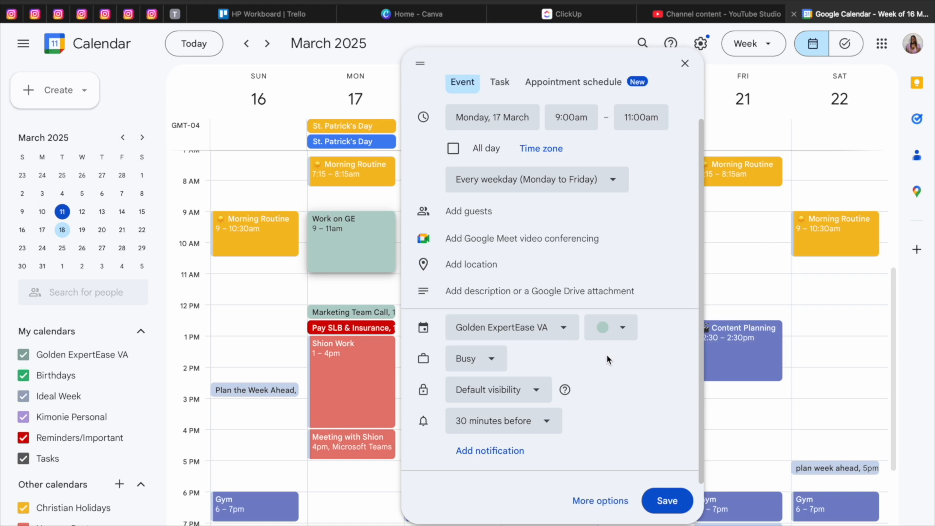
{"action": "scroll", "coordinate": [557, 194], "scroll_direction": "up", "scroll_amount": 1}
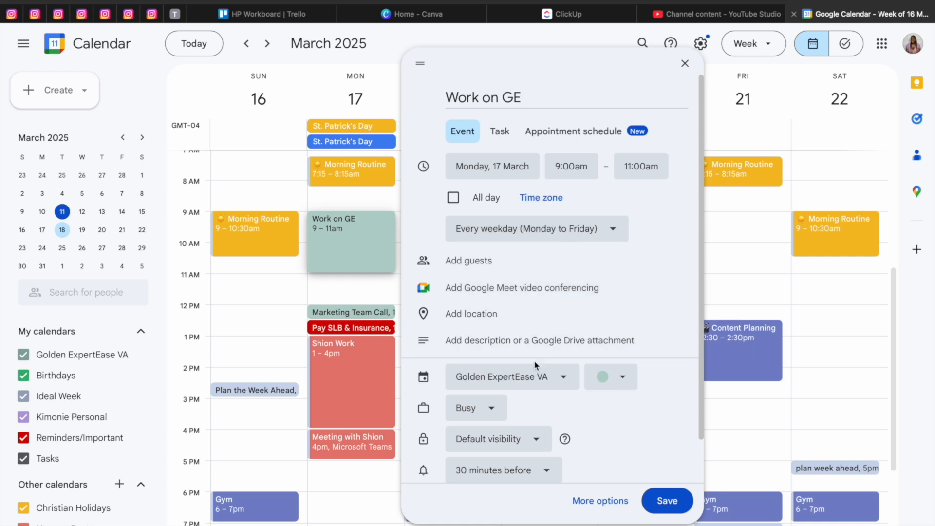
{"action": "scroll", "coordinate": [567, 321], "scroll_direction": "down", "scroll_amount": 2}
{"action": "scroll", "coordinate": [544, 355], "scroll_direction": "up", "scroll_amount": 2}
{"action": "left_click", "coordinate": [676, 504]}
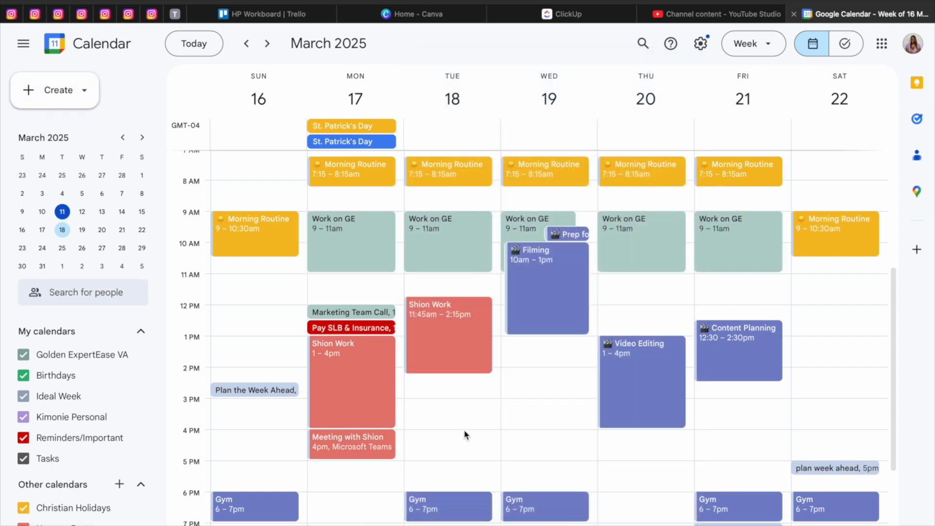
Change the Work on GE recurrence to weekly on Monday, Tuesday, Thursday and Friday with no end date, and save the series.
{"action": "left_click", "coordinate": [526, 223]}
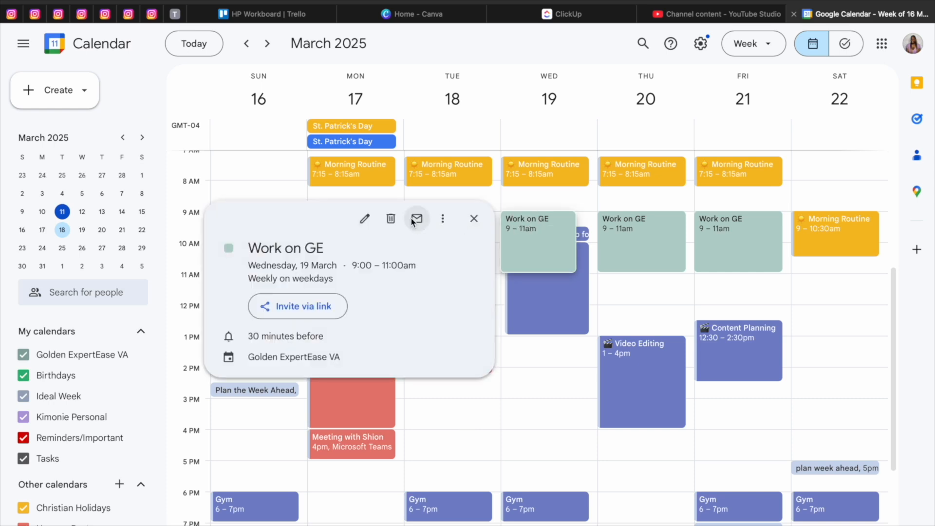
{"action": "left_click", "coordinate": [365, 217]}
{"action": "left_click", "coordinate": [283, 131]}
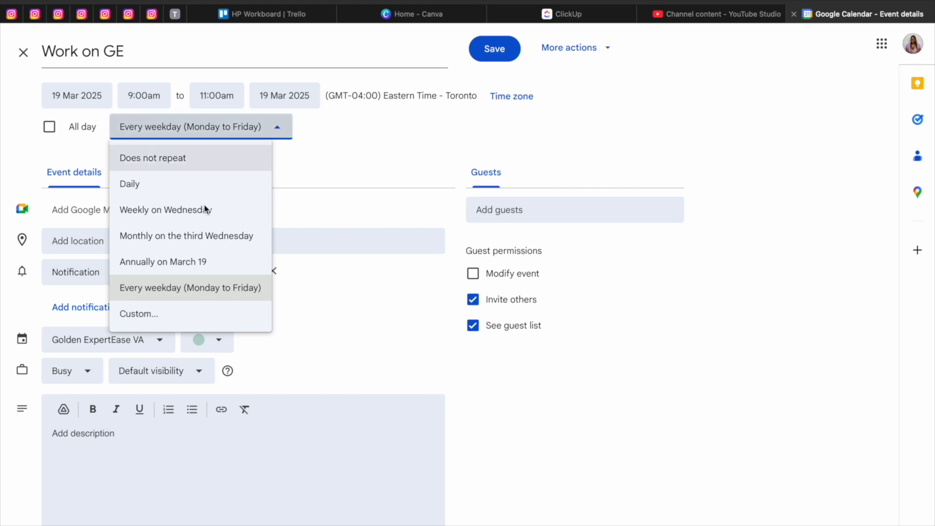
{"action": "left_click", "coordinate": [159, 316]}
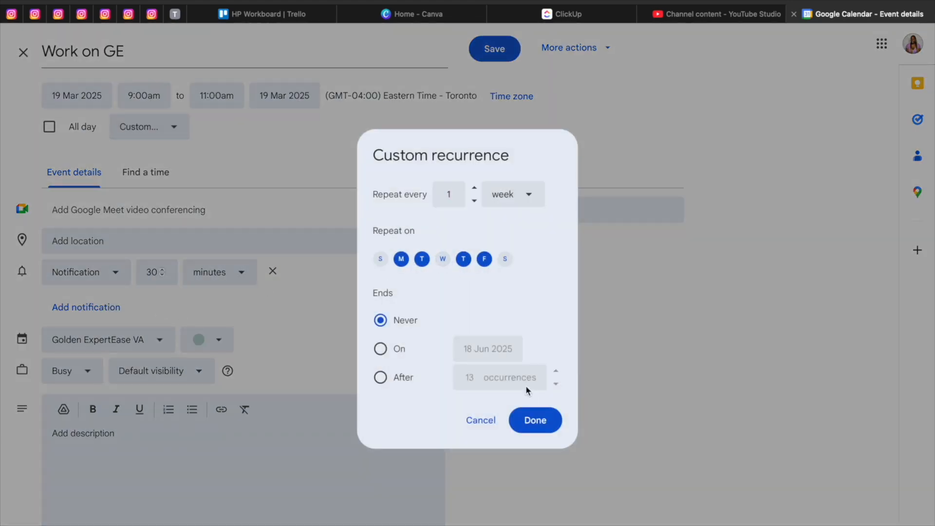
{"action": "left_click", "coordinate": [537, 423]}
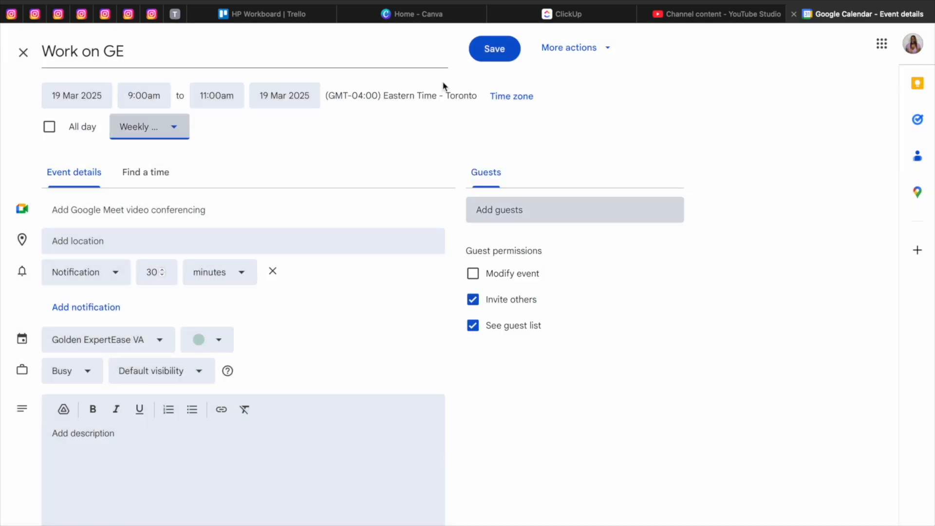
{"action": "left_click", "coordinate": [494, 49]}
{"action": "left_click", "coordinate": [521, 338]}
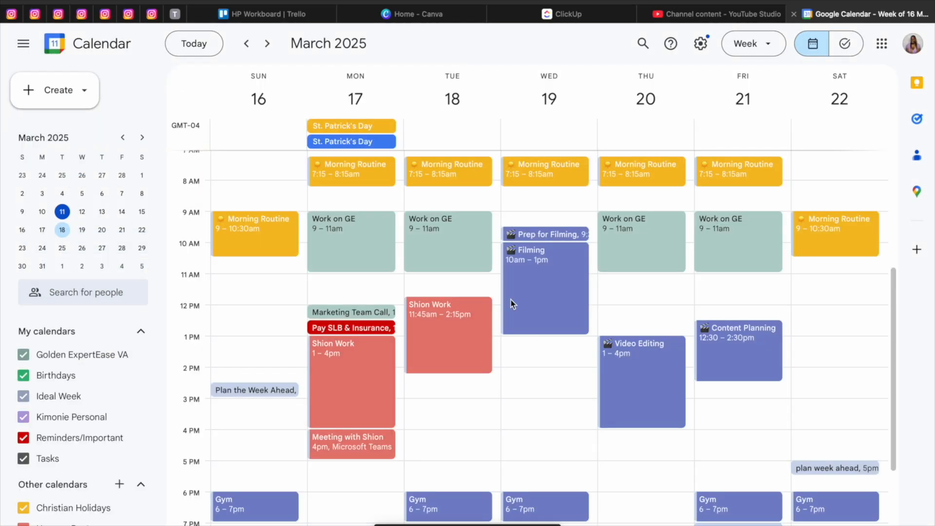
Check the recurring events two weeks ahead, in the week of 30 March, and return to the week of 16 March.
{"action": "scroll", "coordinate": [501, 357], "scroll_direction": "up", "scroll_amount": 1}
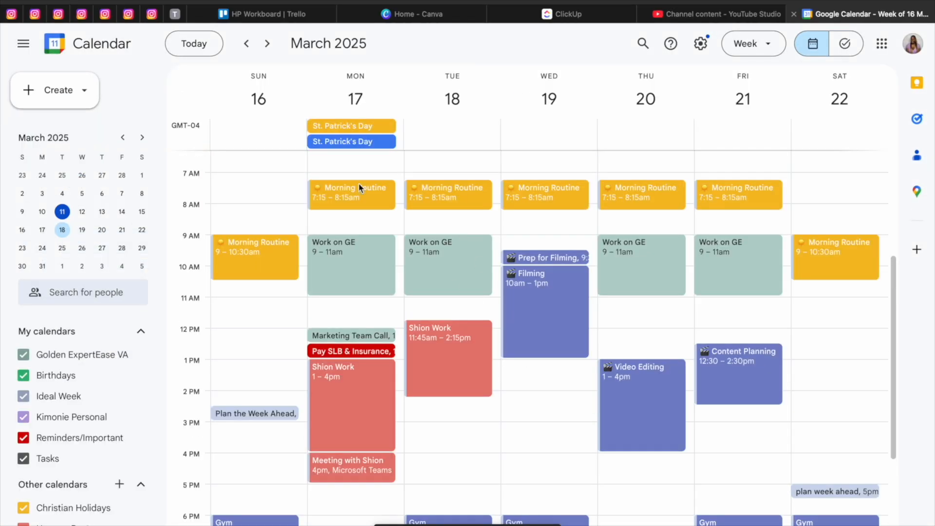
{"action": "left_click", "coordinate": [267, 44]}
{"action": "left_click", "coordinate": [267, 43]}
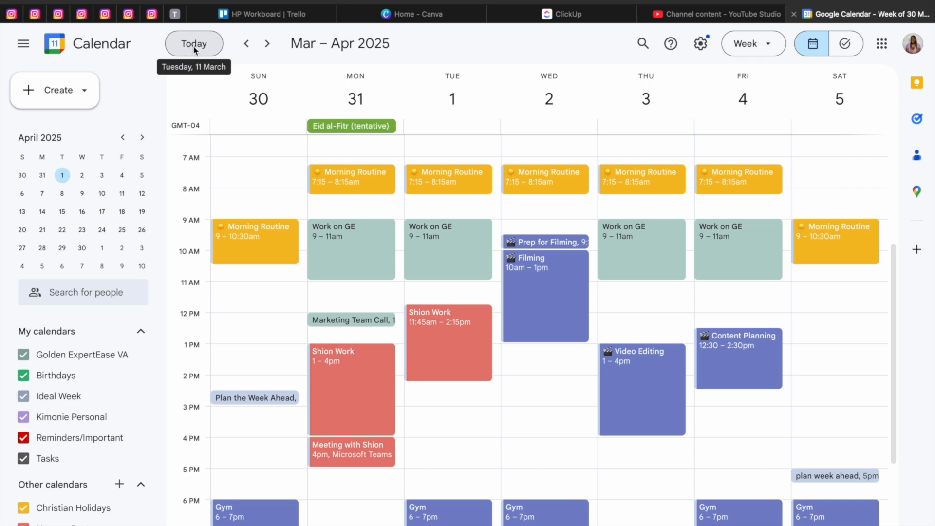
{"action": "left_click", "coordinate": [245, 43]}
{"action": "left_click", "coordinate": [245, 43]}
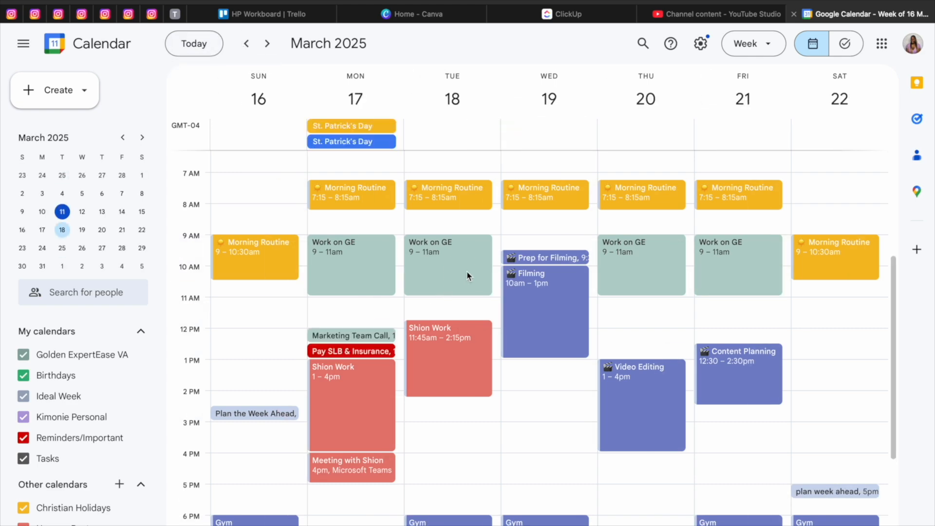
{"action": "scroll", "coordinate": [467, 275], "scroll_direction": "down", "scroll_amount": 1}
{"action": "left_click_drag", "start_coordinate": [550, 234], "coordinate": [548, 210]}
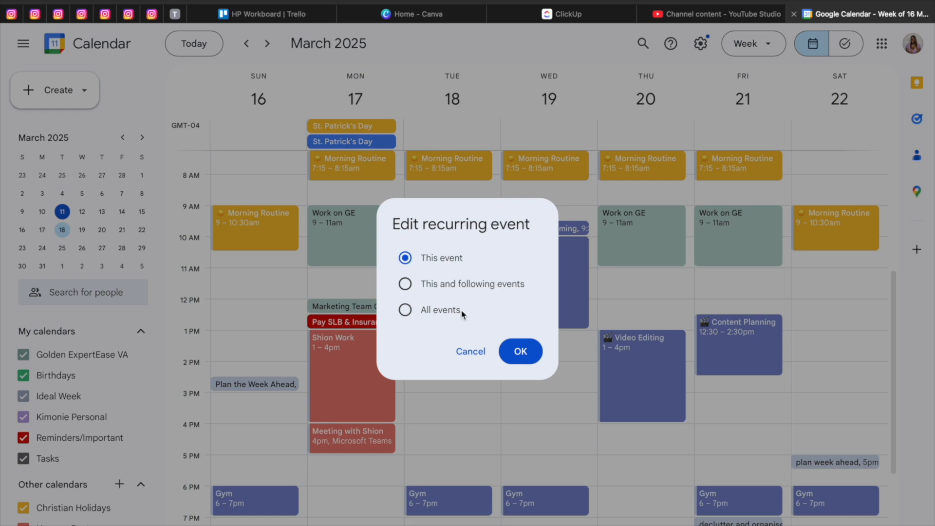
{"action": "left_click", "coordinate": [469, 351]}
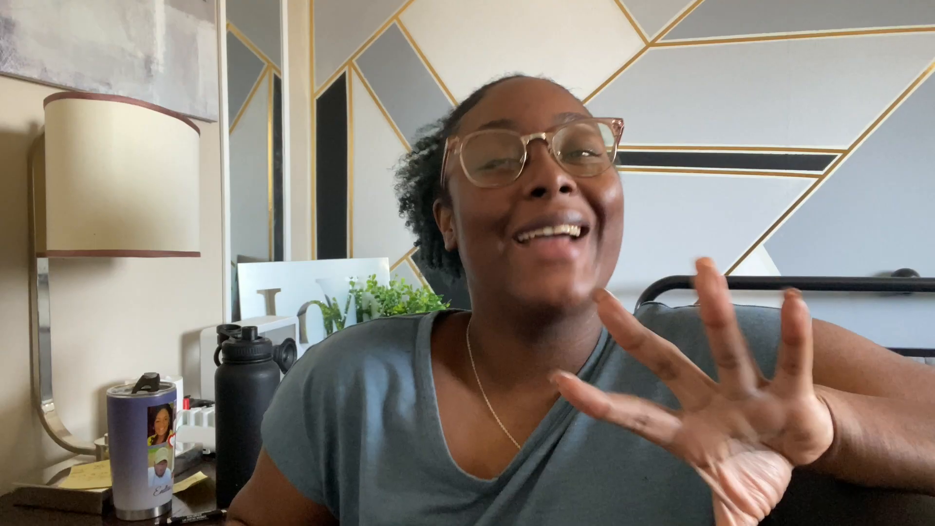